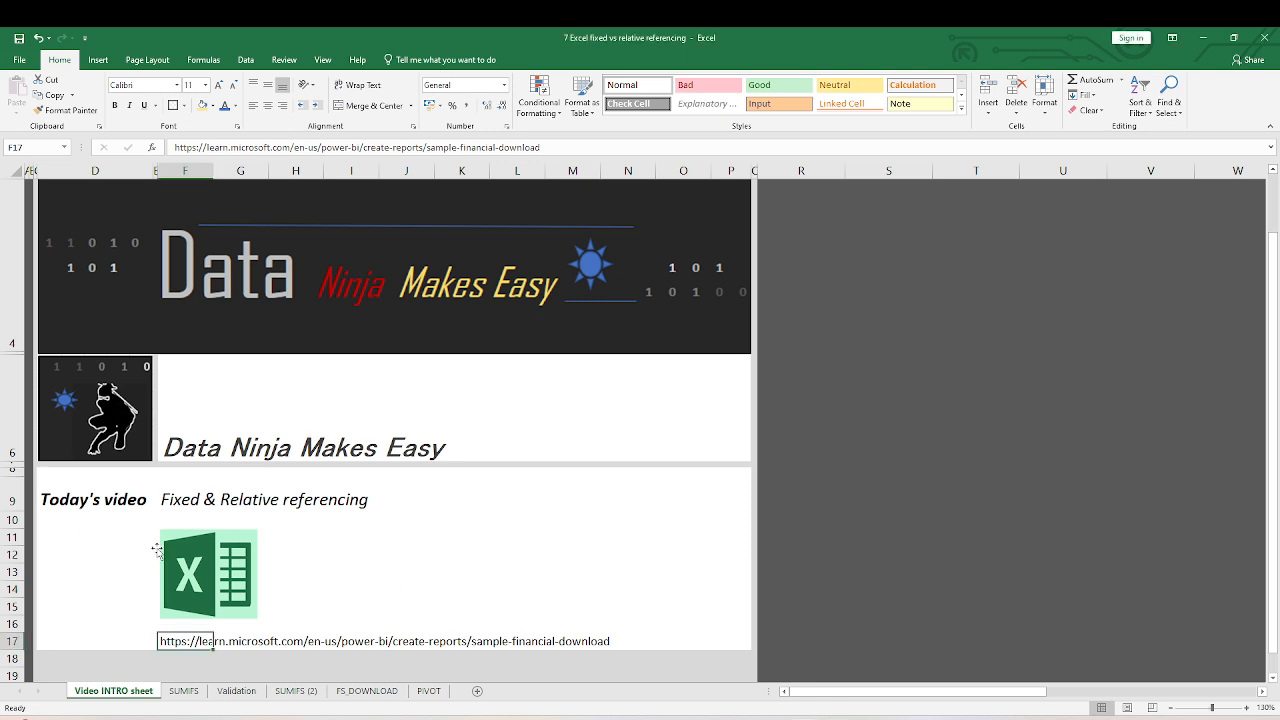
left_click(190, 502)
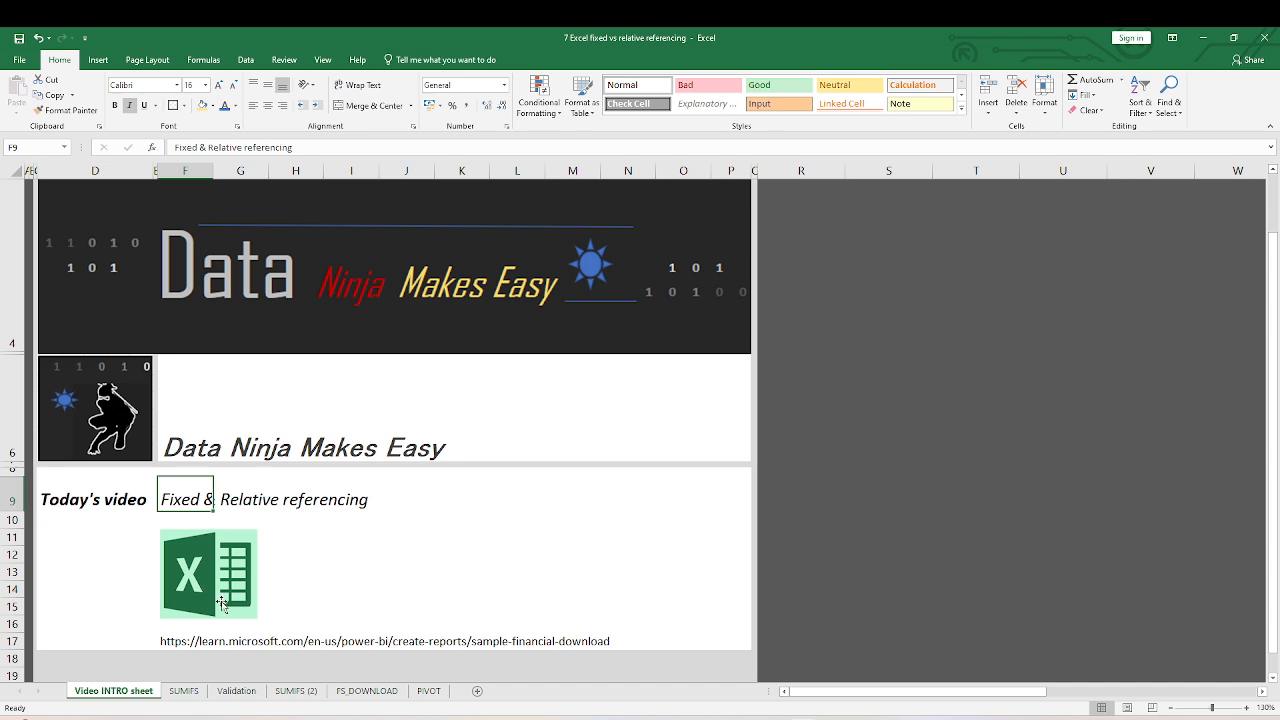
left_click(320, 588)
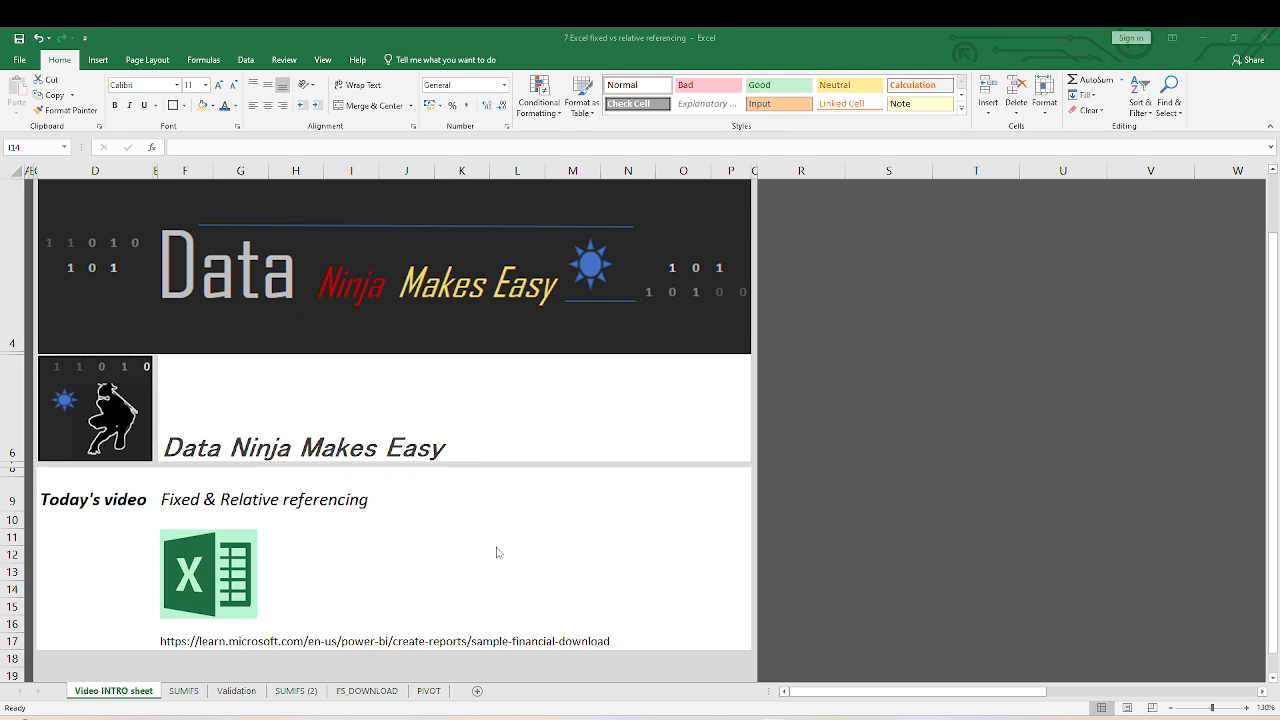
Step: Copy the sample-data link from cell F17, open it in Chrome, and follow the Financial Sample Excel workbook link before returning to Excel
left_click(187, 645)
key("ctrl+c")
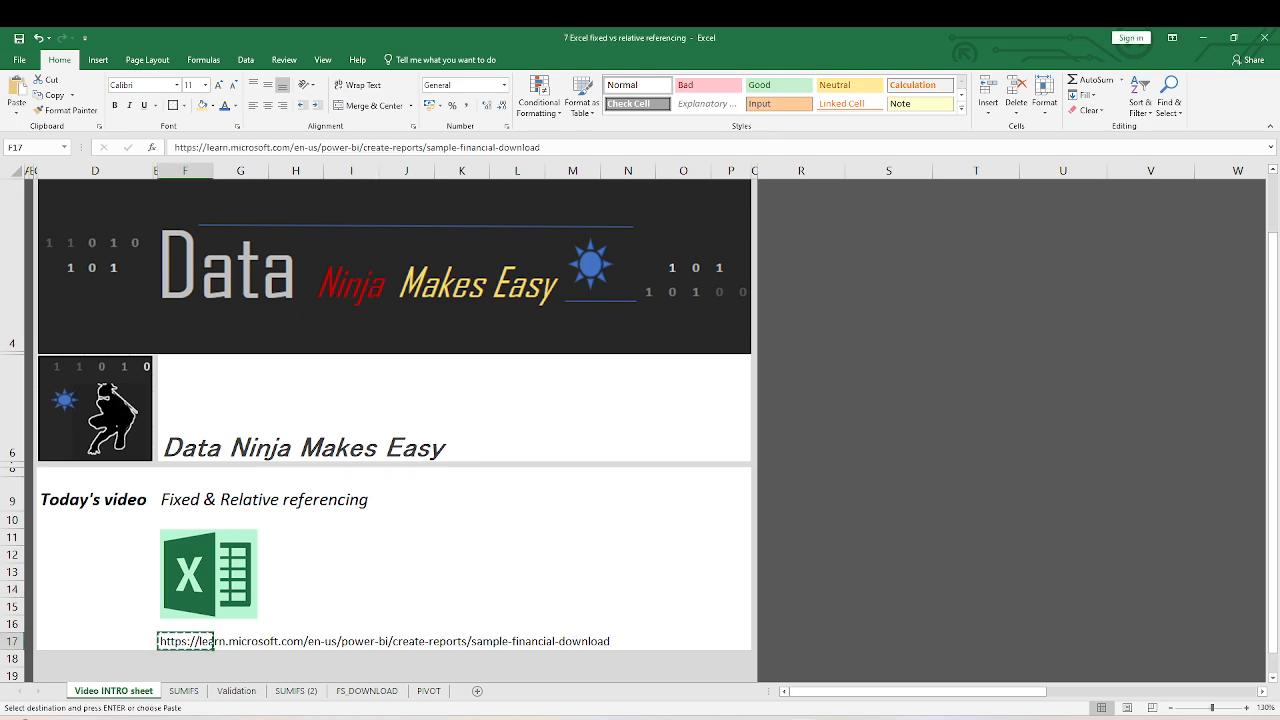
key("alt+Tab")
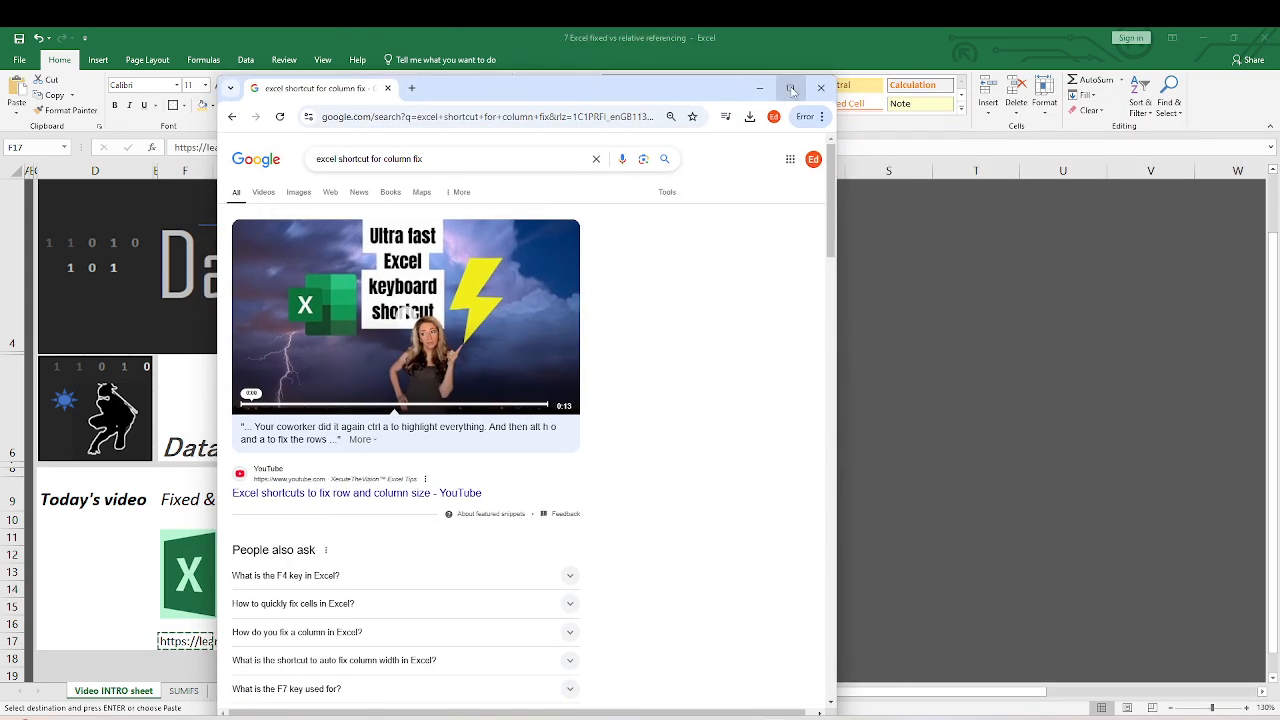
double_click(631, 103)
left_click(323, 69)
key("ctrl+v")
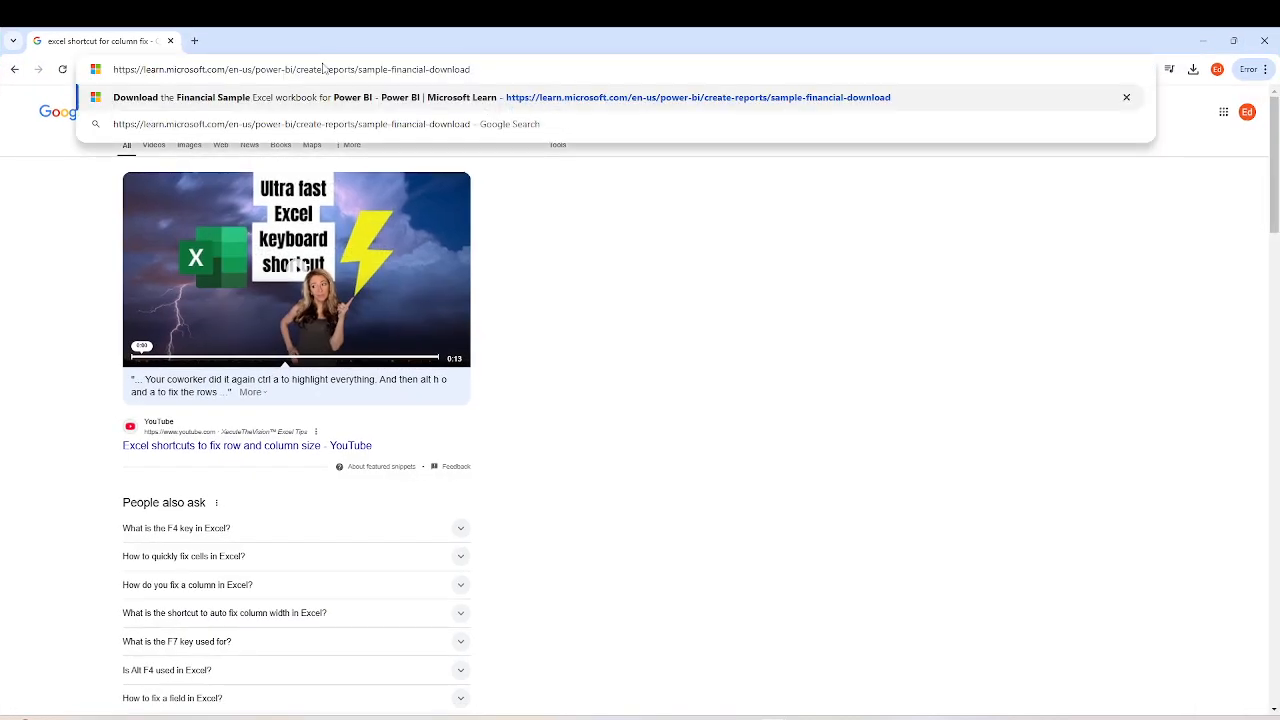
key("Return")
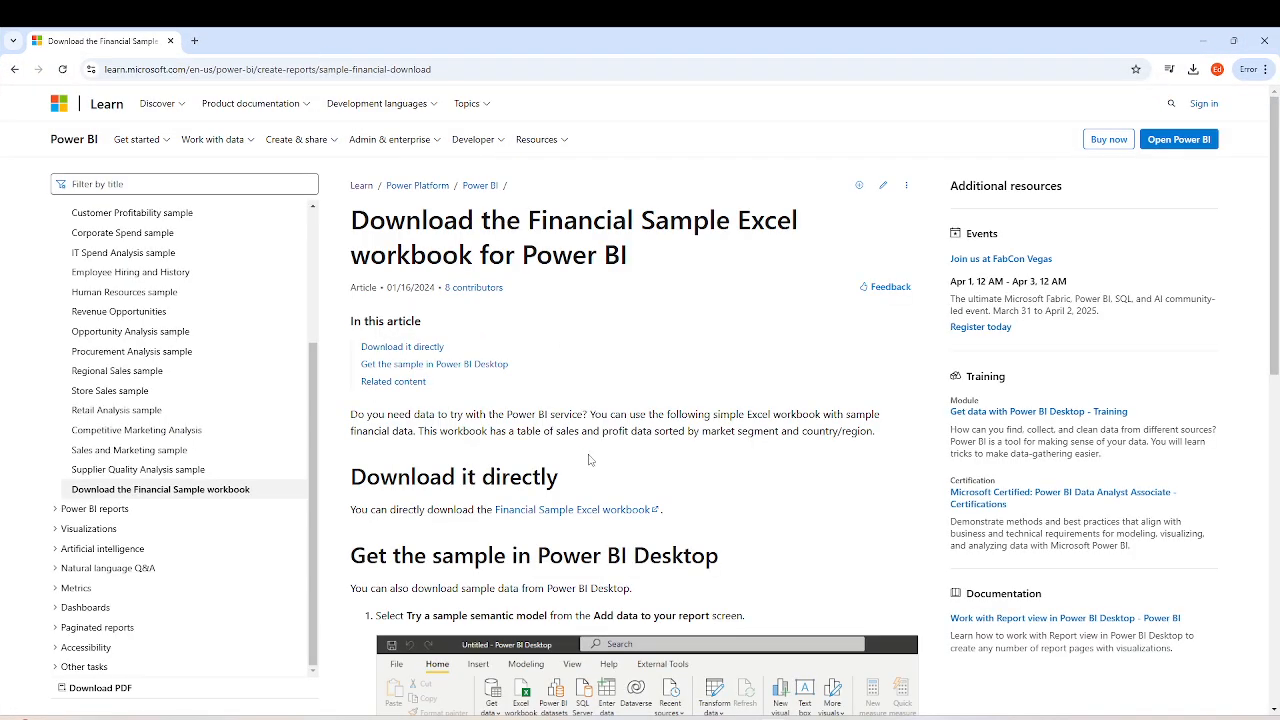
left_click(559, 518)
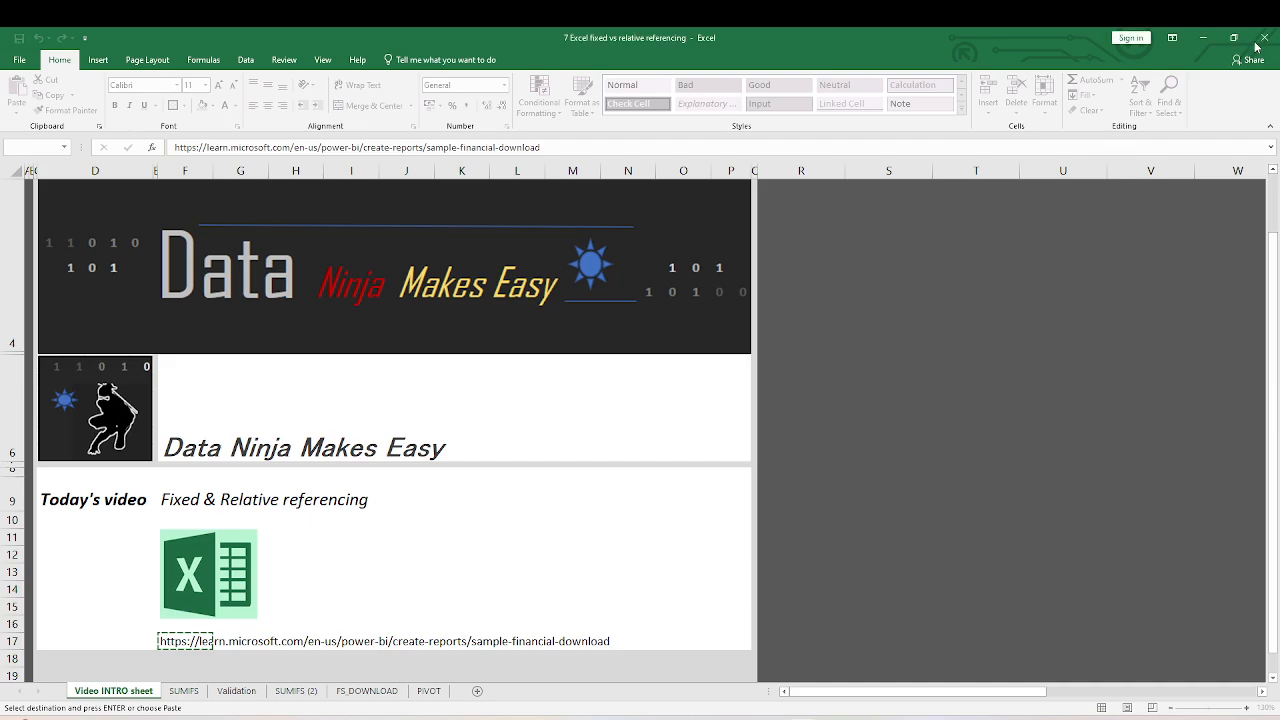
left_click(1264, 37)
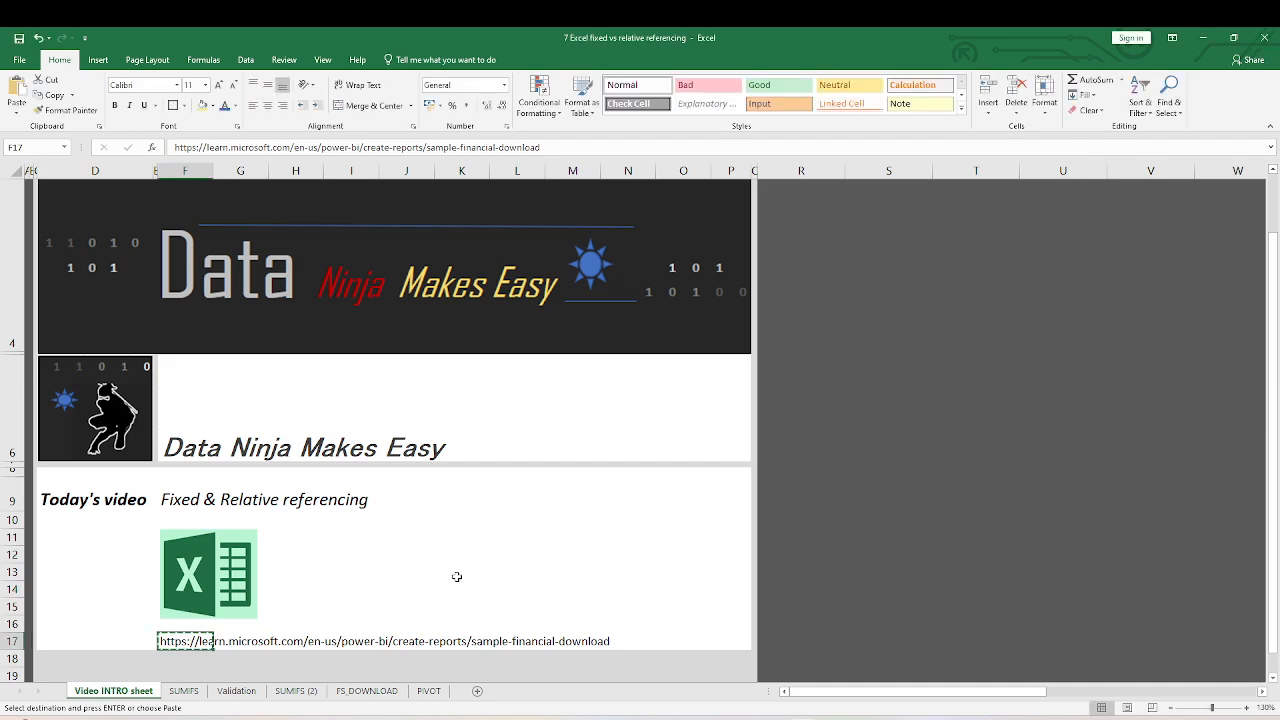
Step: View the source data on the FS_DOWNLOAD sheet, return to the Video INTRO sheet and clear the pending copy
left_click(366, 691)
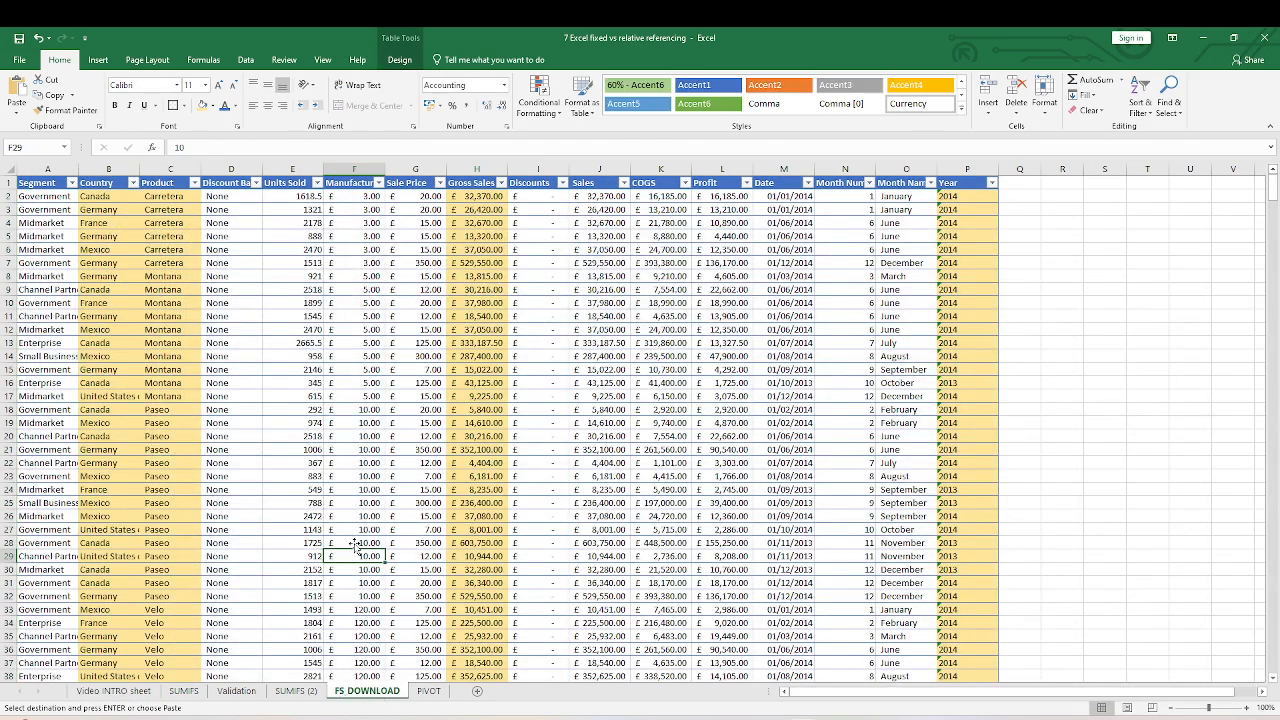
left_click(113, 691)
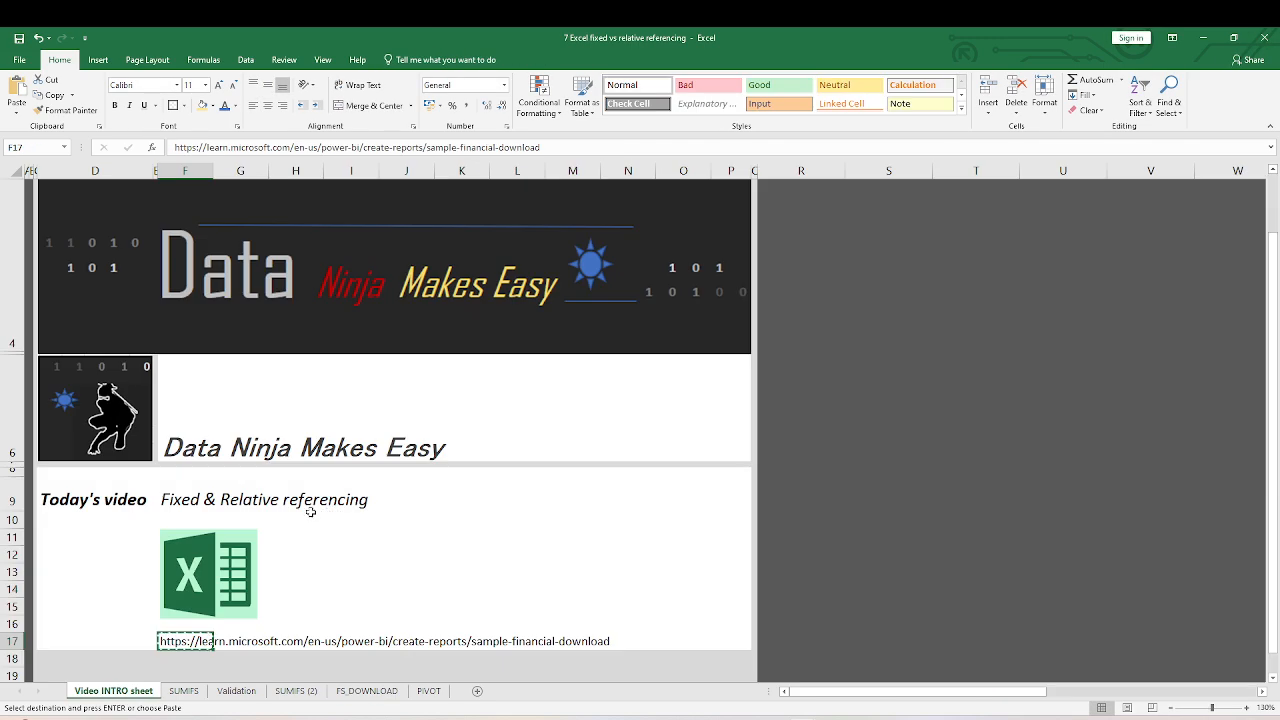
left_click(282, 589)
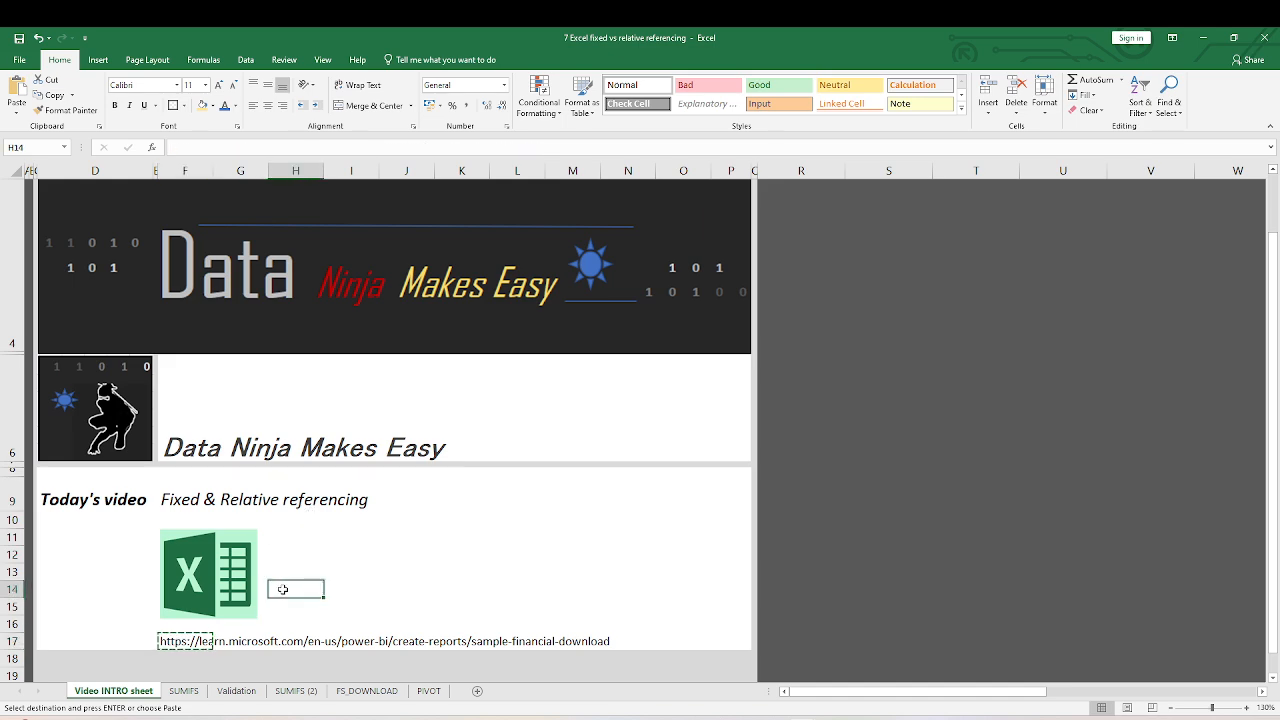
key("Escape")
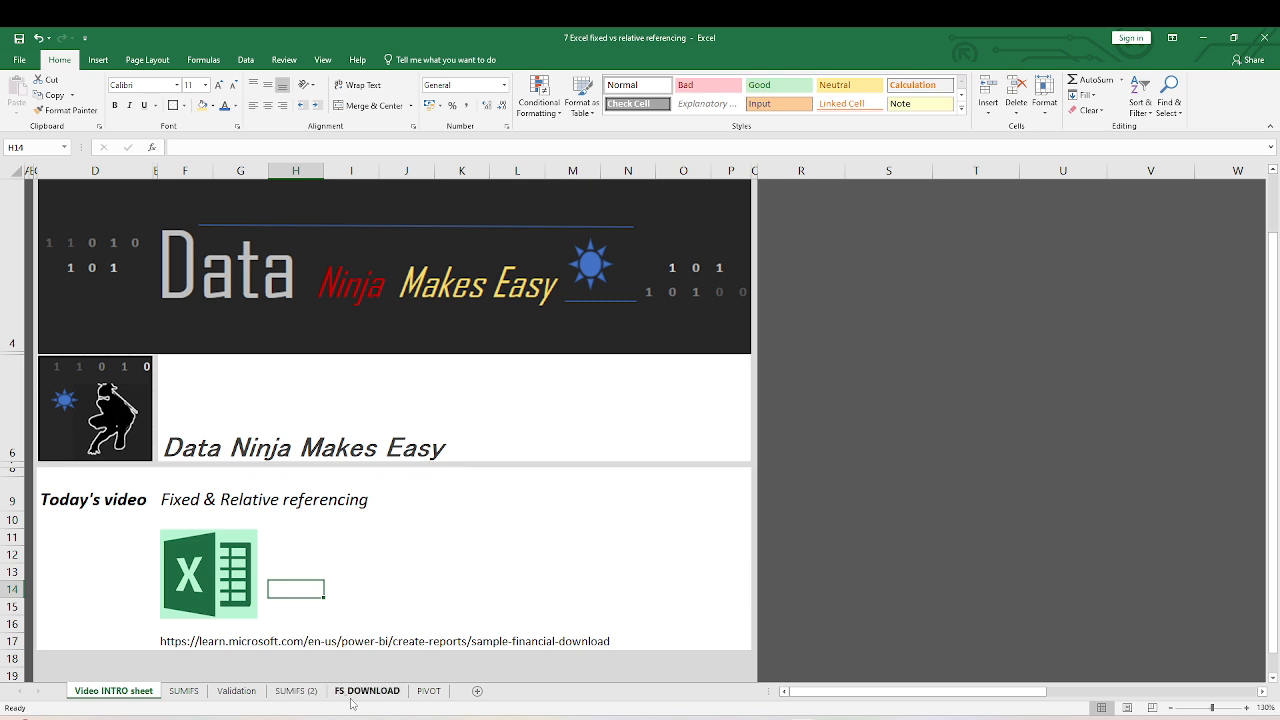
Step: On the SUMIFS (2) sheet, examine the formula in G26, the country labels in F26:F30 and the product headings in G25:L25
left_click(296, 691)
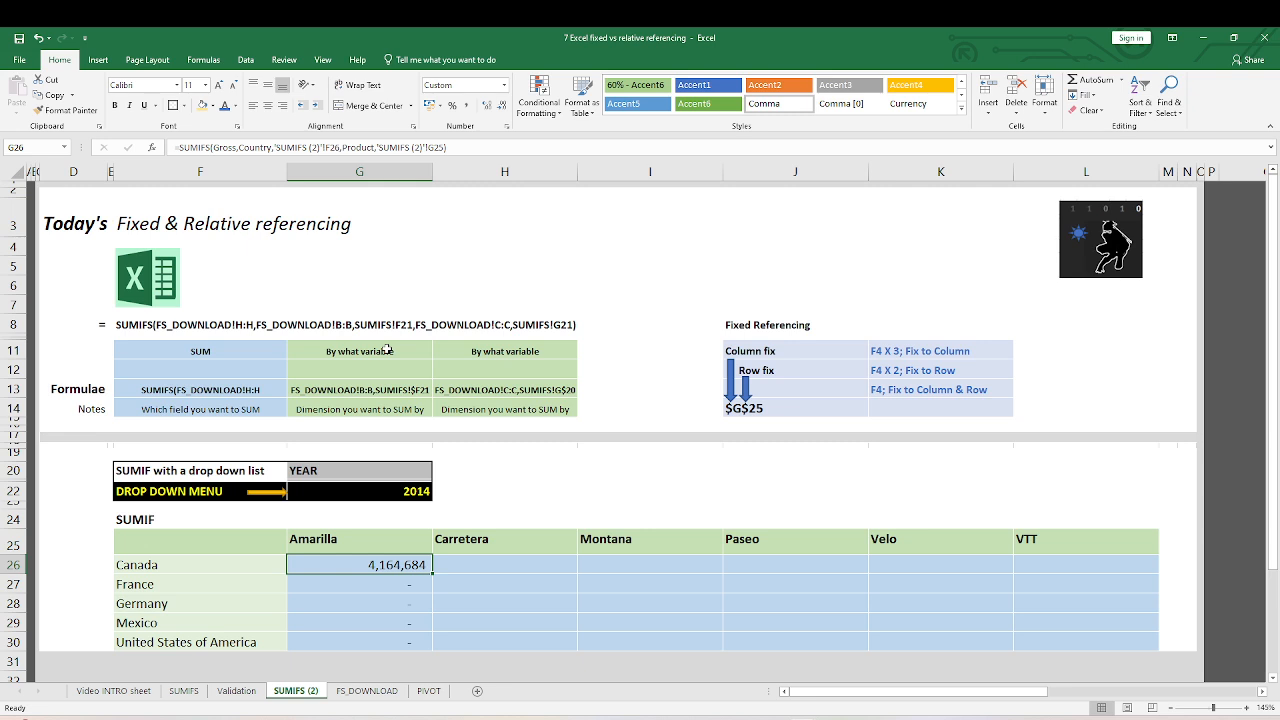
left_click(368, 280)
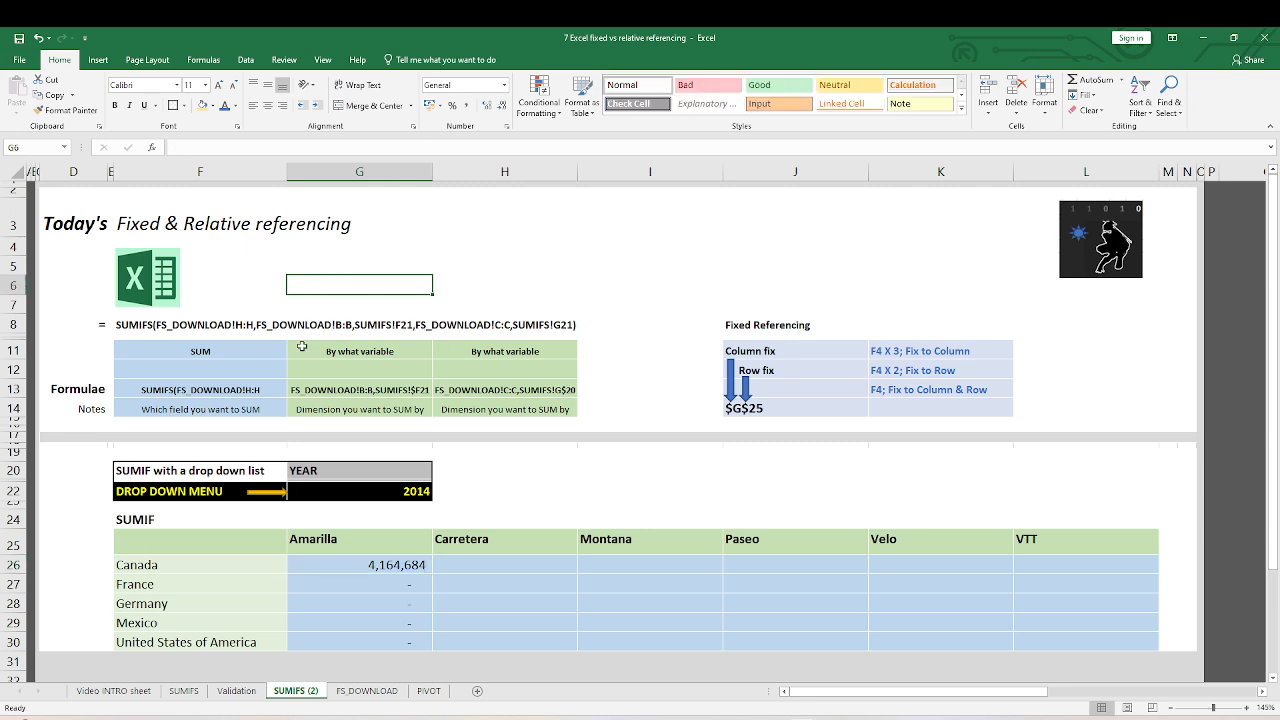
left_click(329, 567)
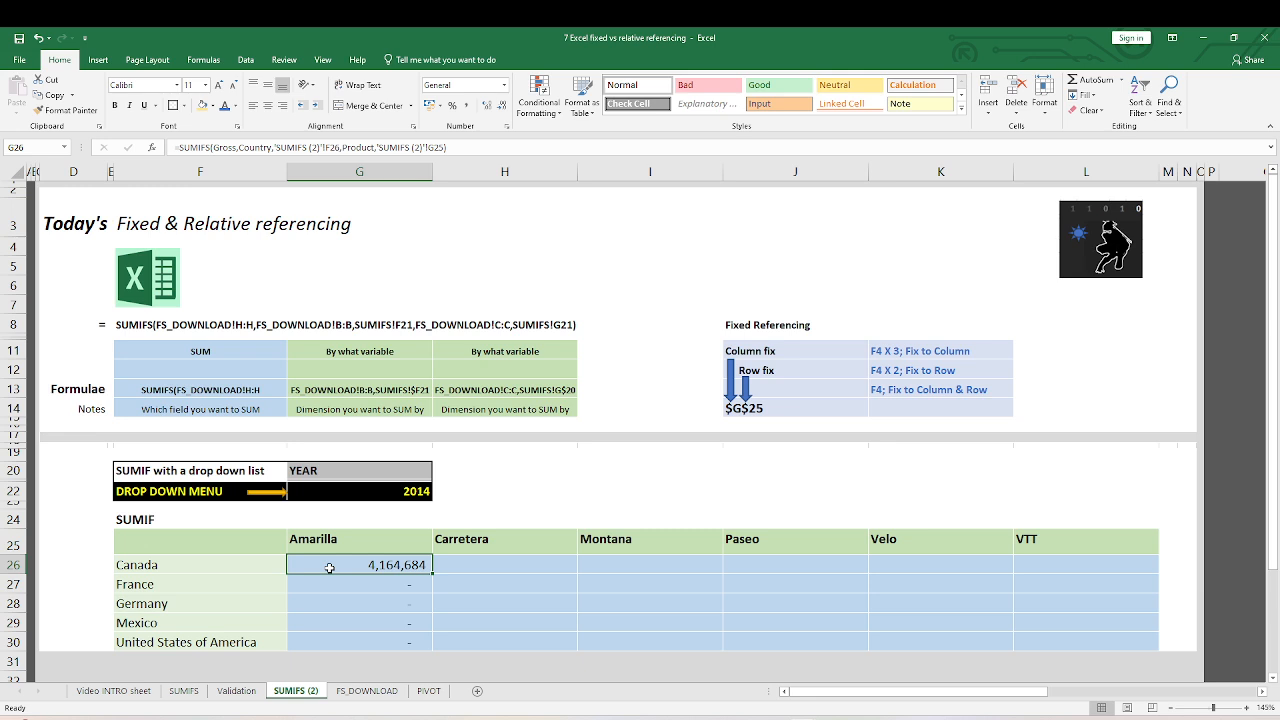
left_click_drag(329, 567, 378, 569)
left_click_drag(182, 564, 183, 642)
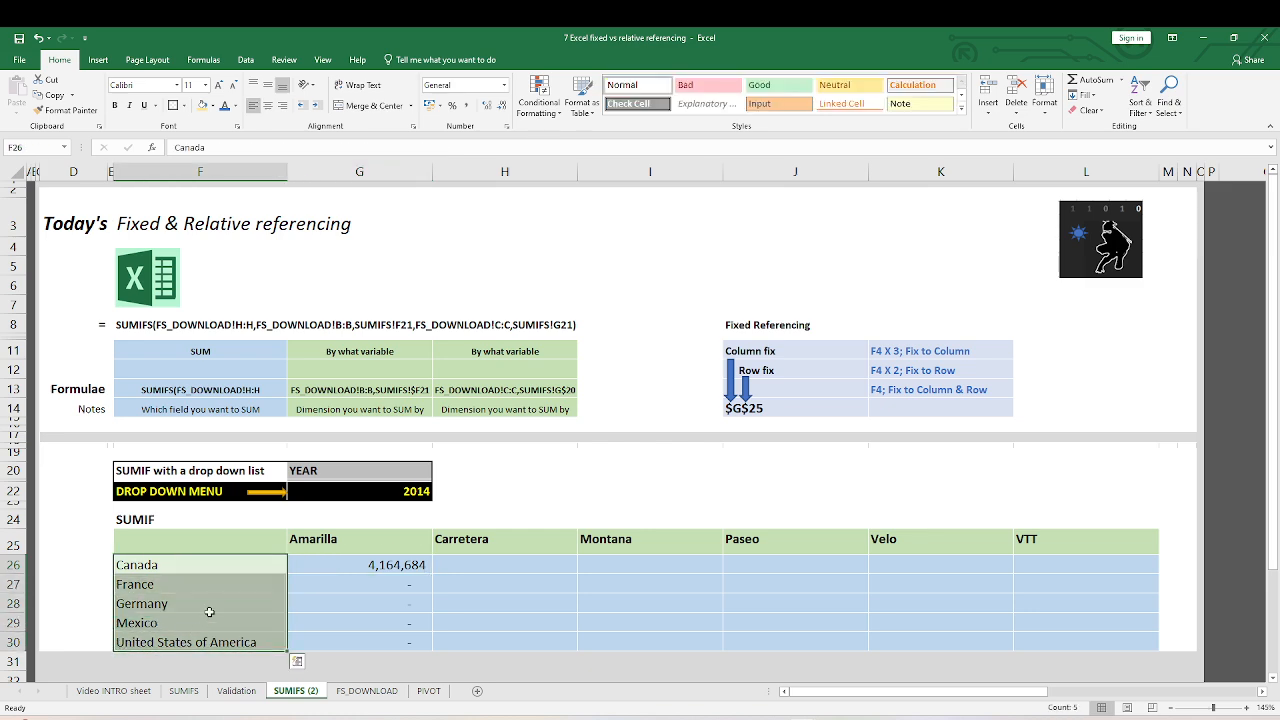
left_click_drag(301, 550, 1021, 549)
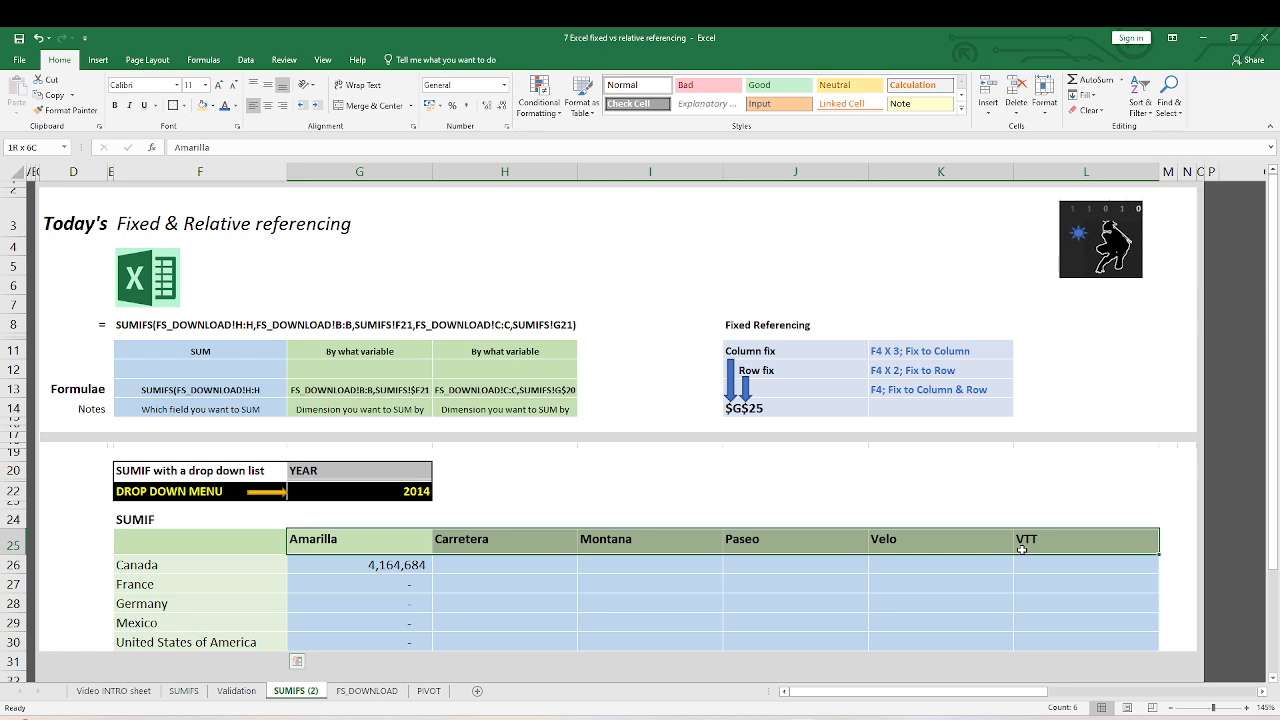
mouse_move(1021, 549)
left_mouse_down()
mouse_move(1022, 538)
mouse_move(1023, 562)
mouse_move(1024, 544)
left_mouse_up()
left_click_drag(323, 543, 1100, 545)
Step: On the FS_DOWNLOAD sheet, review the Country, Product, Gross Sales and Year columns used as the formula's source data
left_click(366, 690)
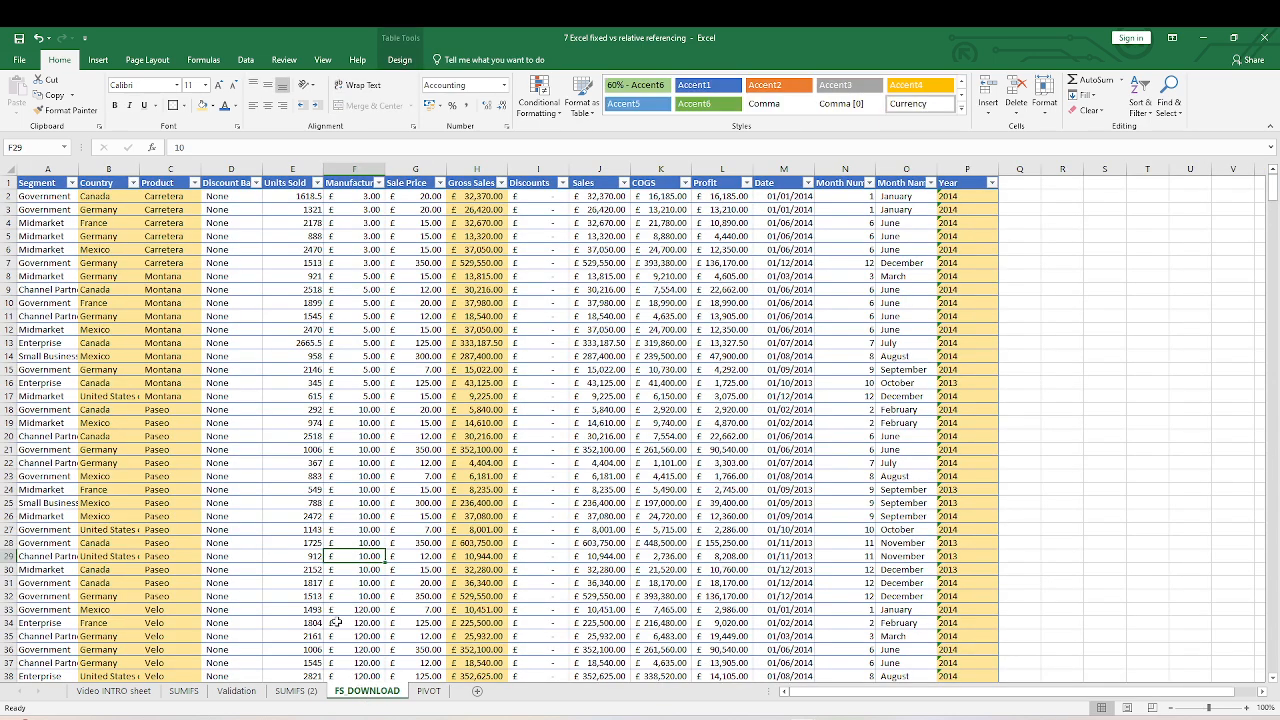
left_click(110, 168)
left_click(170, 168)
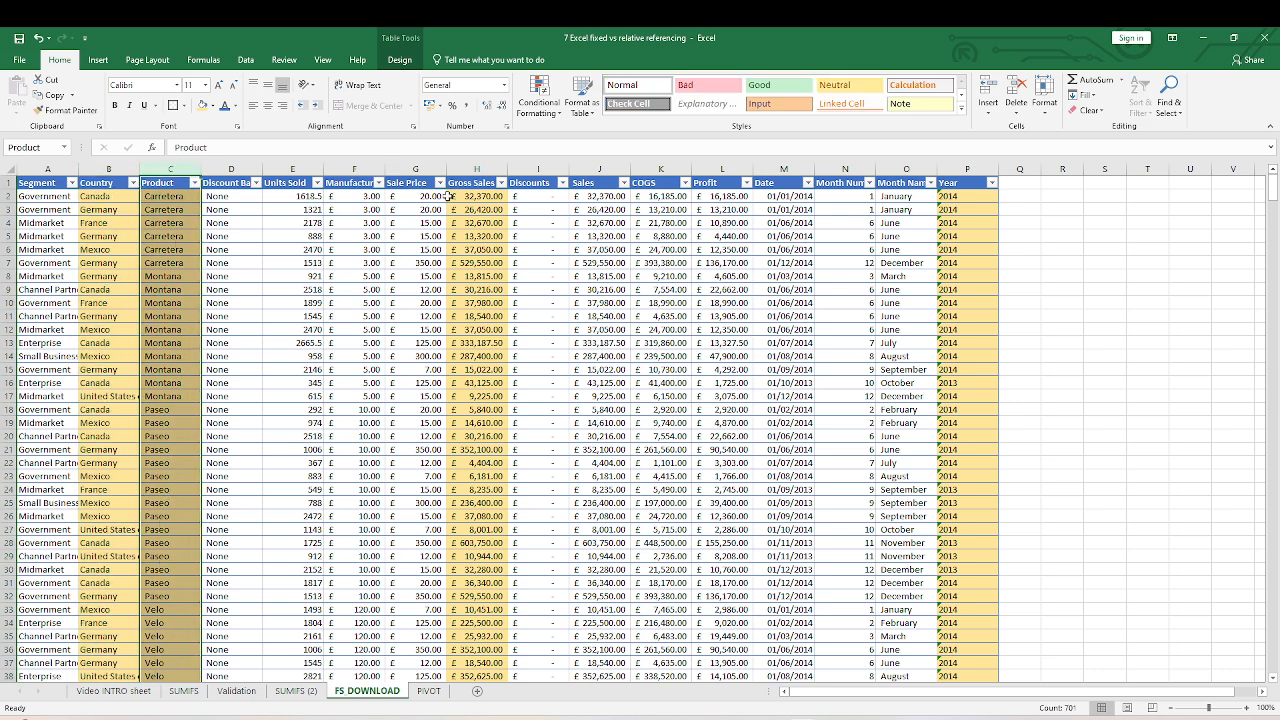
left_click(477, 170)
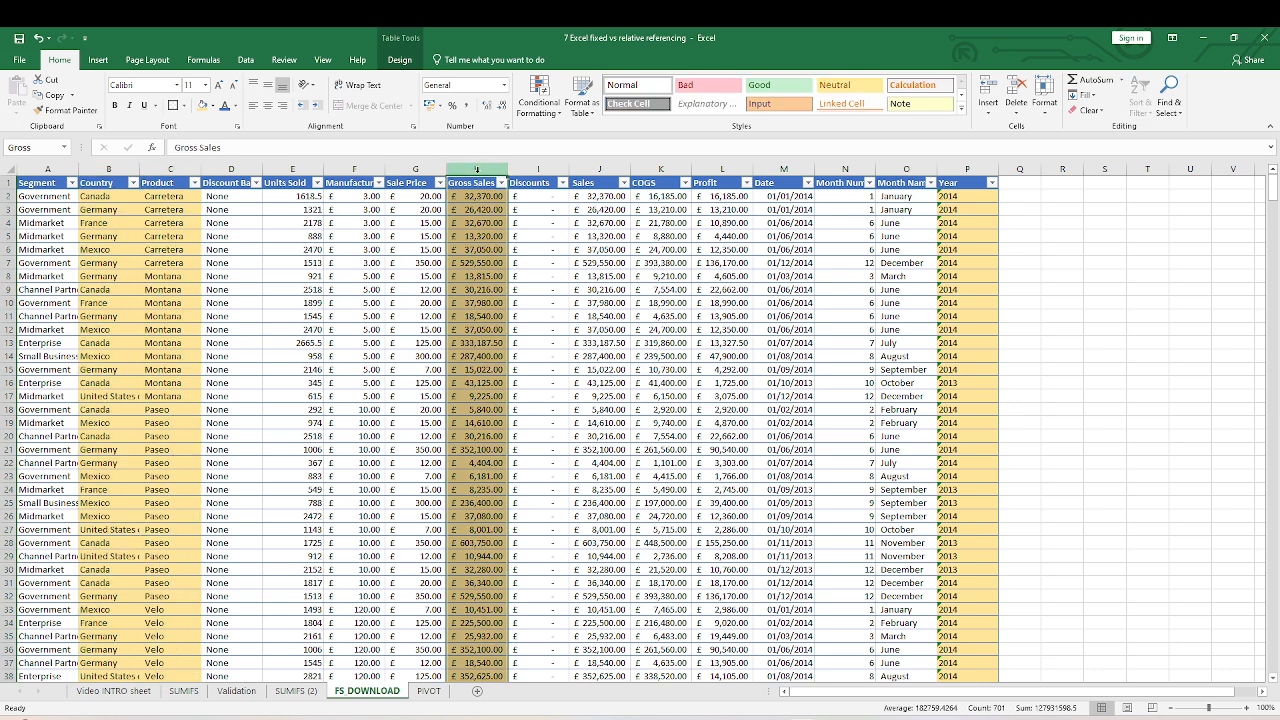
left_click(1066, 223)
left_click(964, 168)
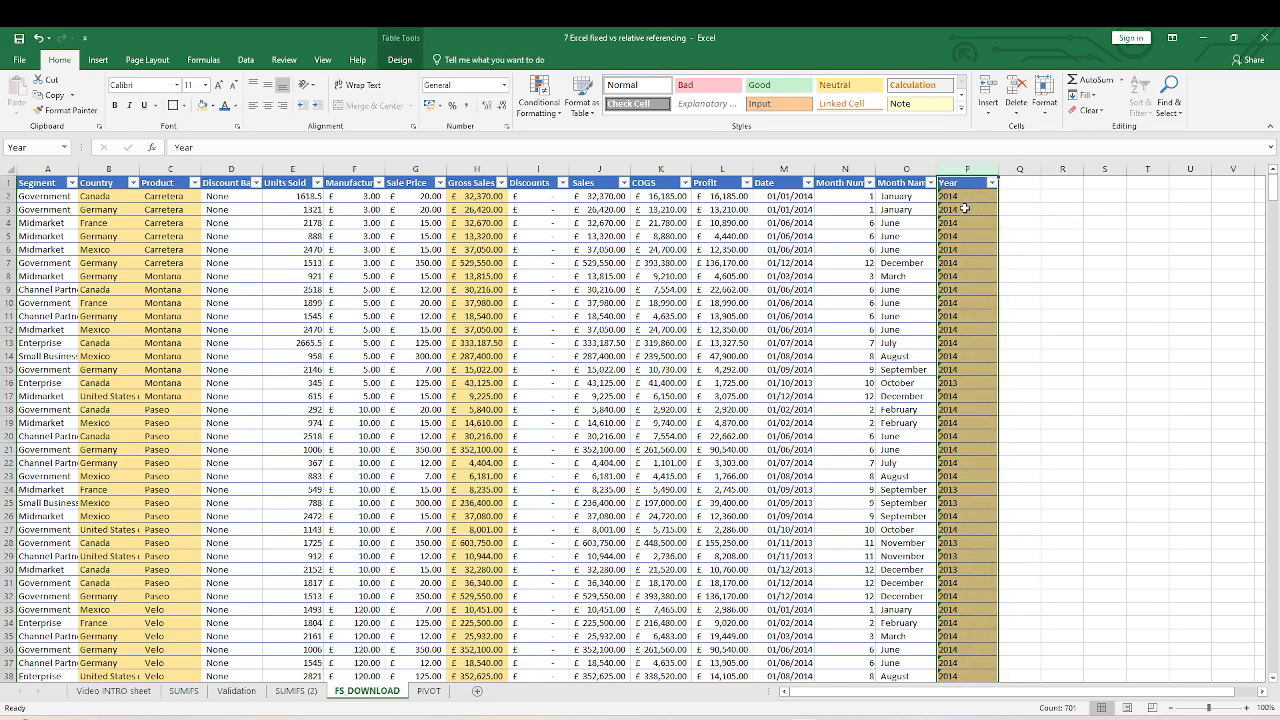
left_click(1072, 276)
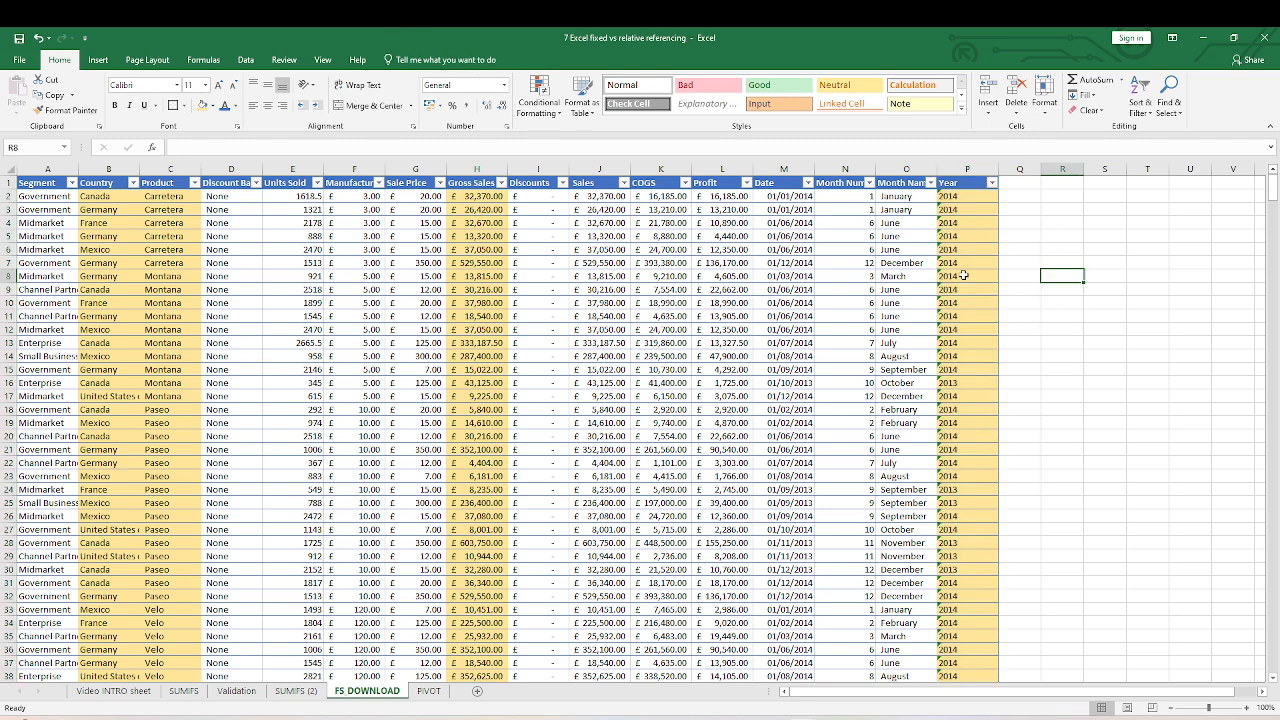
Step: Check the range names assigned to the Gross Sales, Country, Product and Year columns
left_click(467, 169)
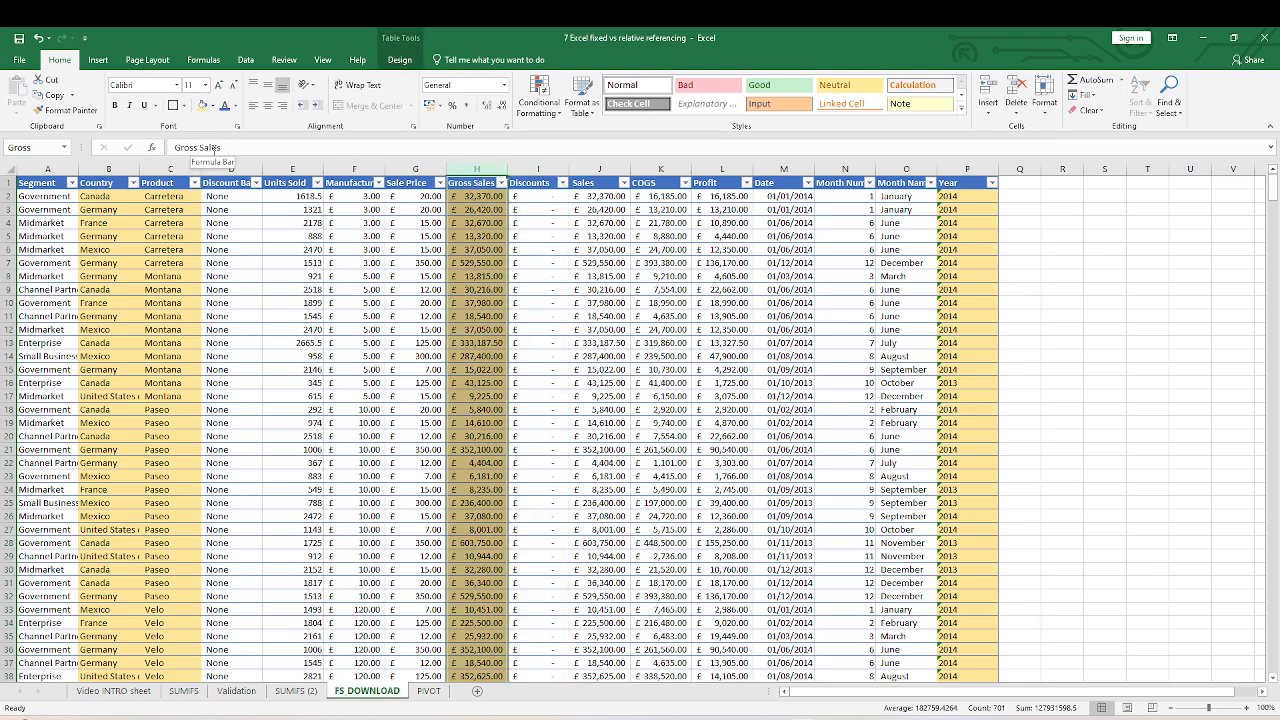
left_click(64, 147)
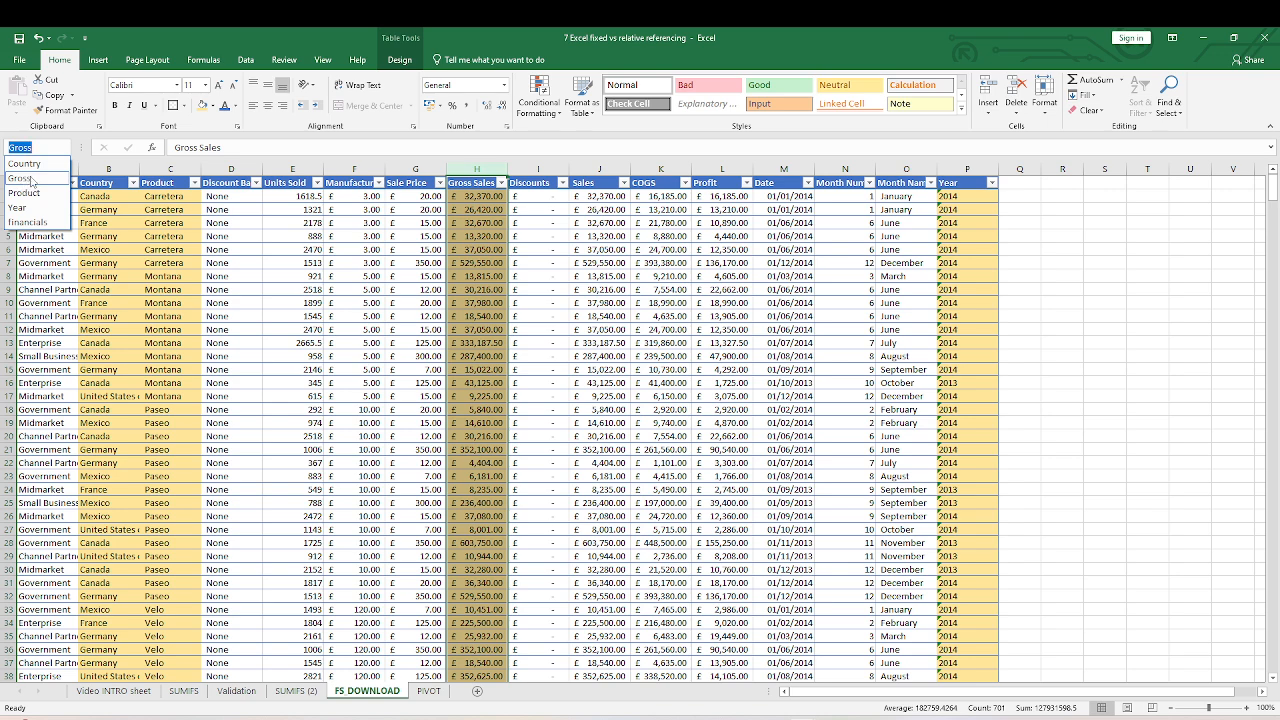
left_click(466, 169)
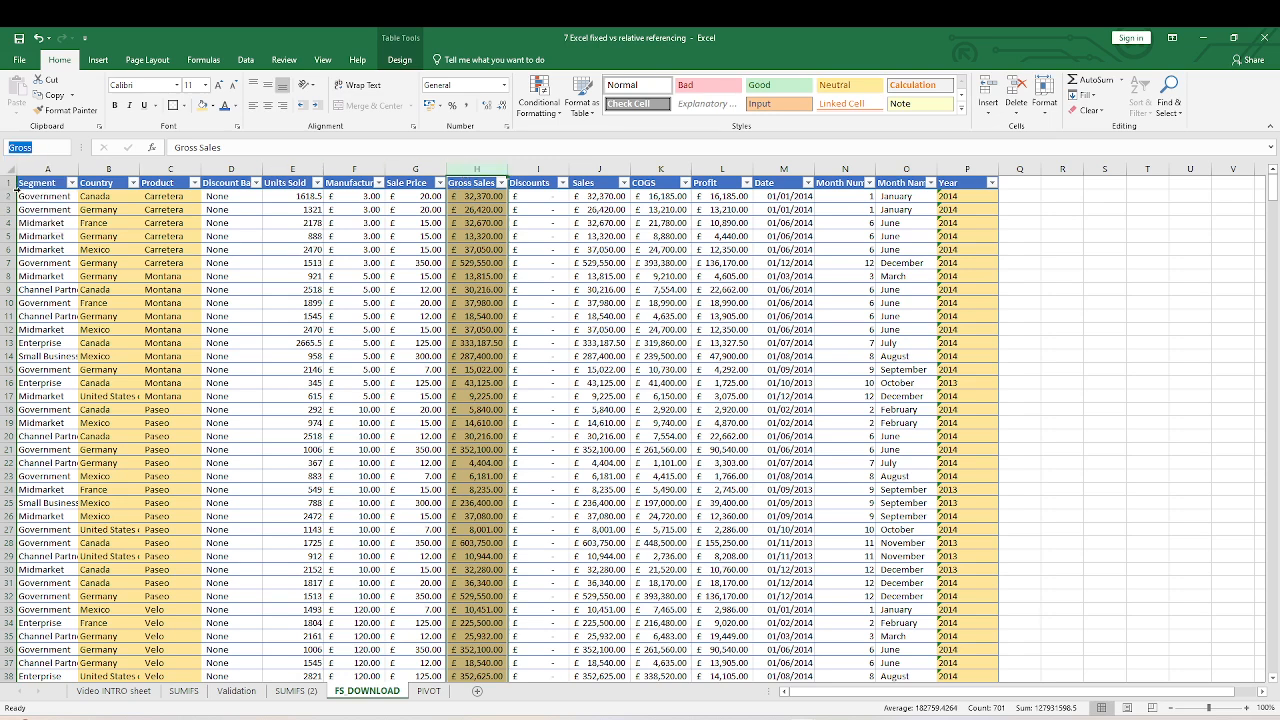
left_click(97, 168)
left_click(172, 169)
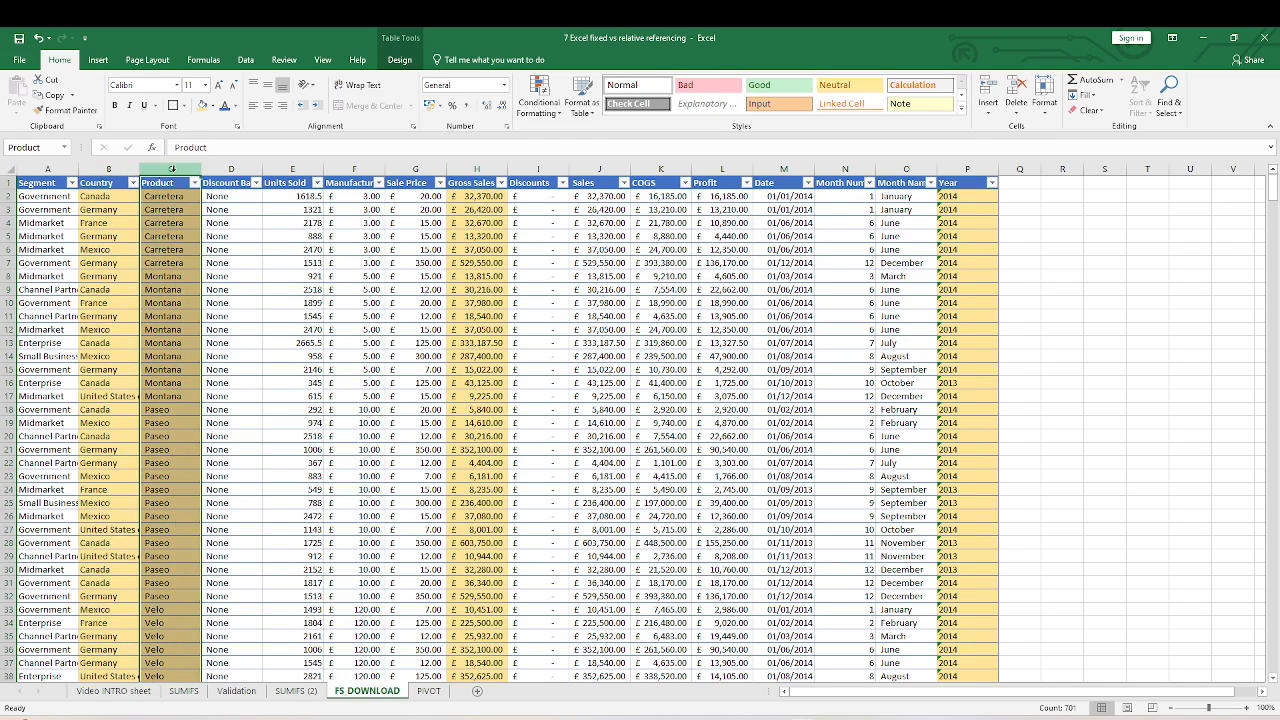
left_click(967, 169)
left_click(1061, 208)
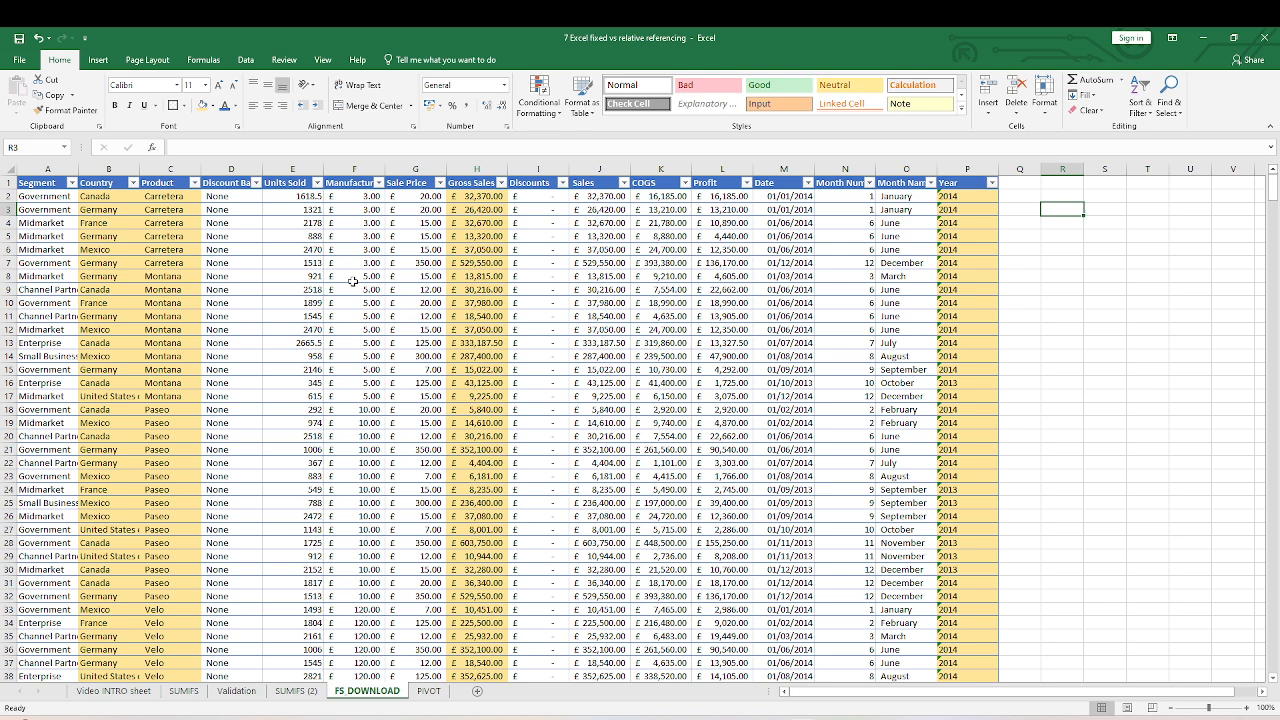
left_click(108, 182)
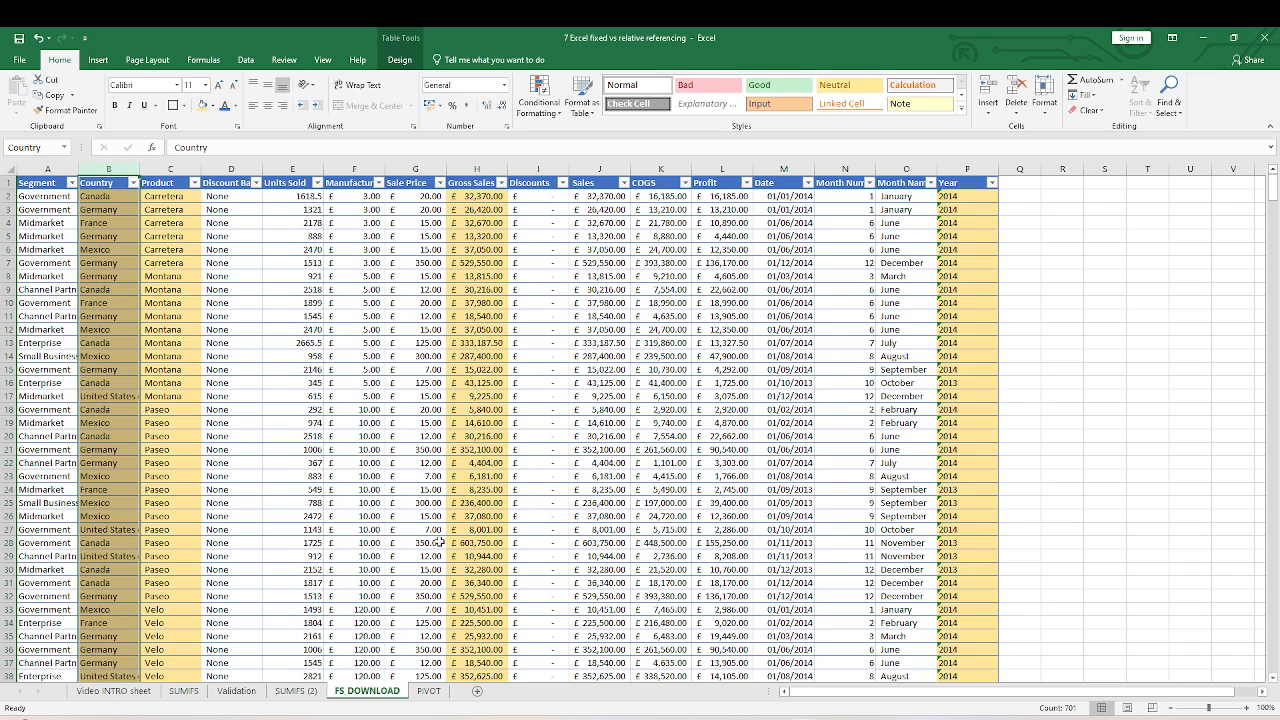
Step: Clear the existing Amarilla formulas from G26:G30 in the summary table on the SUMIFS (2) sheet
left_click(297, 691)
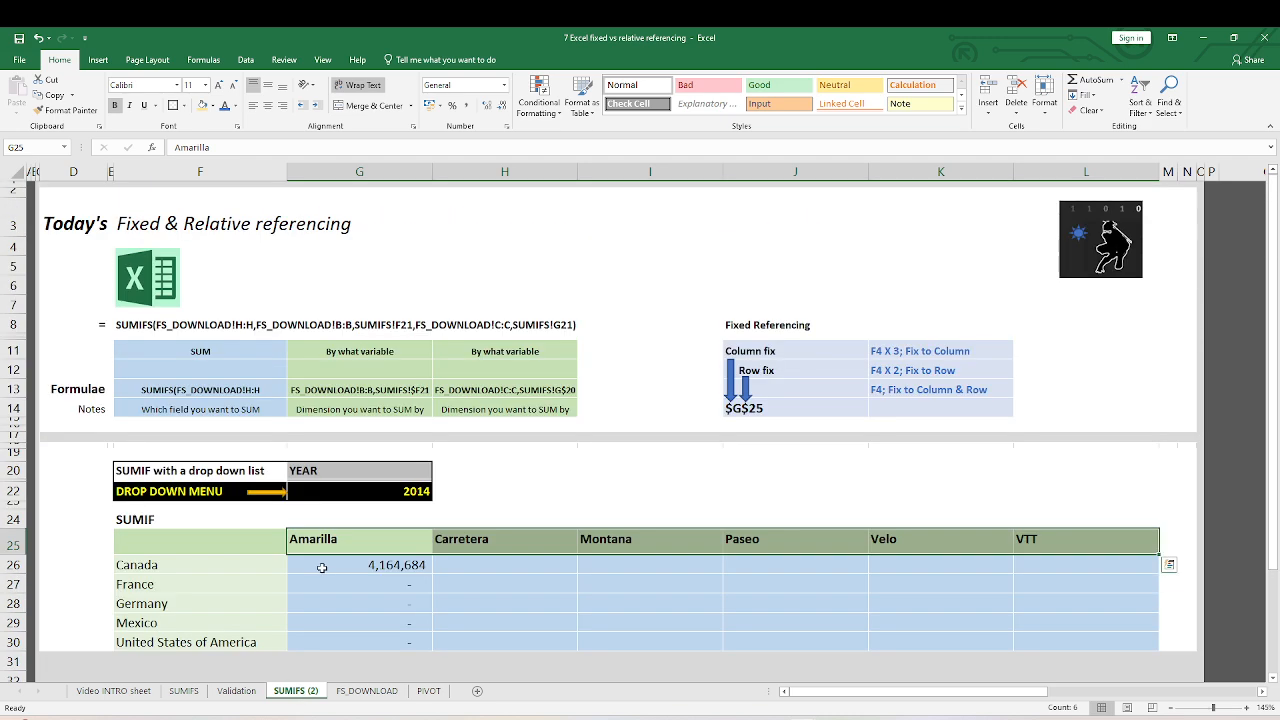
left_click_drag(320, 566, 1070, 642)
left_click(357, 568)
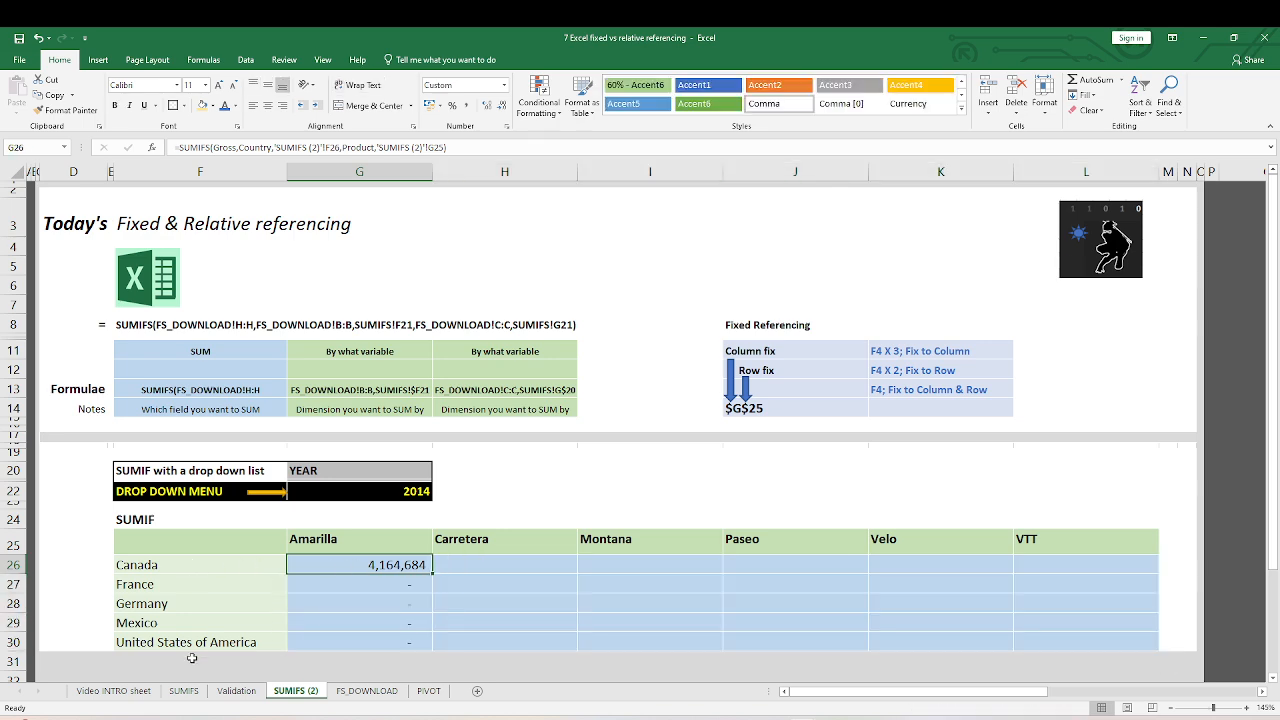
left_click(387, 586)
left_click_drag(431, 582, 397, 636)
key("Delete")
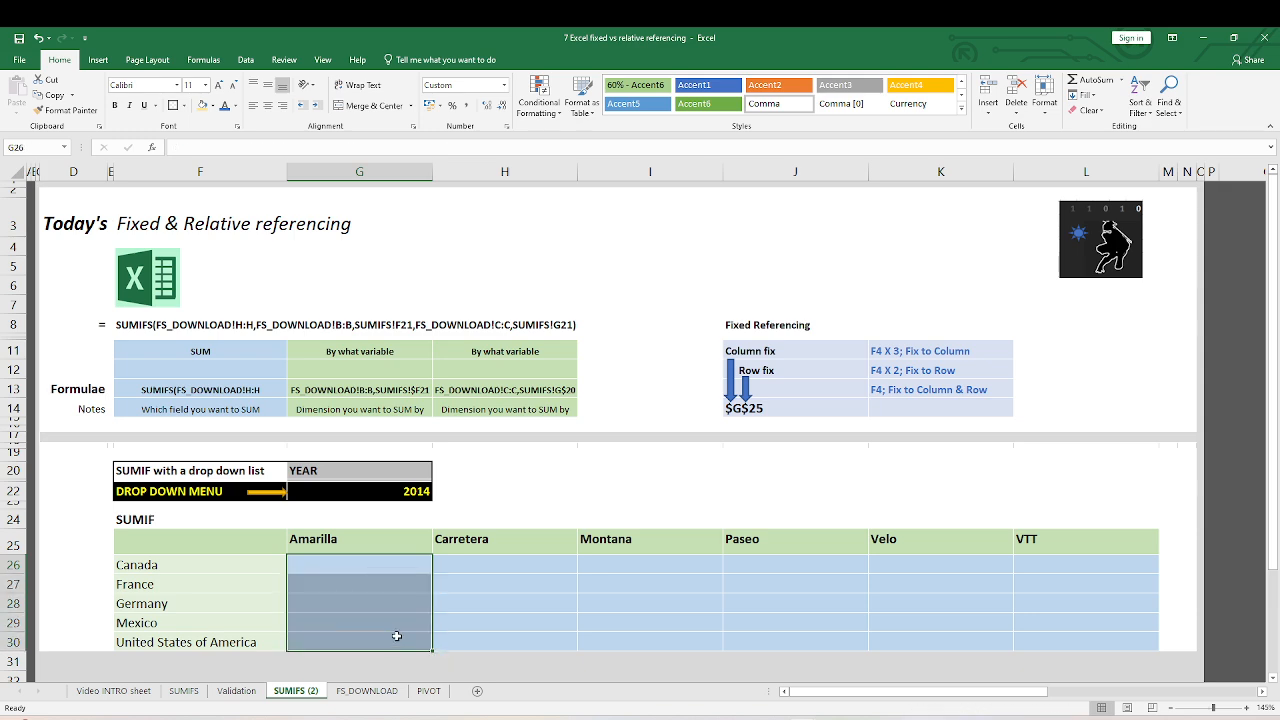
Step: Start a SUMIFS formula in G26 with the Gross Sales column of FS_DOWNLOAD as the sum range
left_click(372, 575)
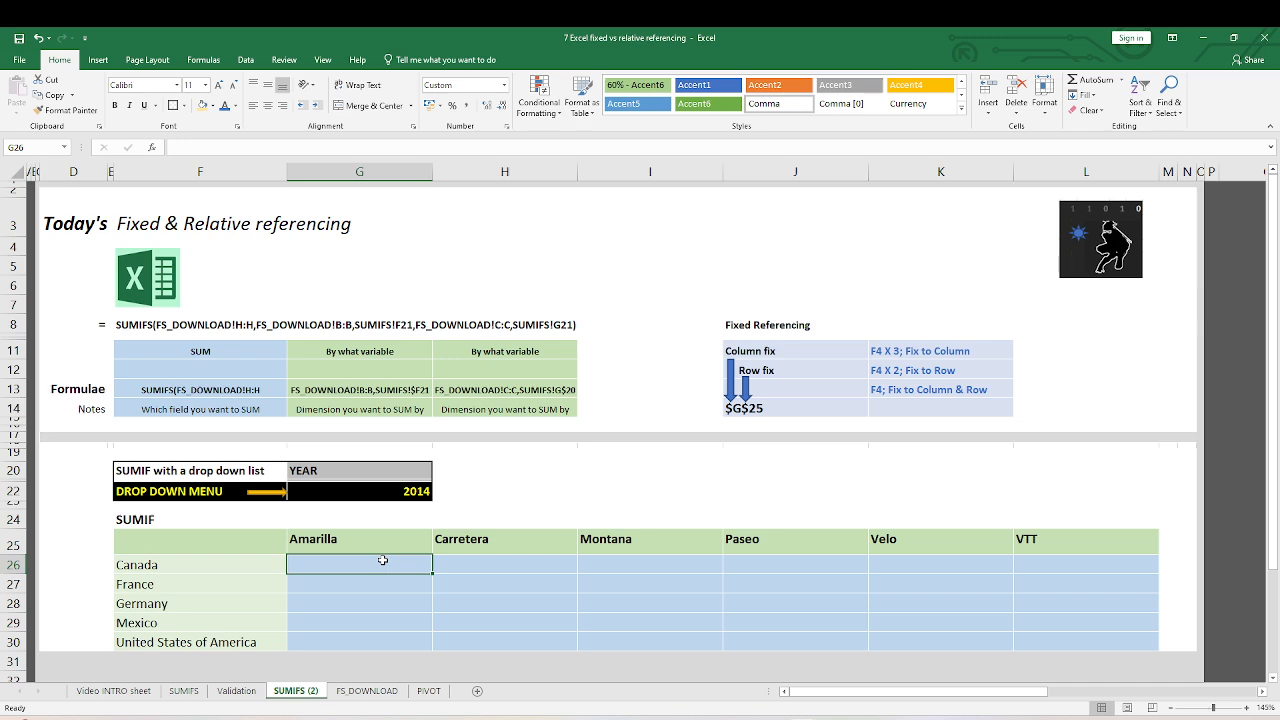
type("=s")
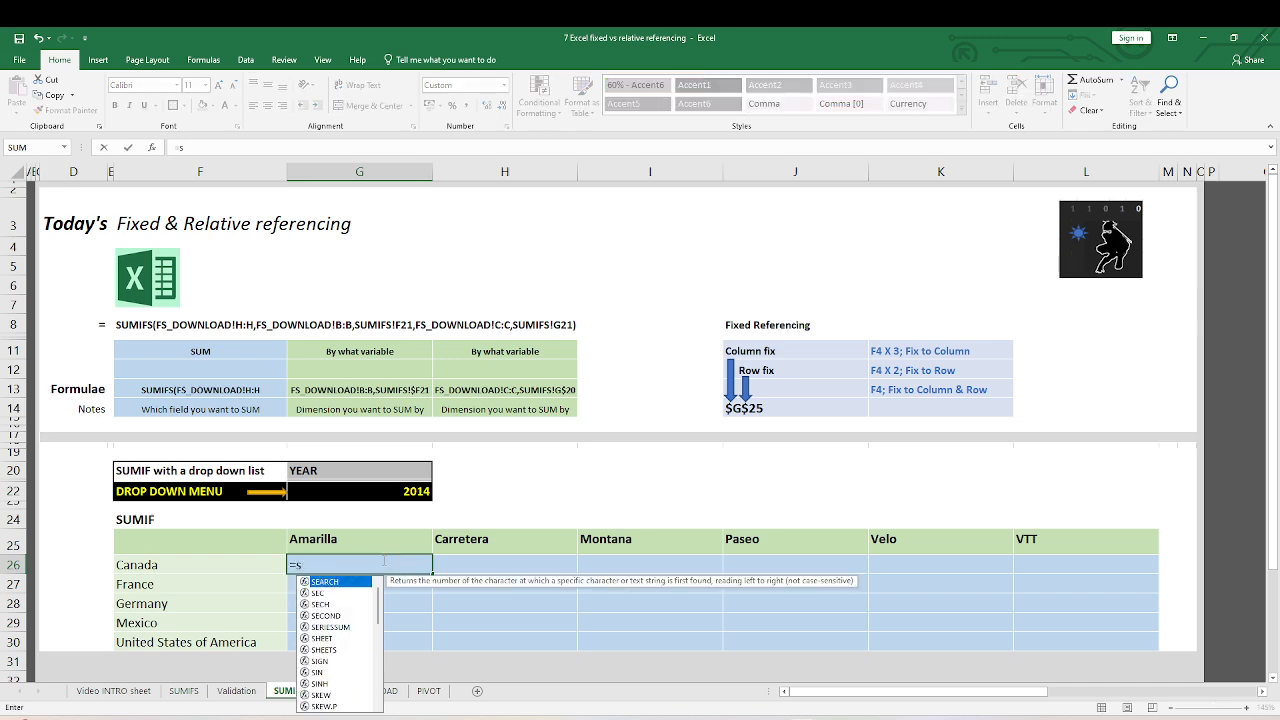
type("umifs(")
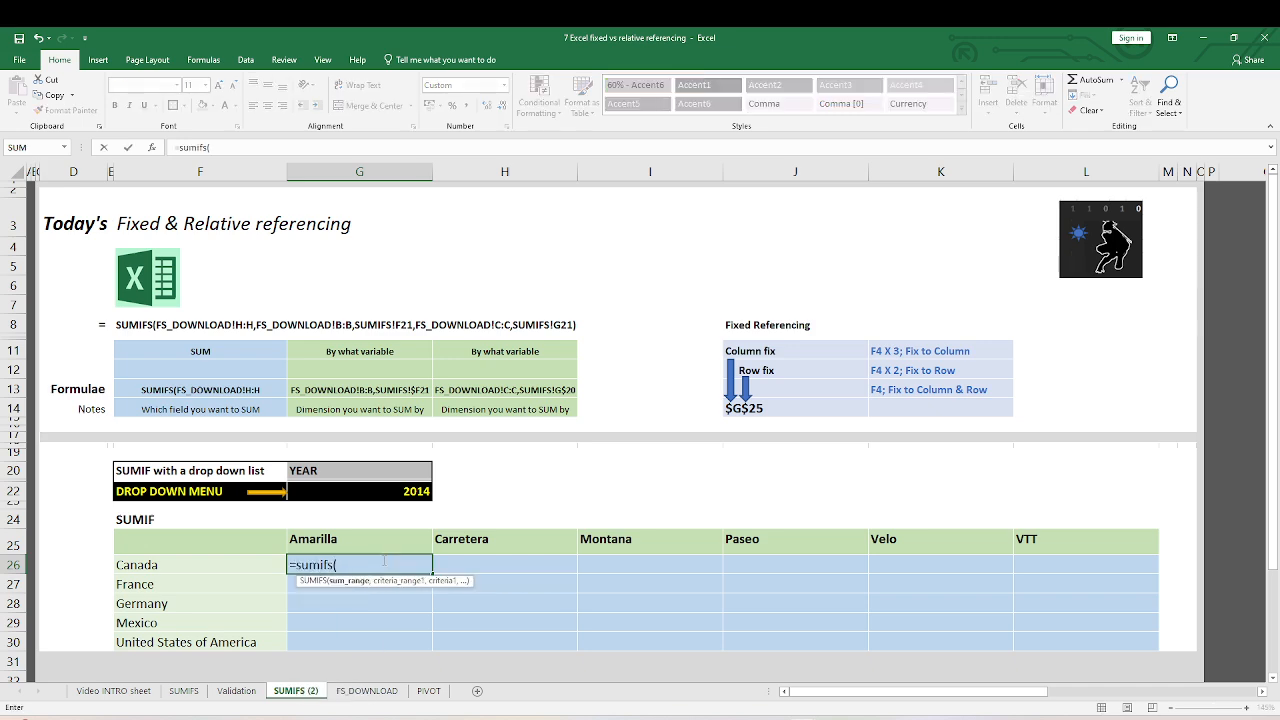
left_click(375, 691)
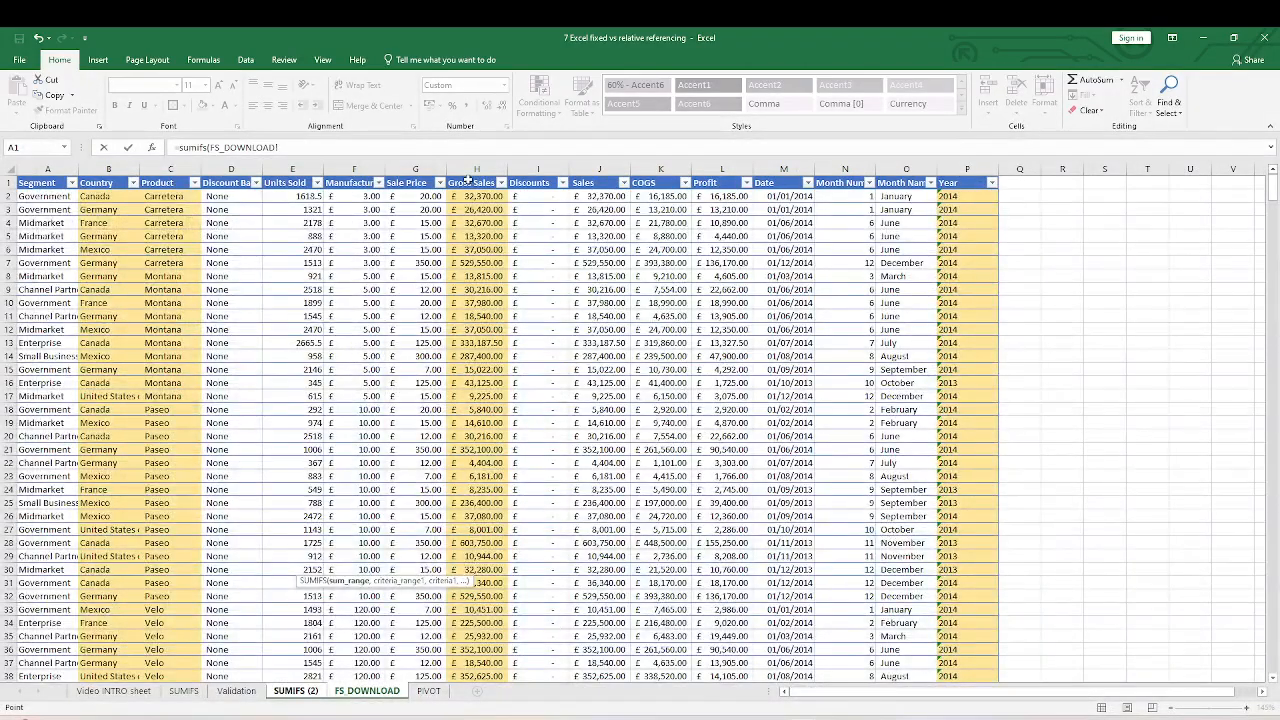
left_click(475, 165)
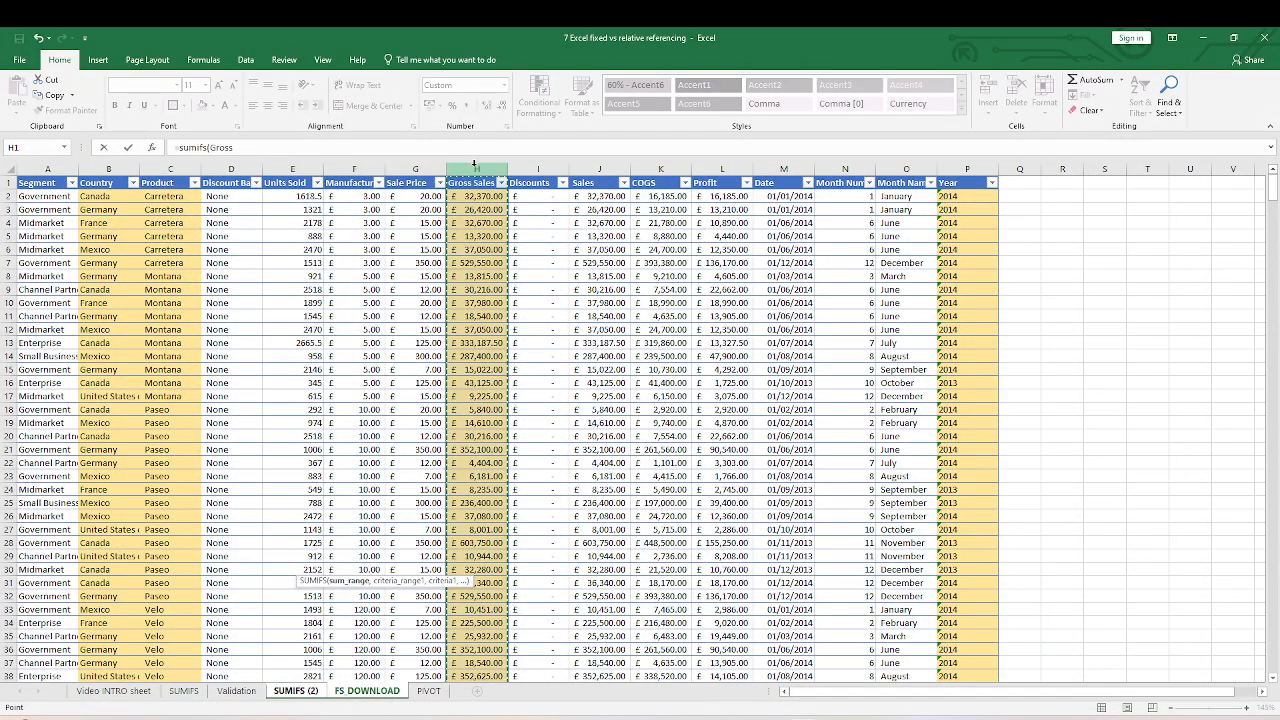
type(",")
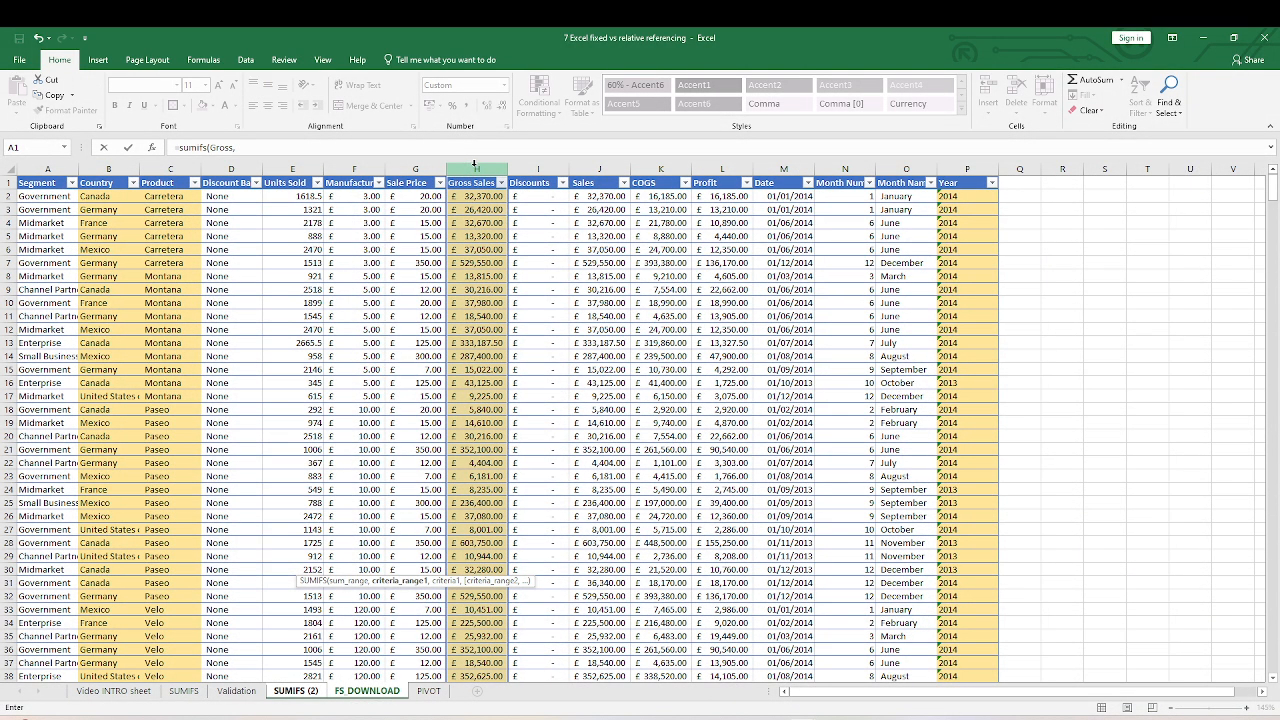
Step: Add the Country column of FS_DOWNLOAD as the first criteria range, with F26 on SUMIFS (2) as its criterion
left_click(97, 169)
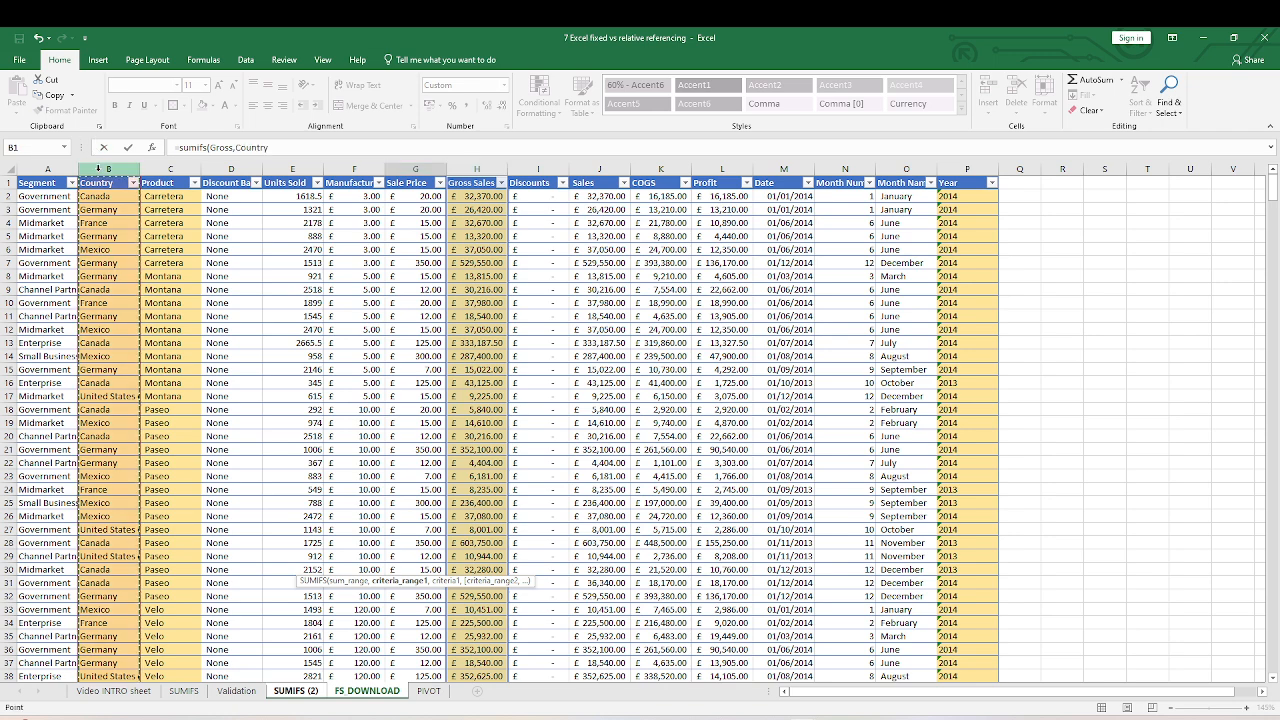
type(",")
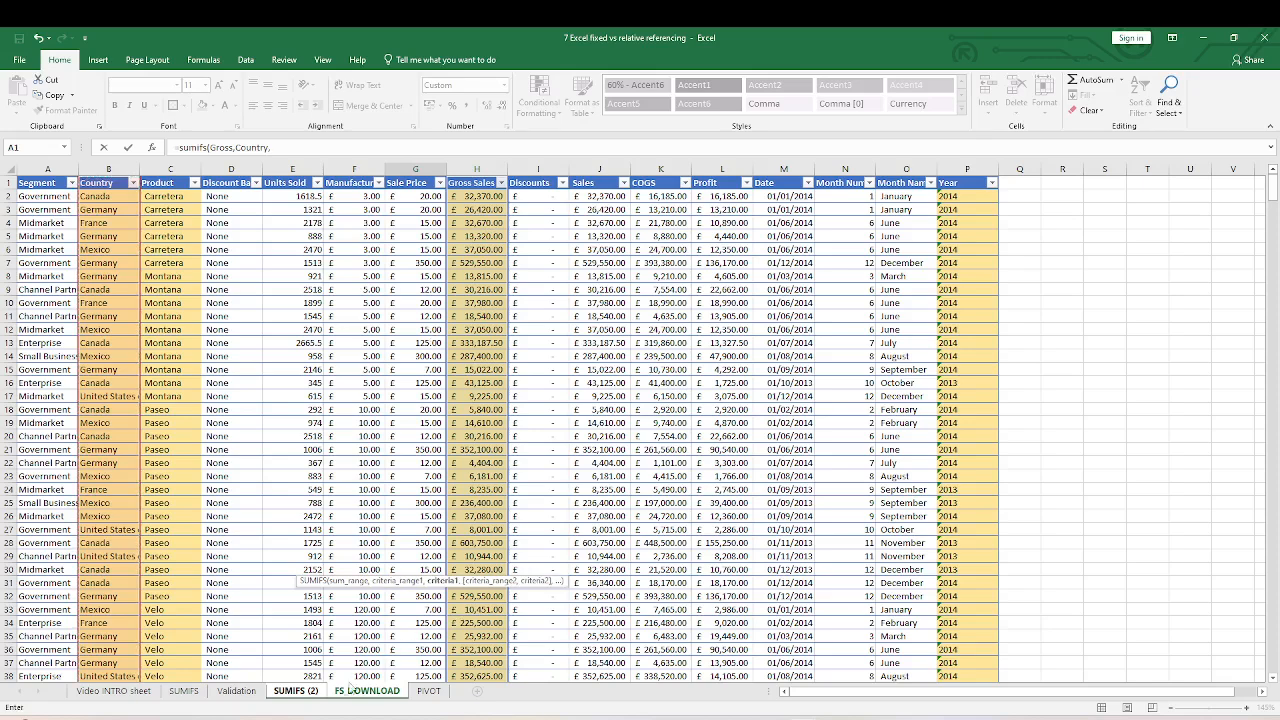
left_click(296, 690)
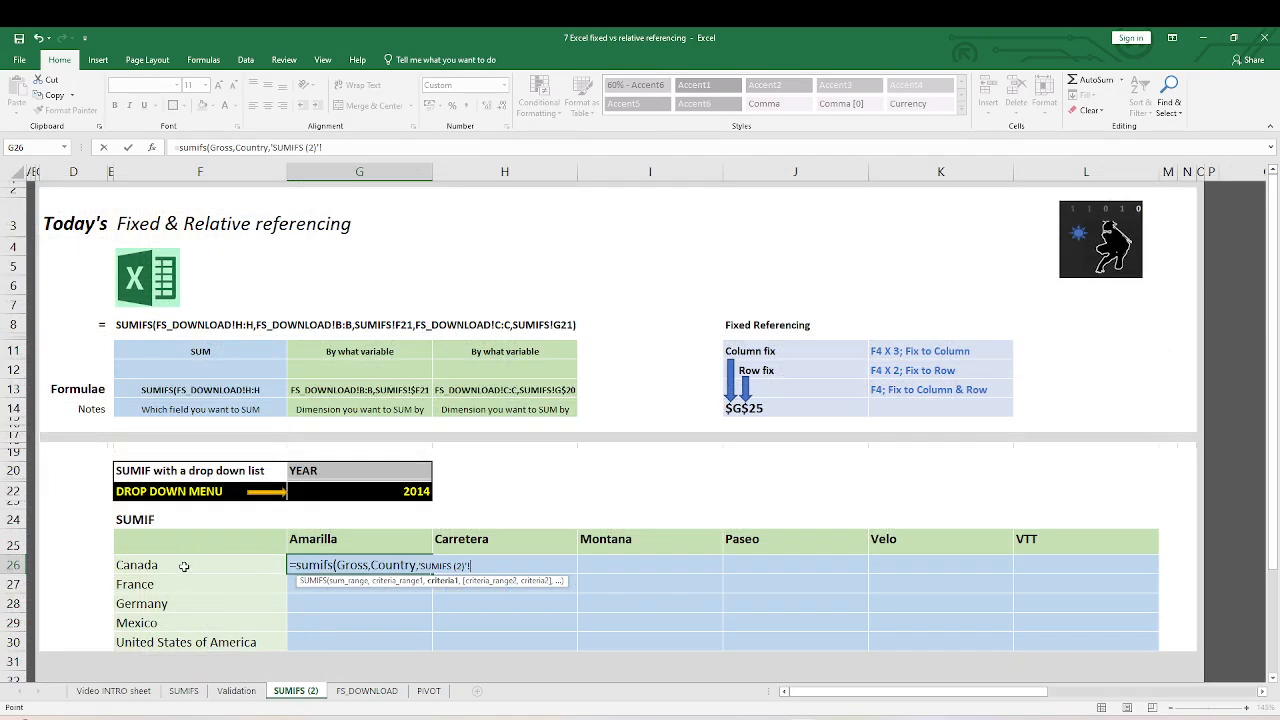
left_click(184, 566)
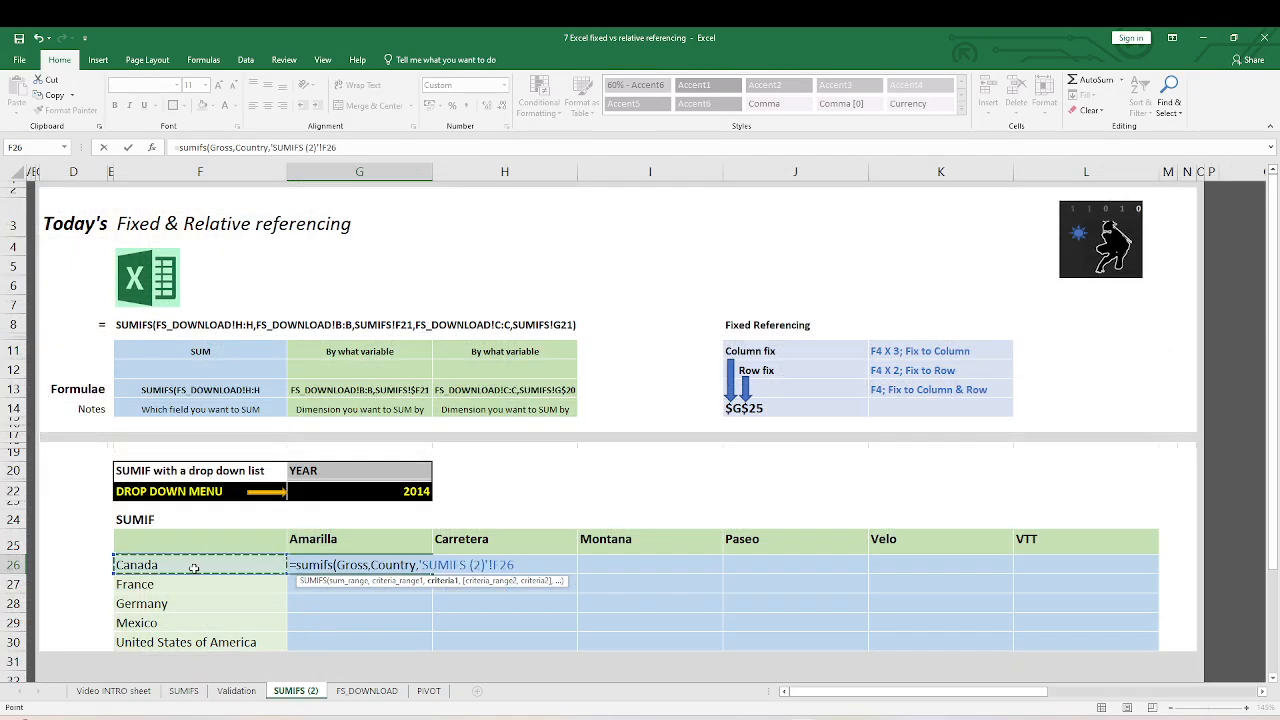
type(",")
Step: Add the FS_DOWNLOAD Product column as the second criteria range with G25 on SUMIFS (2) as its criterion, completing the formula
left_click(366, 690)
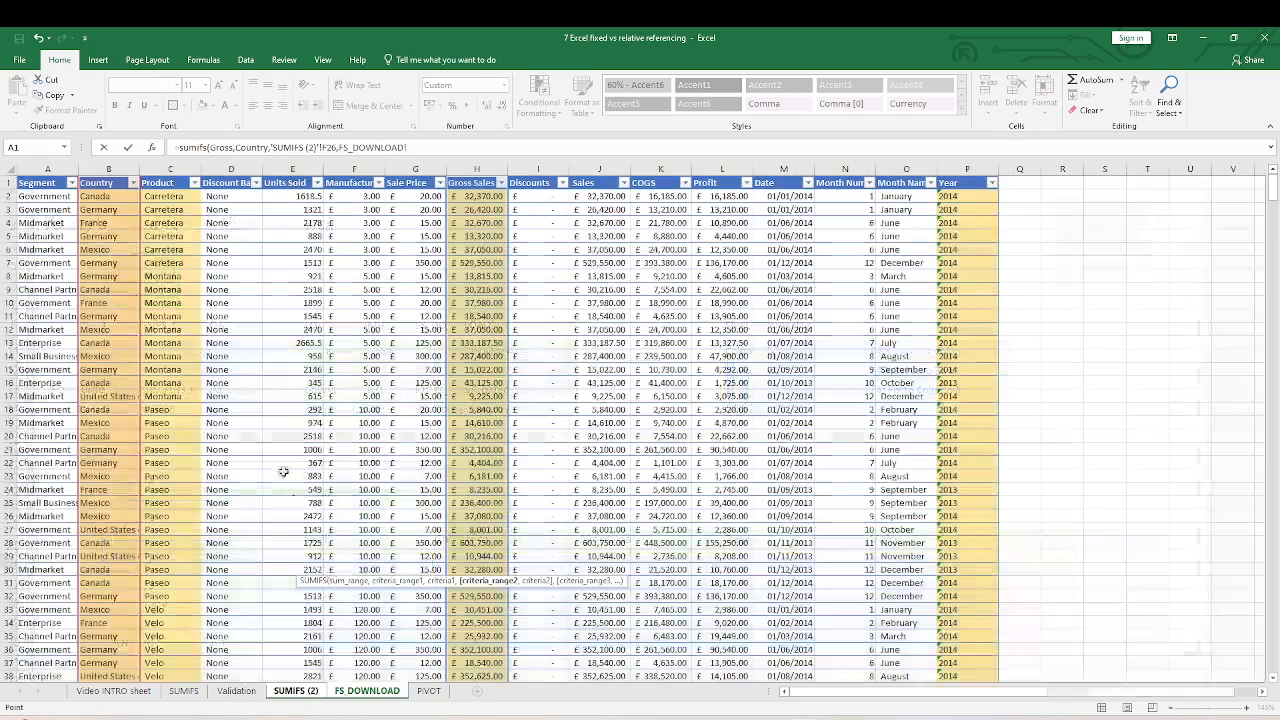
left_click(170, 169)
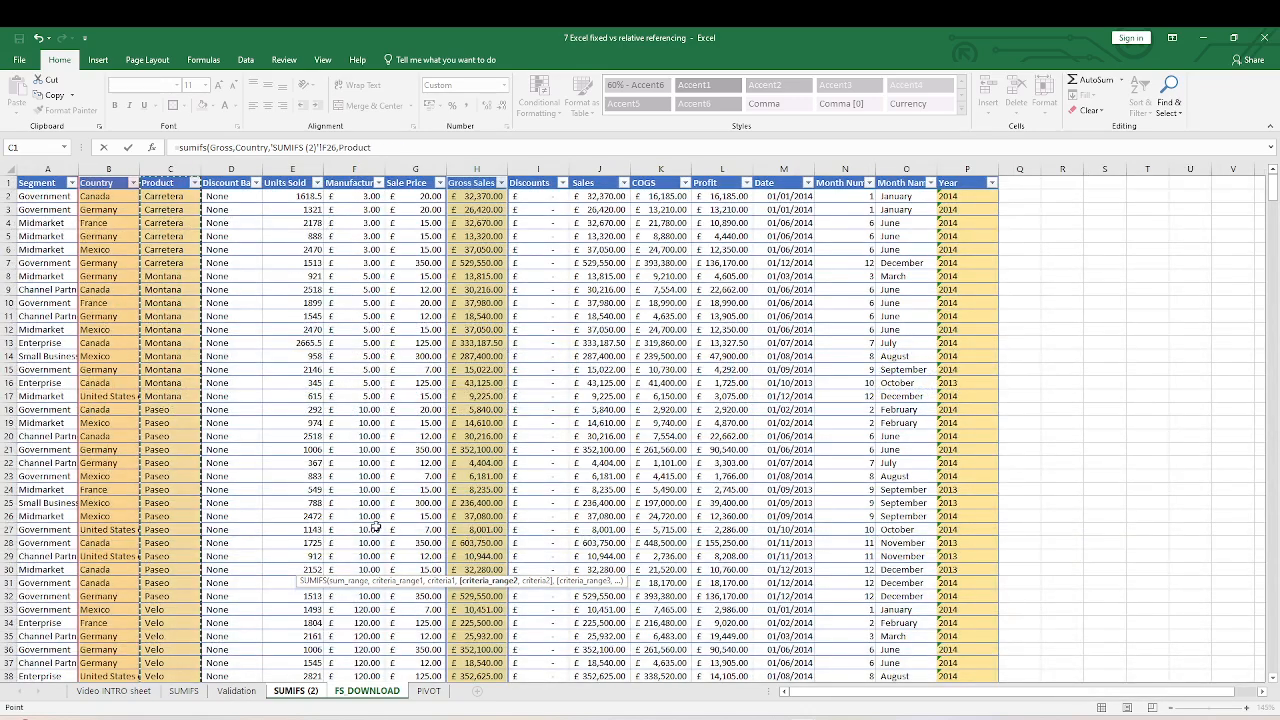
type(",")
left_click(292, 691)
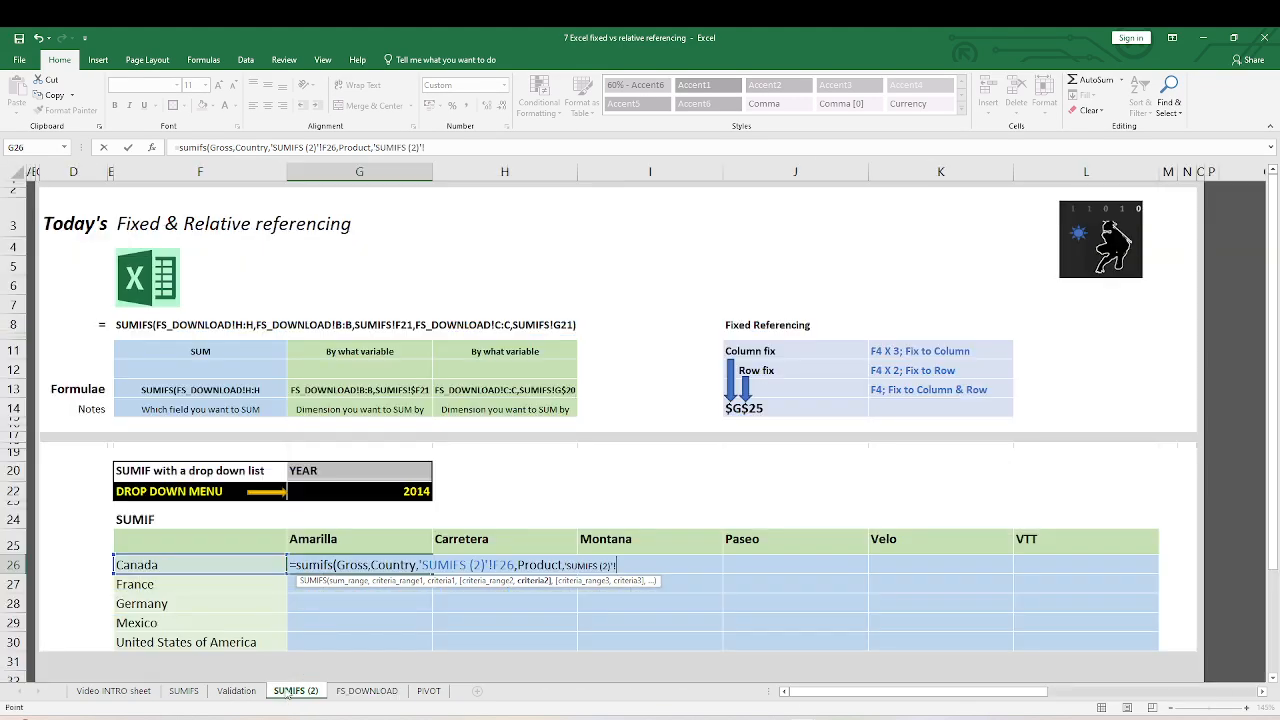
left_click(313, 540)
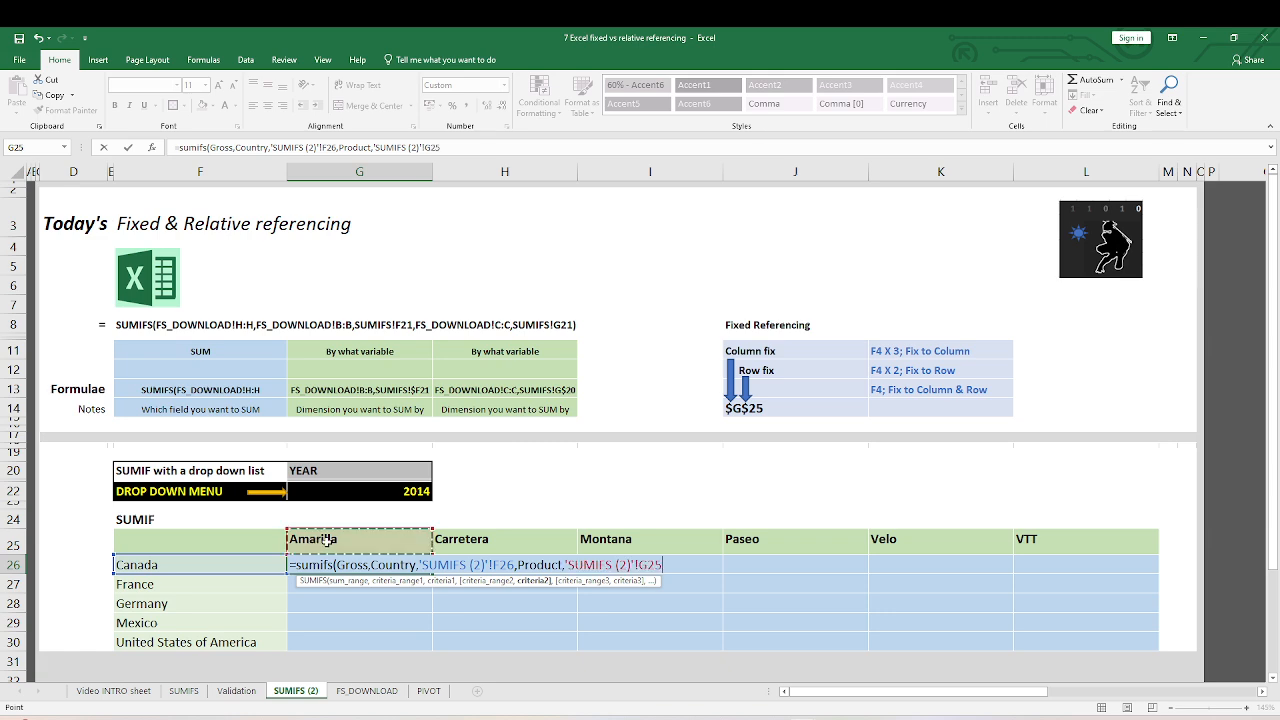
key("Return")
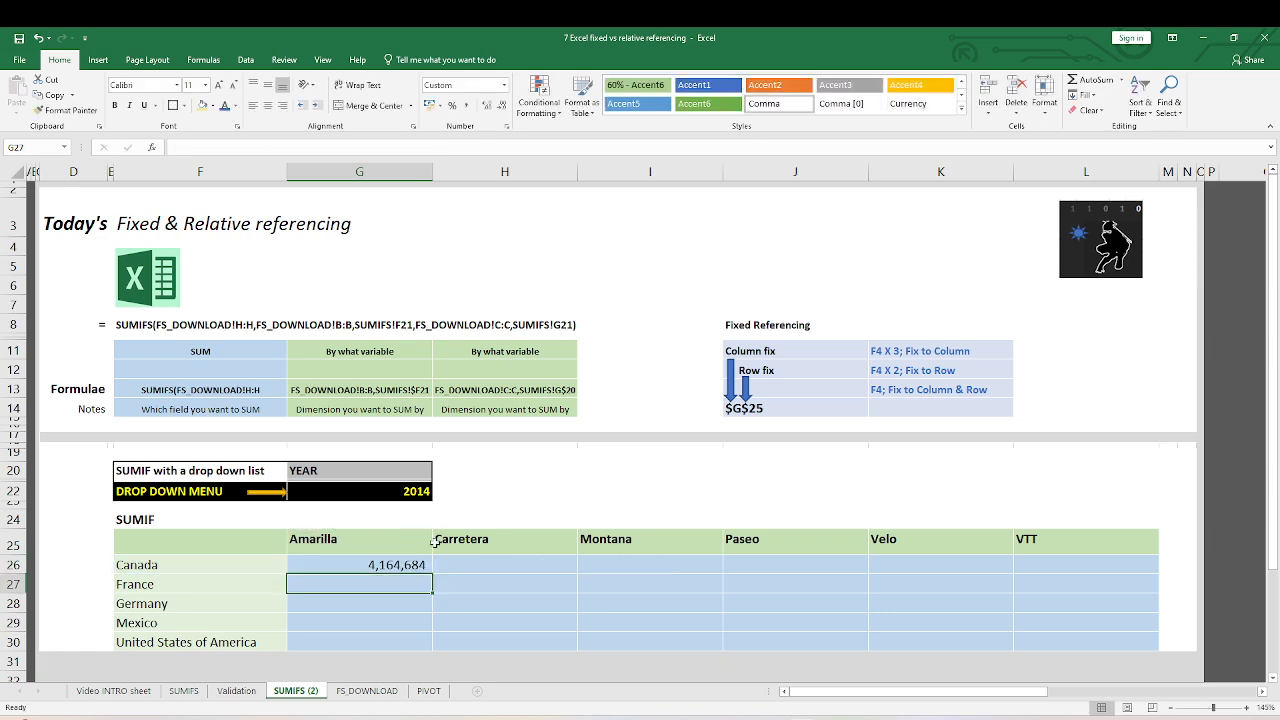
Step: Fill the Canada–Amarilla formula down from G26 to G27 and compare the cell references in both formulas
left_click(405, 564)
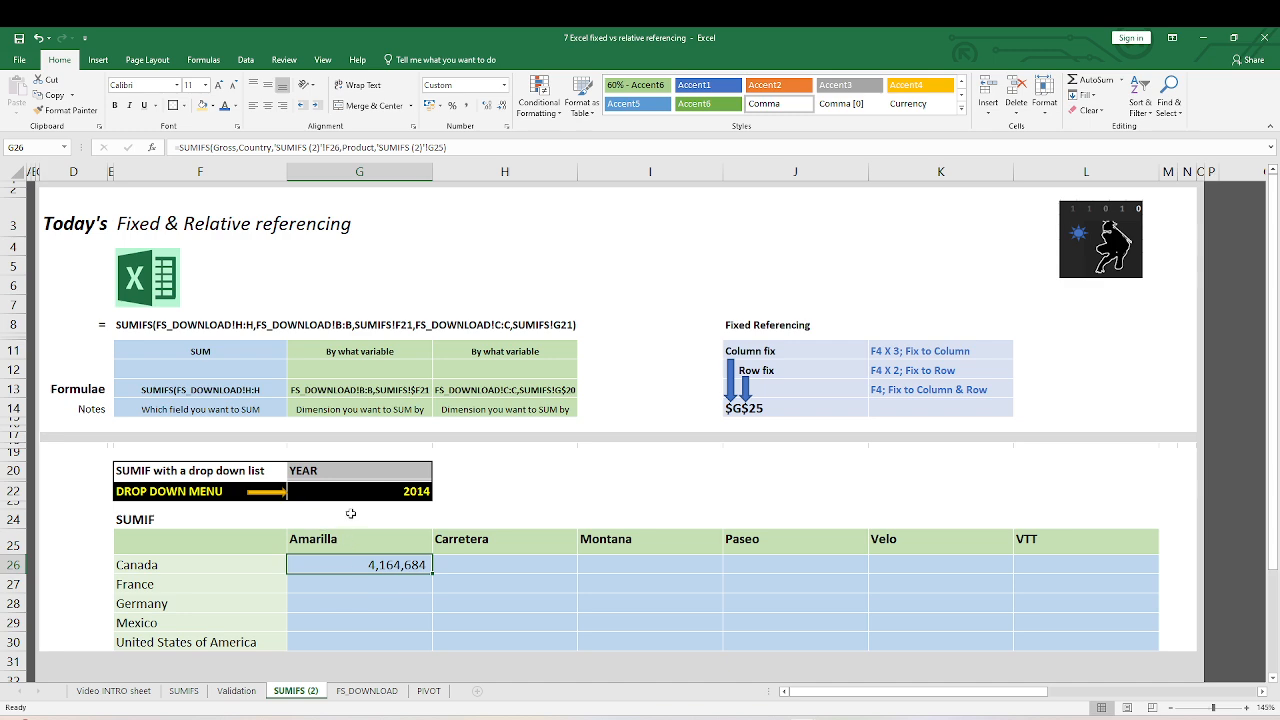
mouse_move(395, 566)
left_mouse_down()
mouse_move(506, 580)
mouse_move(466, 571)
mouse_move(449, 641)
mouse_move(1040, 634)
mouse_move(395, 567)
left_mouse_up()
left_click(395, 567)
left_click_drag(435, 574, 435, 592)
left_click(375, 584)
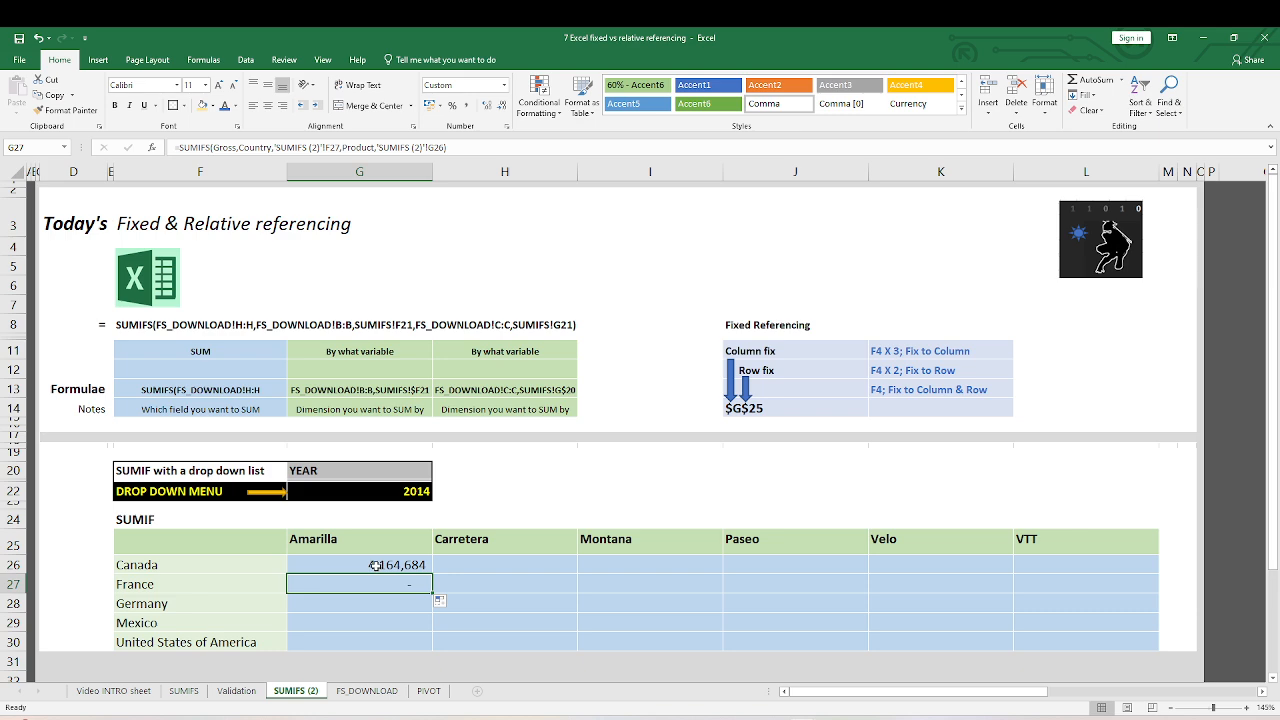
left_click(372, 565)
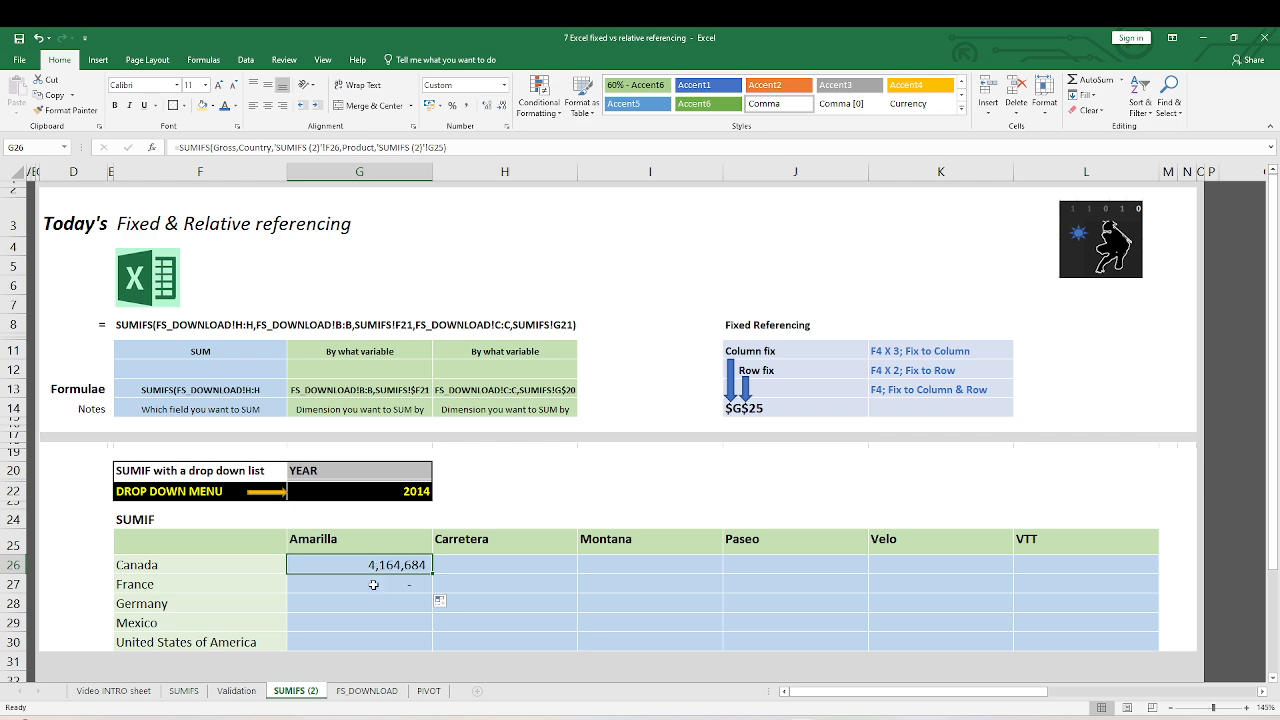
left_click(374, 584)
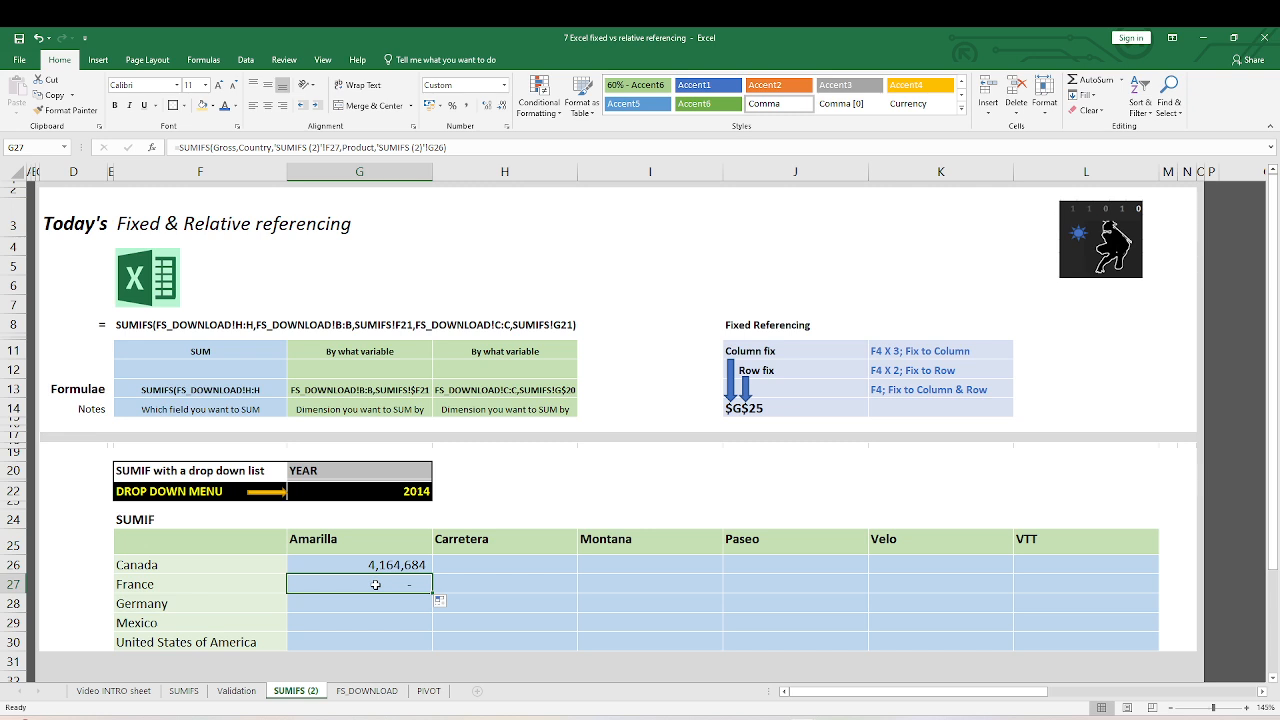
left_click(376, 566)
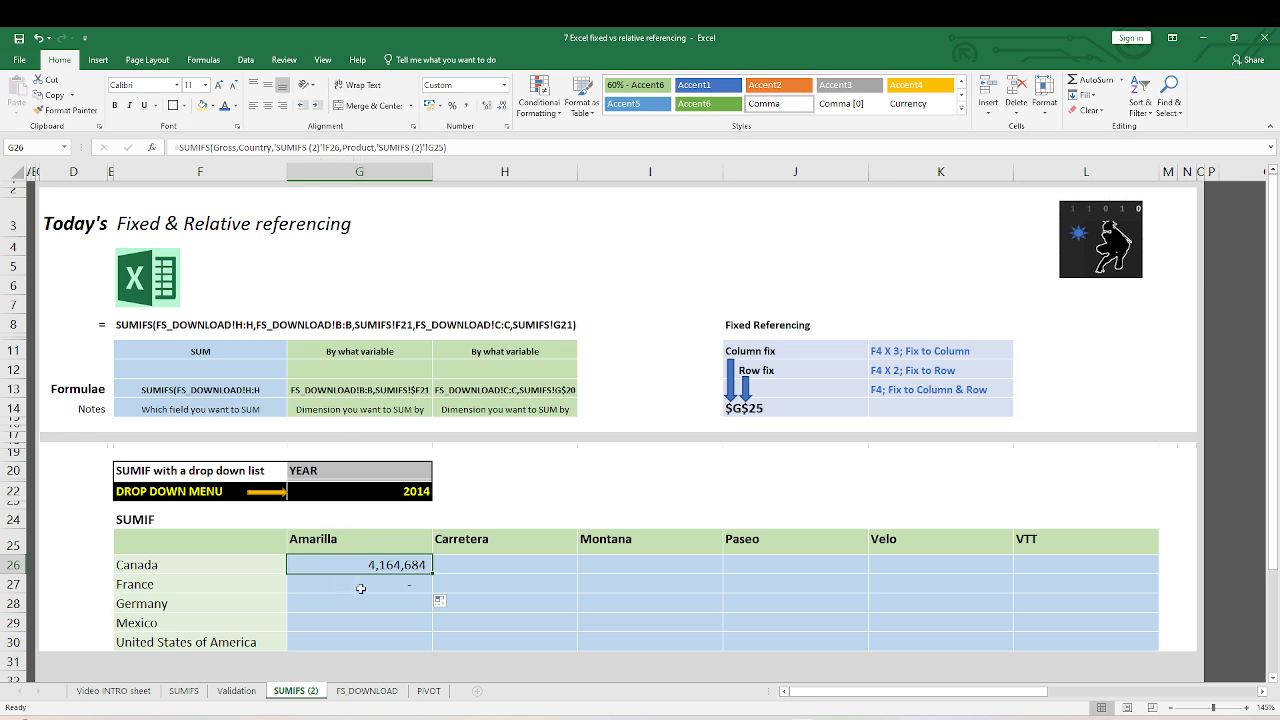
left_click(361, 584)
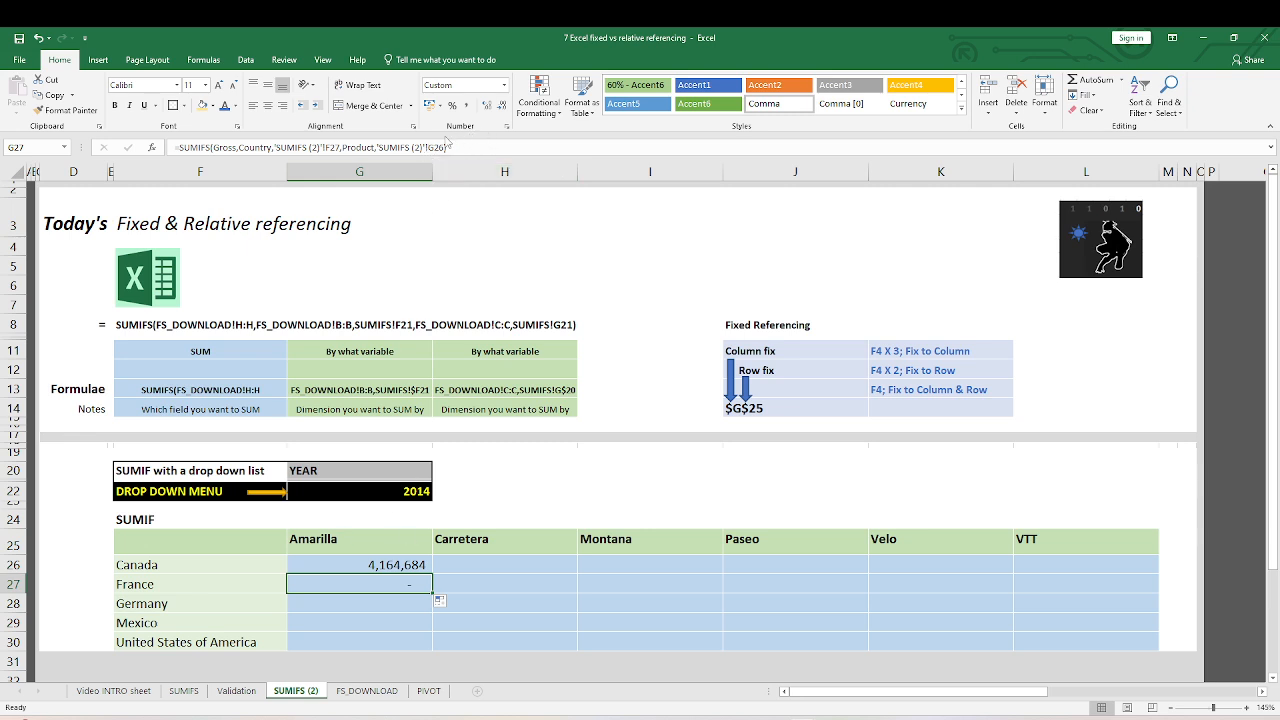
Step: Fill the G26 formula across to H26 under Carretera and compare the references in the two formulas
left_click(358, 566)
left_click_drag(434, 576, 506, 576)
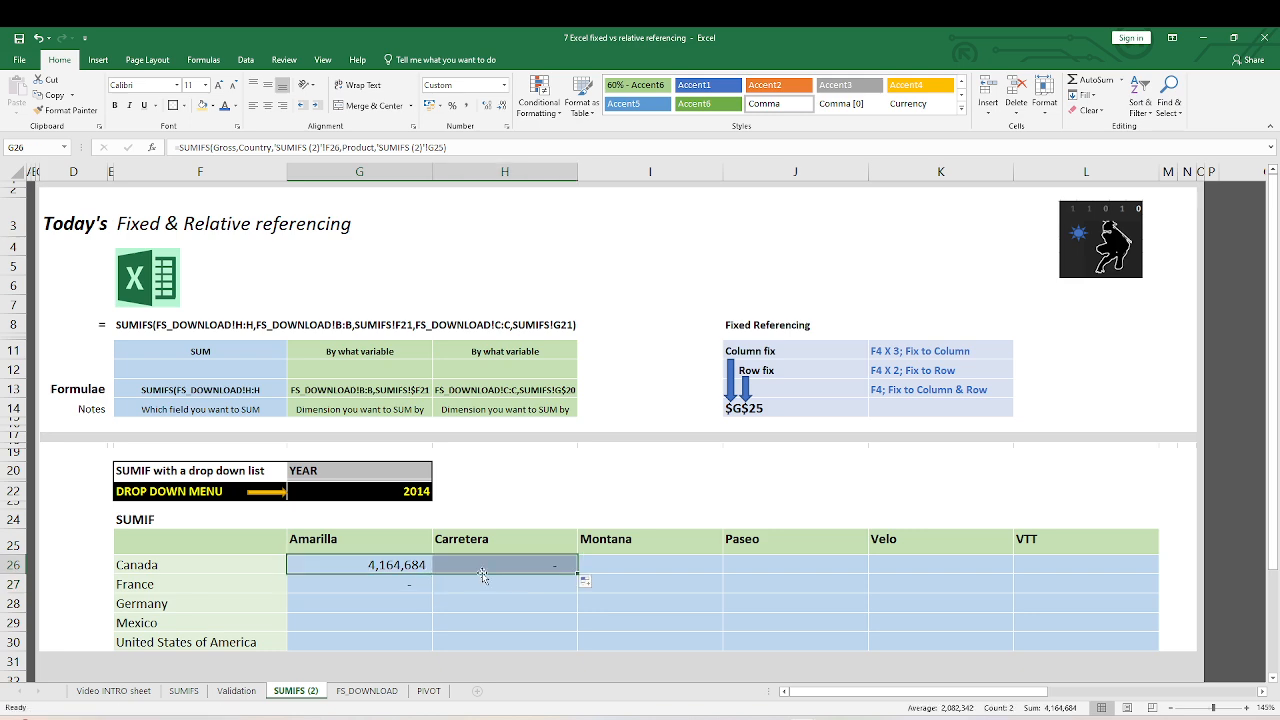
left_click(484, 566)
left_click(341, 570)
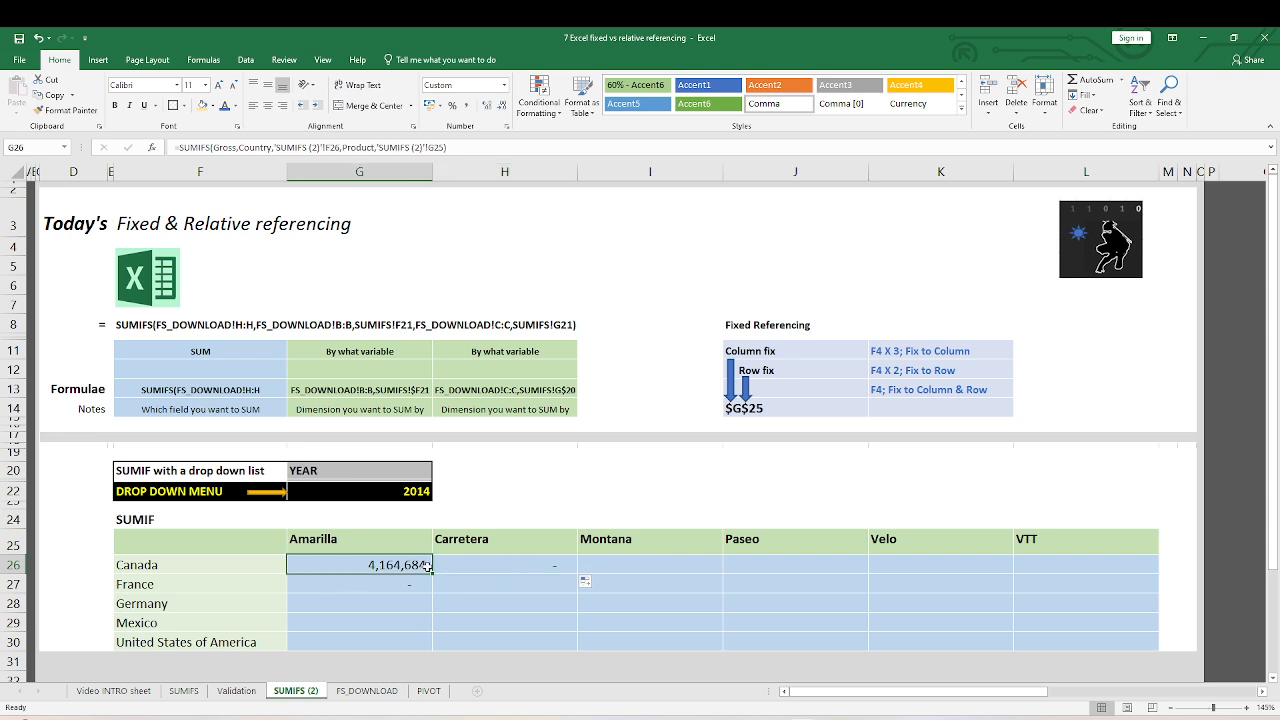
left_click(470, 566)
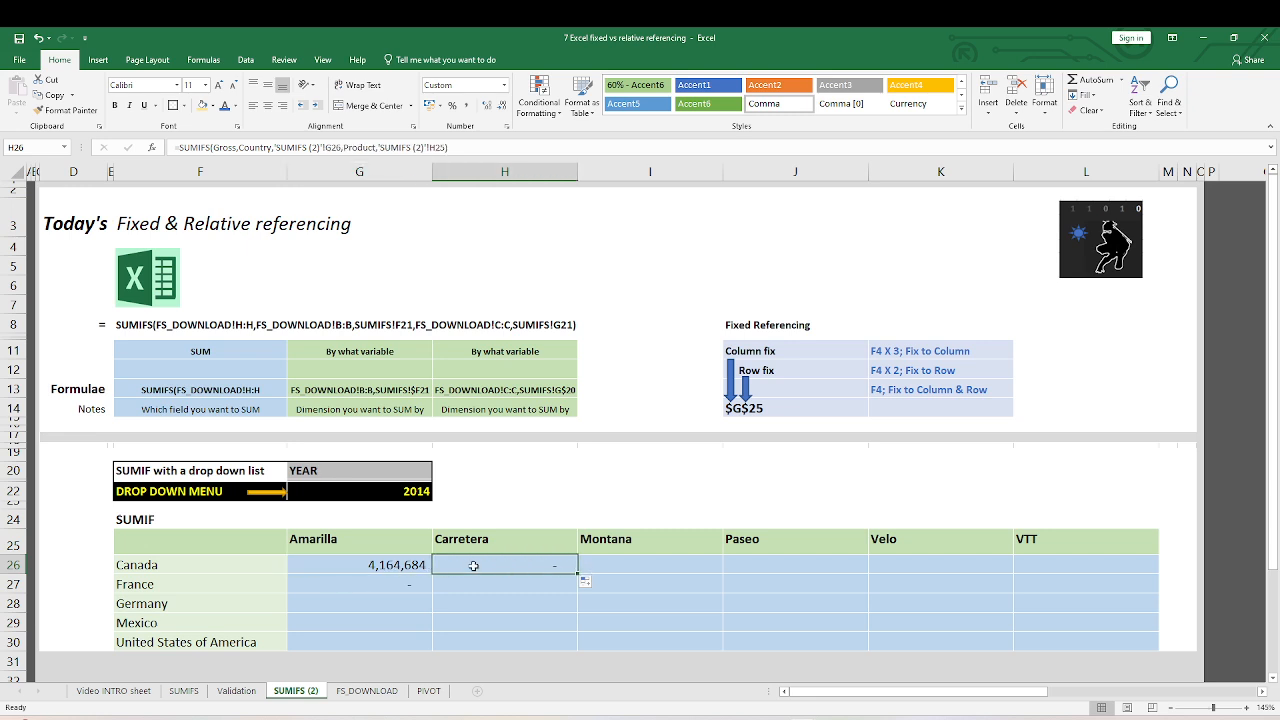
left_click(342, 566)
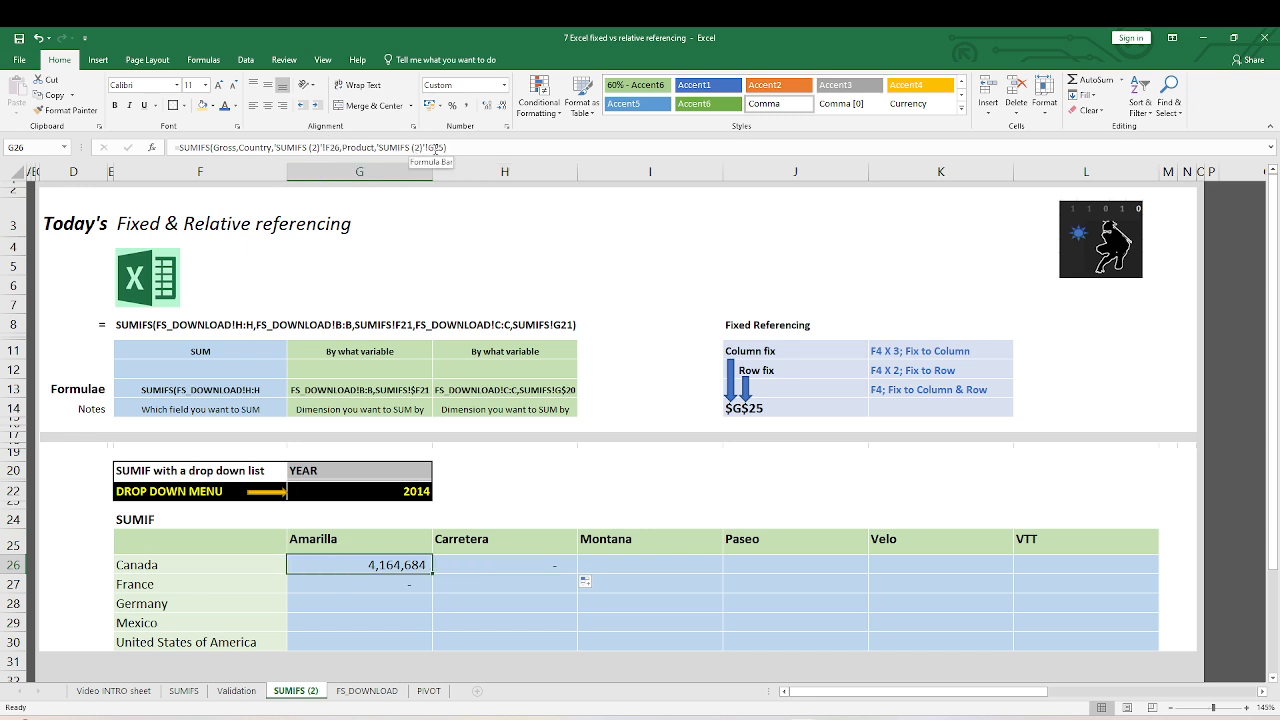
left_click(453, 565)
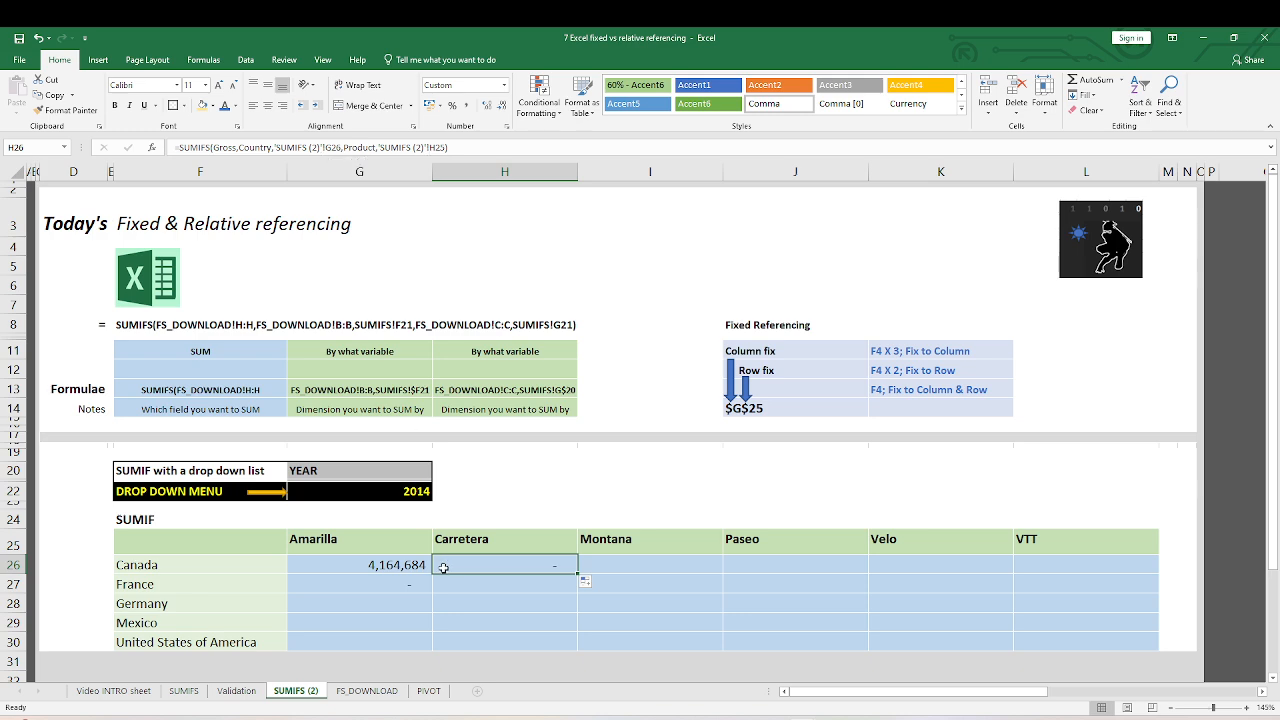
Step: Fill the Carretera formula down from H26 to H27 and compare its references with the formula in G26
left_click_drag(576, 574, 543, 584)
left_click(540, 584)
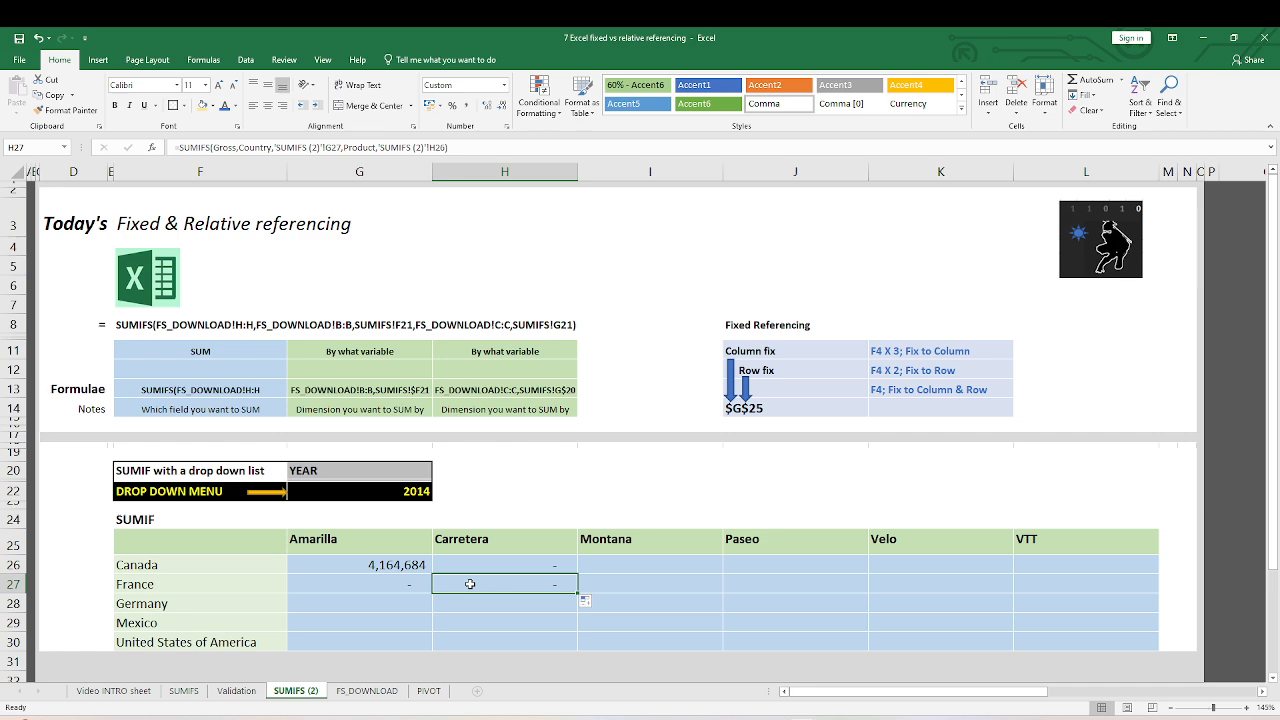
key("Up")
key("Left")
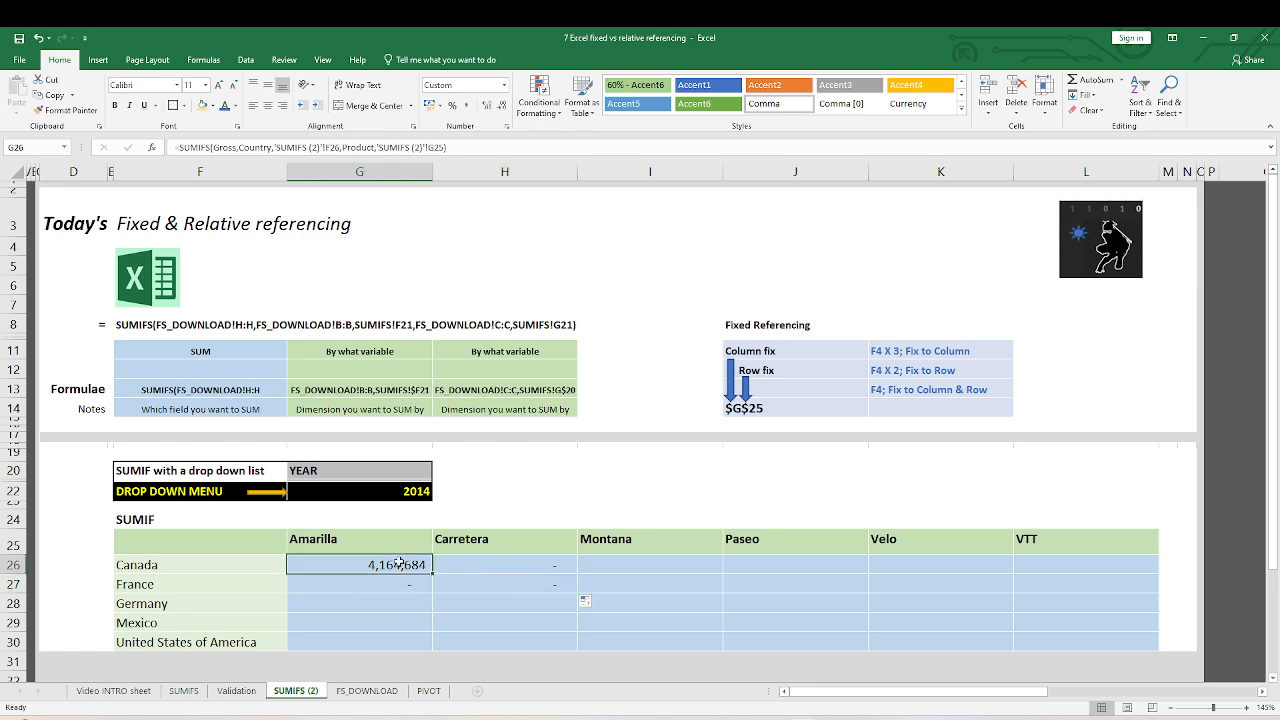
left_click(475, 586)
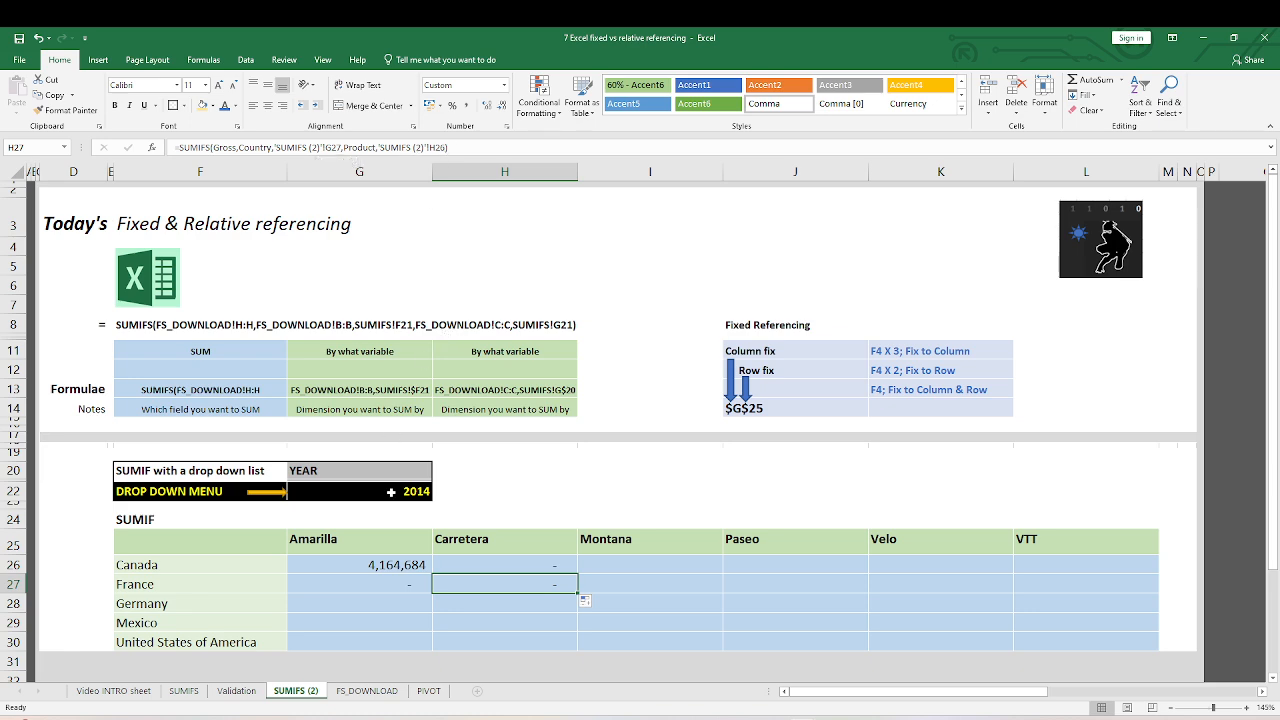
Step: Fill the G26 formula across G26:L30 and check the L30 formula against the country labels and product headings
left_click(390, 563)
left_click_drag(432, 574, 1158, 652)
left_click_drag(351, 567, 1068, 645)
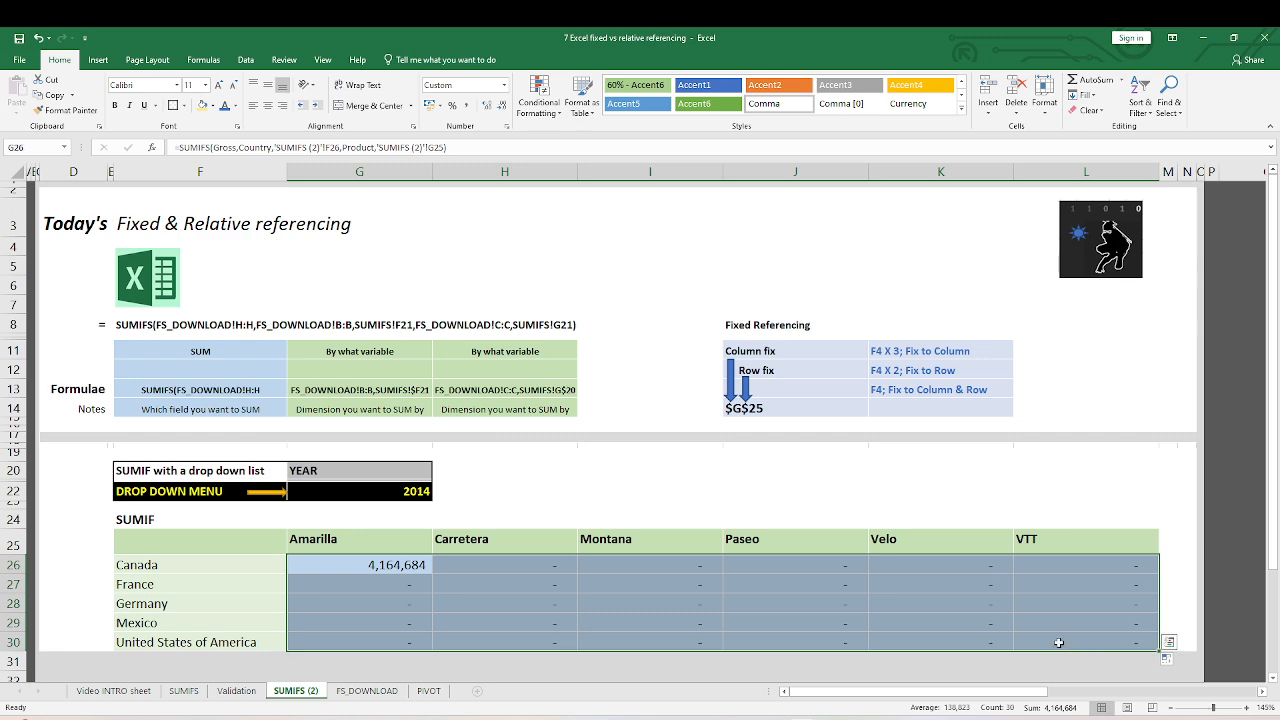
left_click(1060, 641)
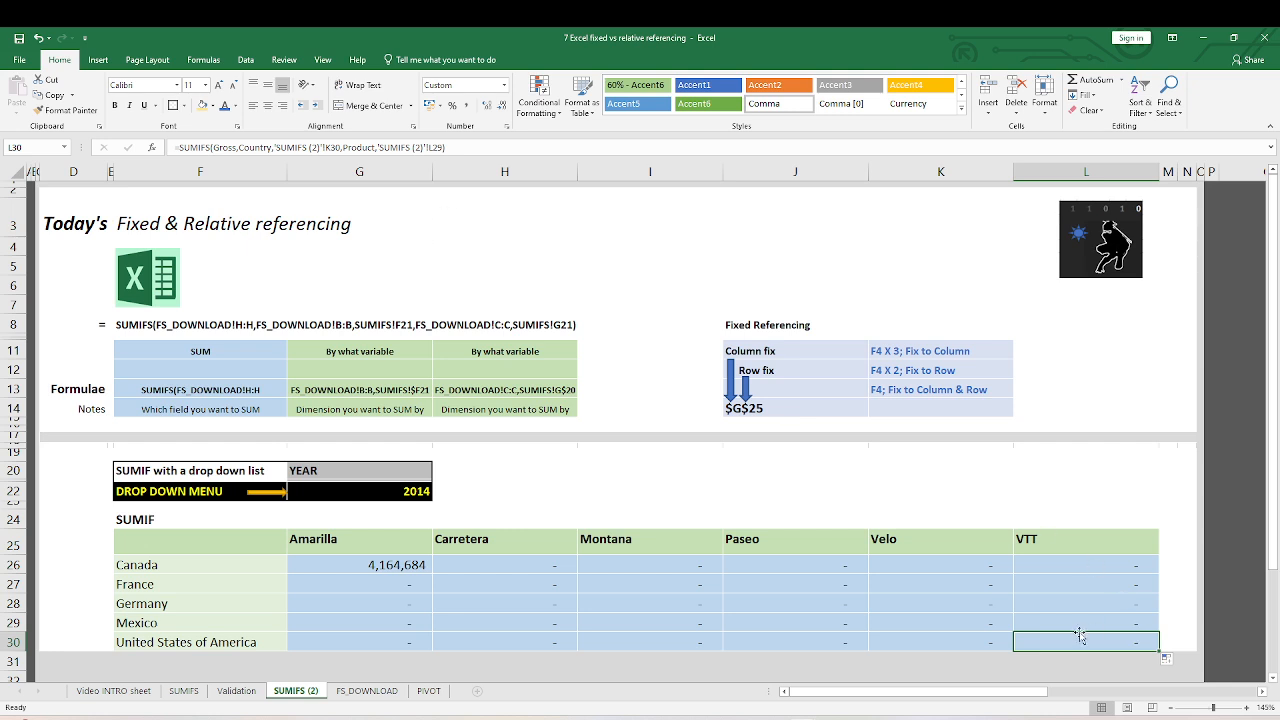
left_click(381, 569)
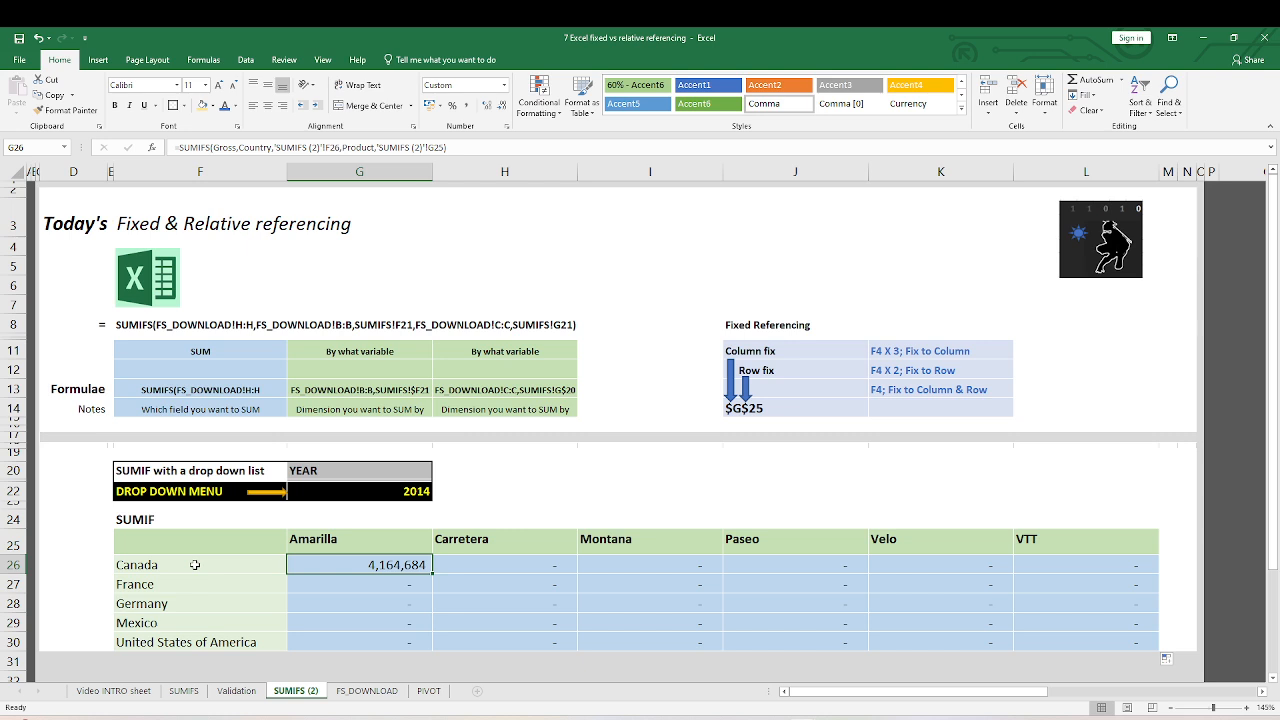
left_click_drag(195, 565, 181, 643)
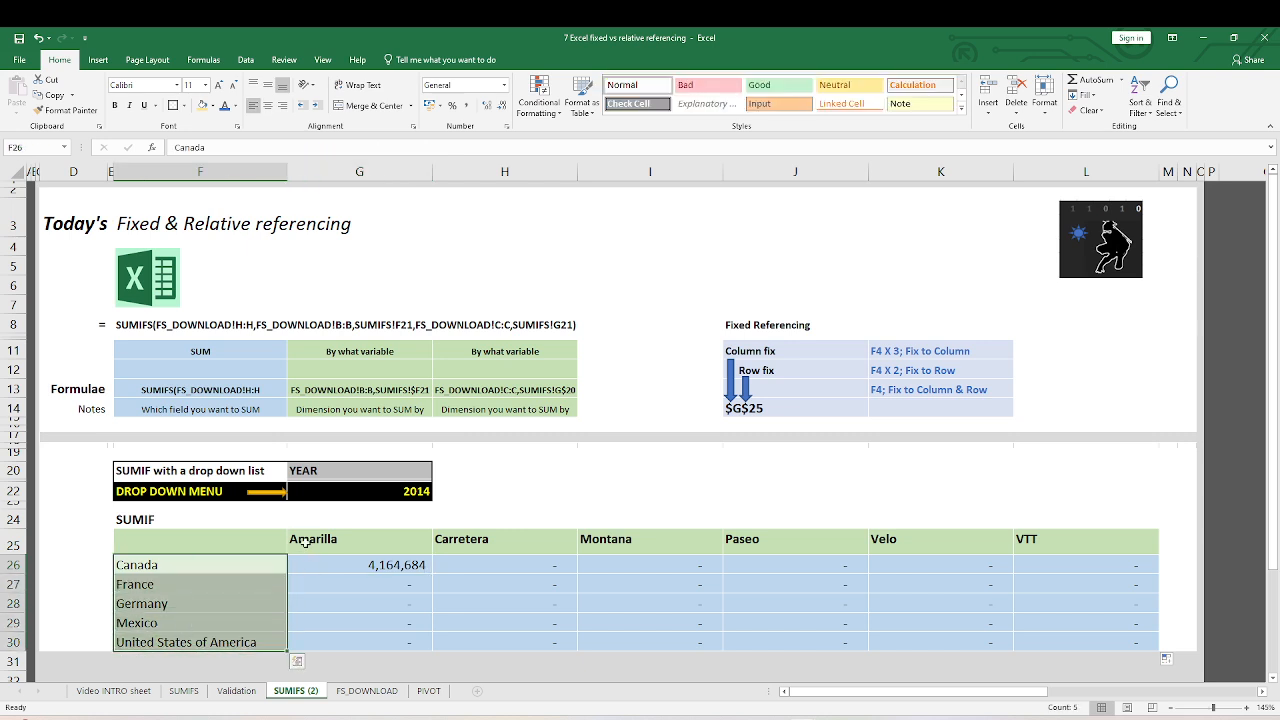
left_click_drag(305, 541, 1058, 548)
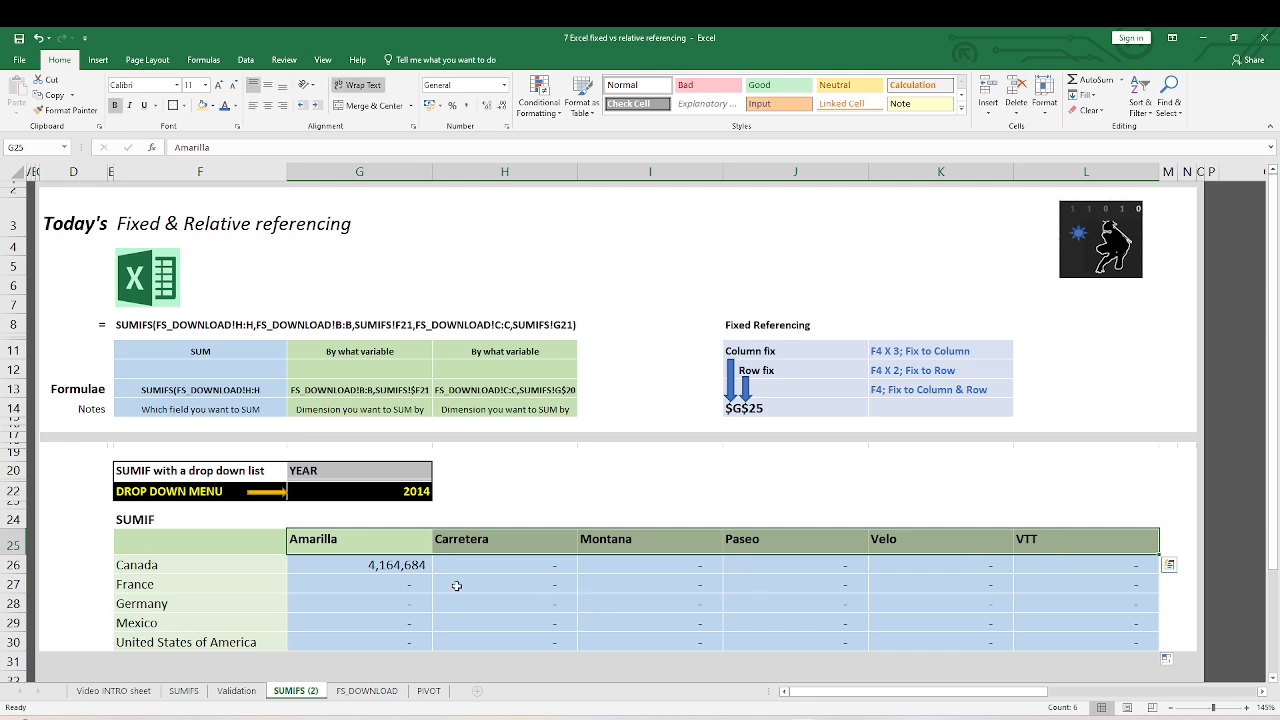
left_click(355, 566)
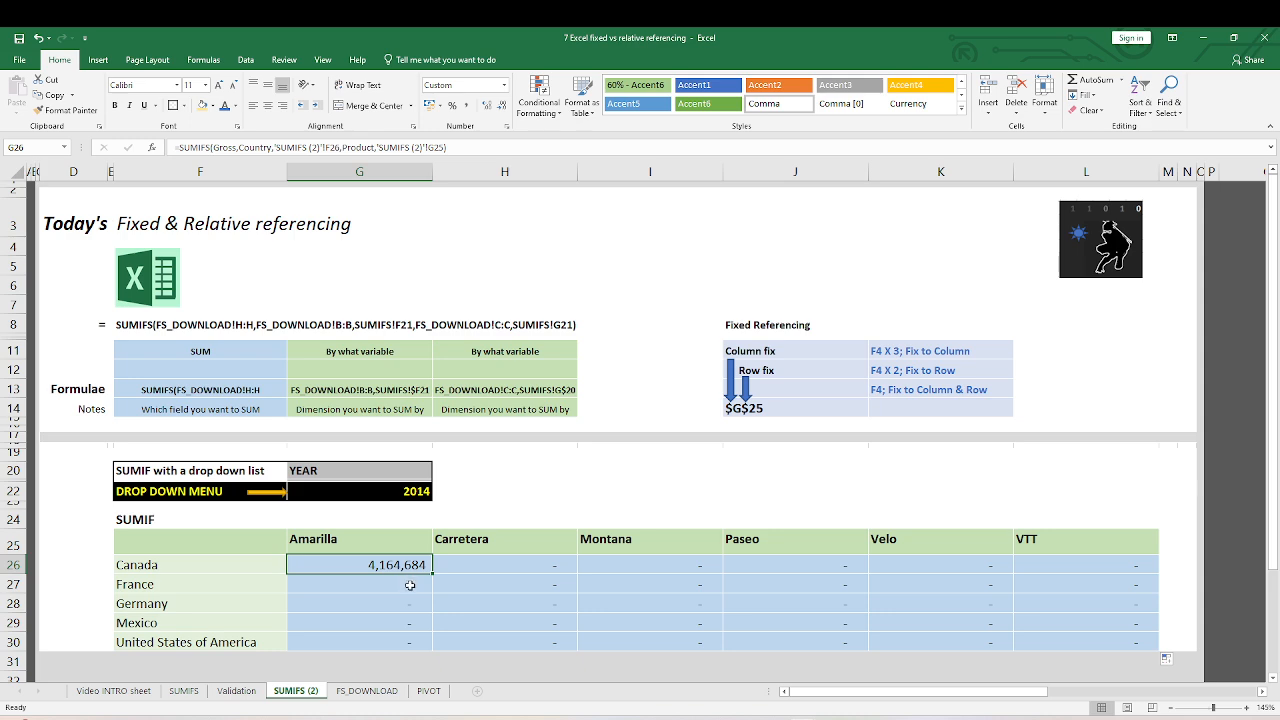
Step: Clear the formulas in H26:L30 and G27:G30, keeping only the Canada–Amarilla formula in G26
key("Down")
key("Down")
key("Up")
key("Up")
left_click_drag(471, 563, 1101, 635)
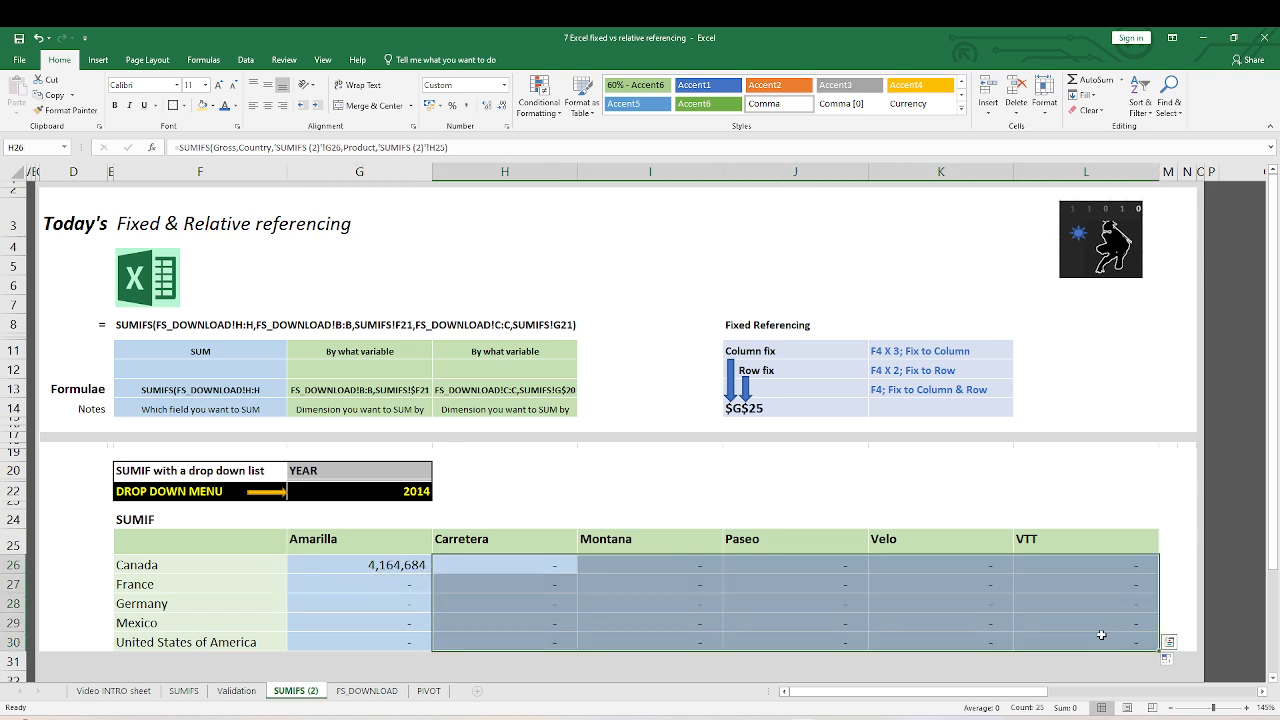
key("Delete")
left_click_drag(352, 586, 360, 642)
key("Delete")
Step: Fill the G26 formula down to G30 and compare the references in the Canada, France and Germany formulas
left_click(366, 566)
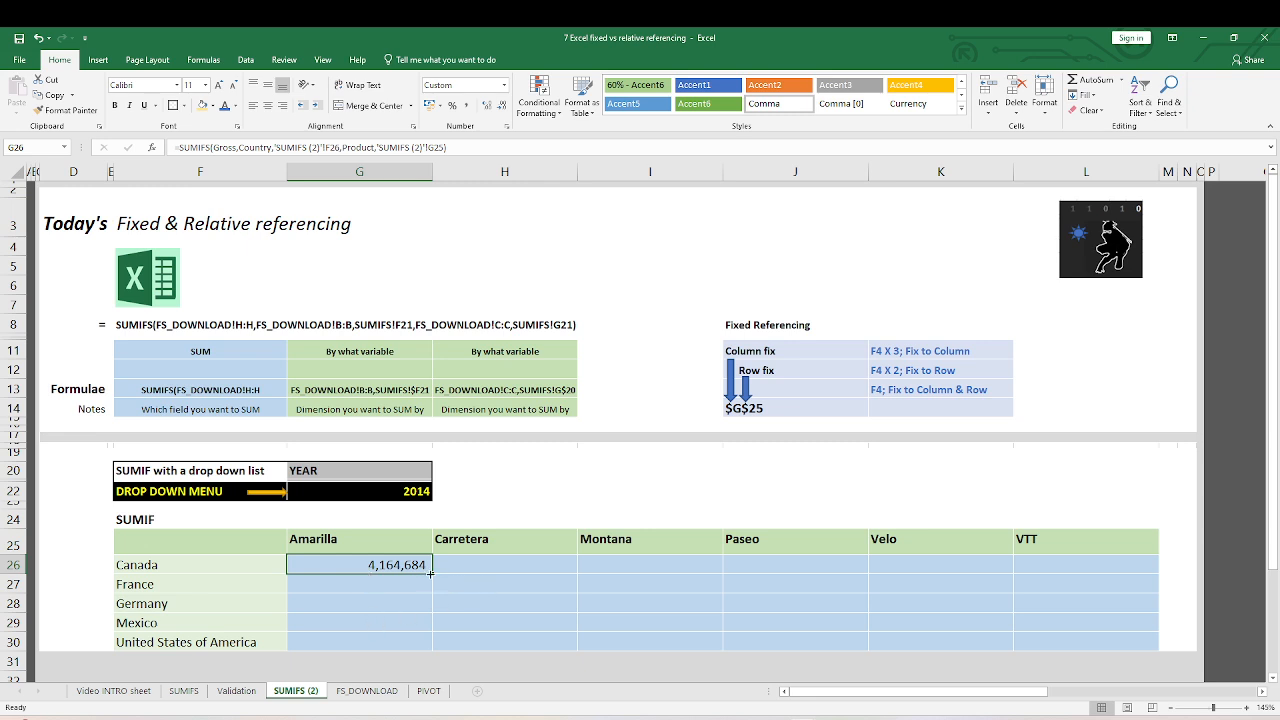
left_click_drag(430, 577, 427, 645)
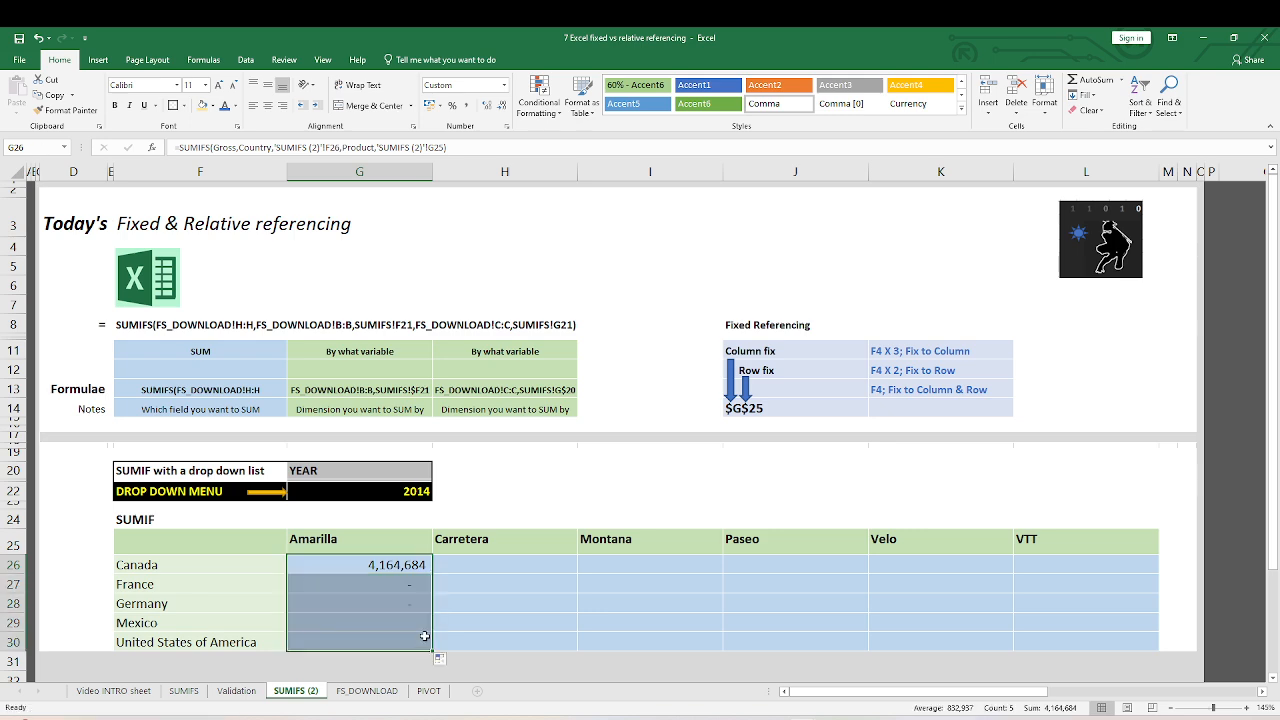
left_click_drag(386, 586, 388, 635)
left_click(386, 565)
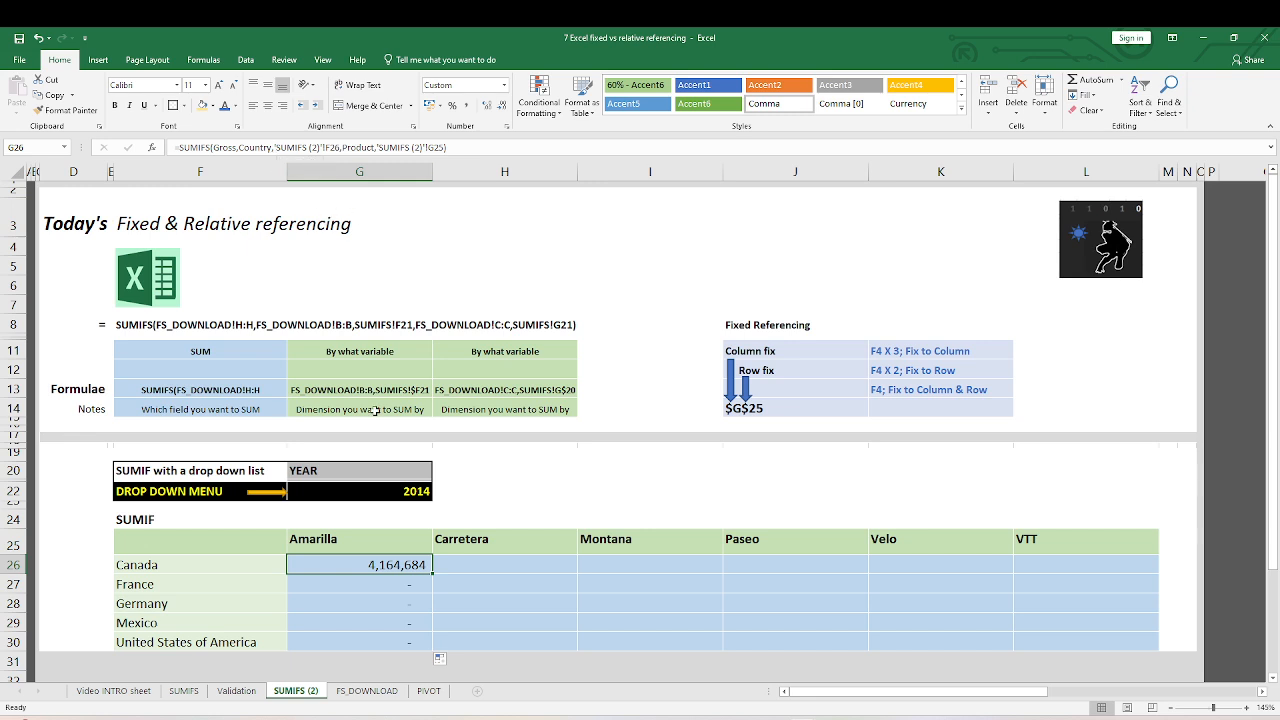
left_click(336, 584)
left_click(348, 566)
left_click(390, 584)
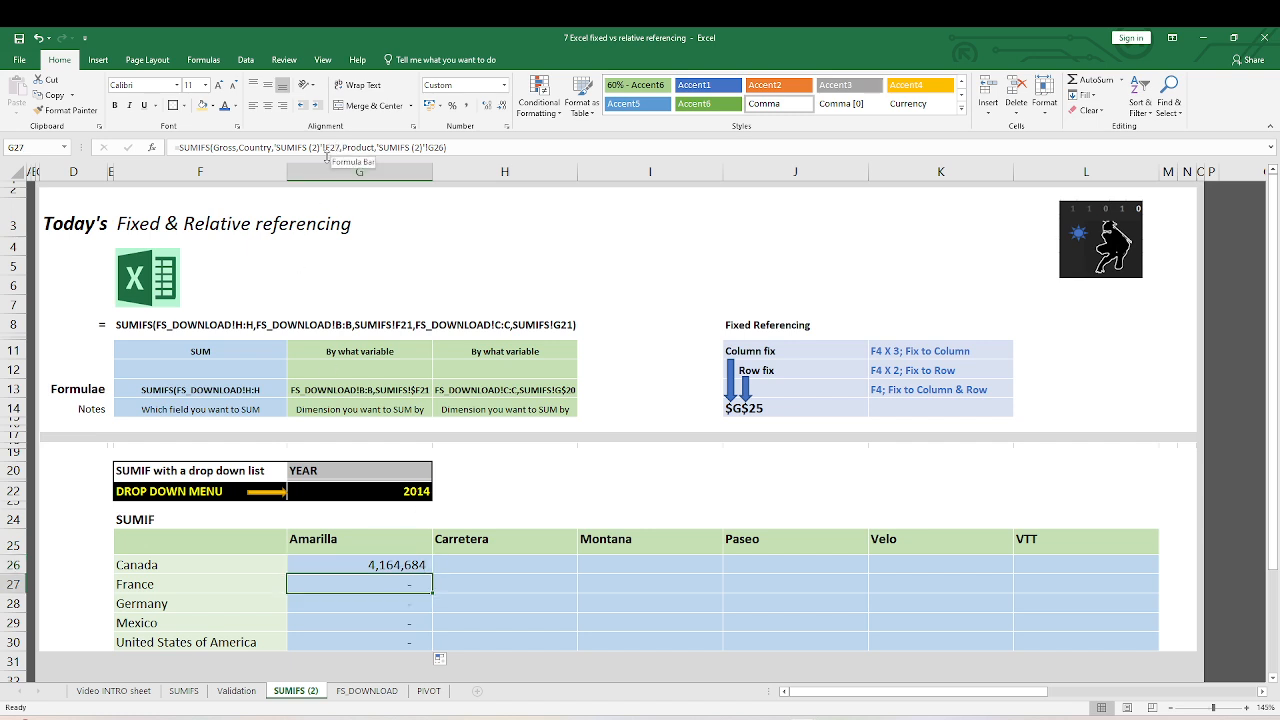
left_click(300, 608)
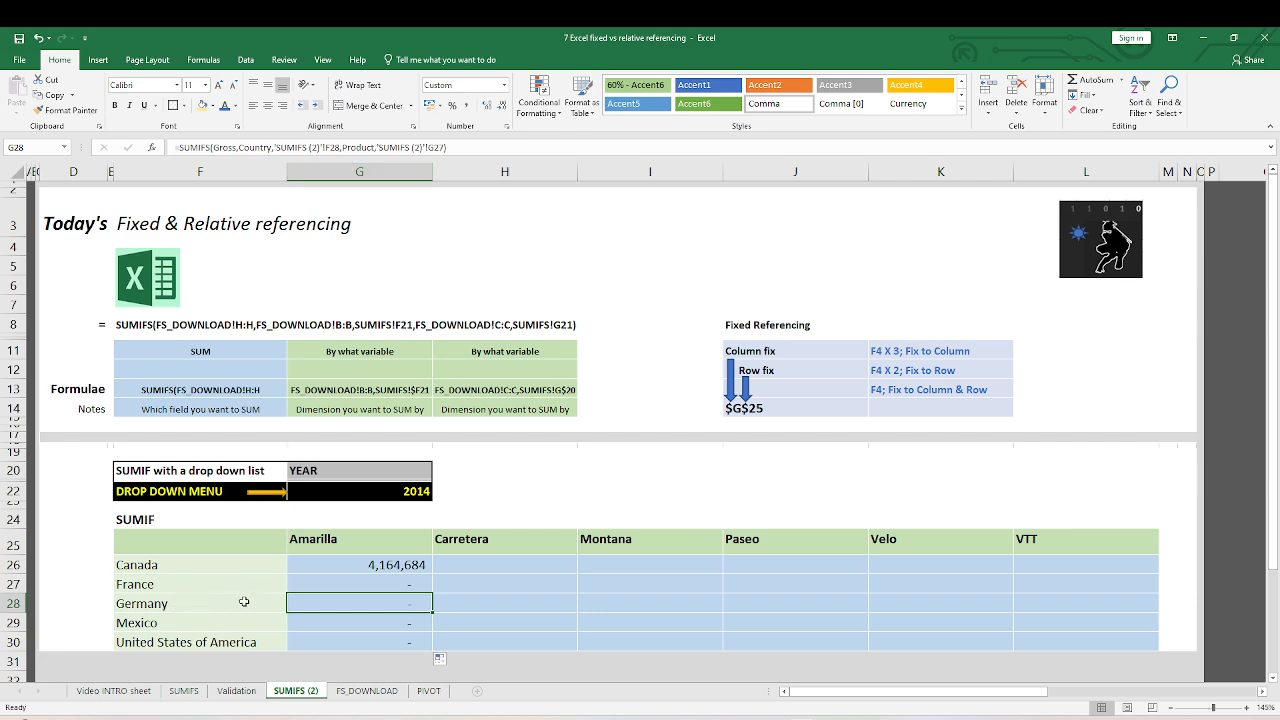
Step: Examine how the country and product references shift down the Amarilla column from G26 through G28
left_click_drag(322, 560, 320, 600)
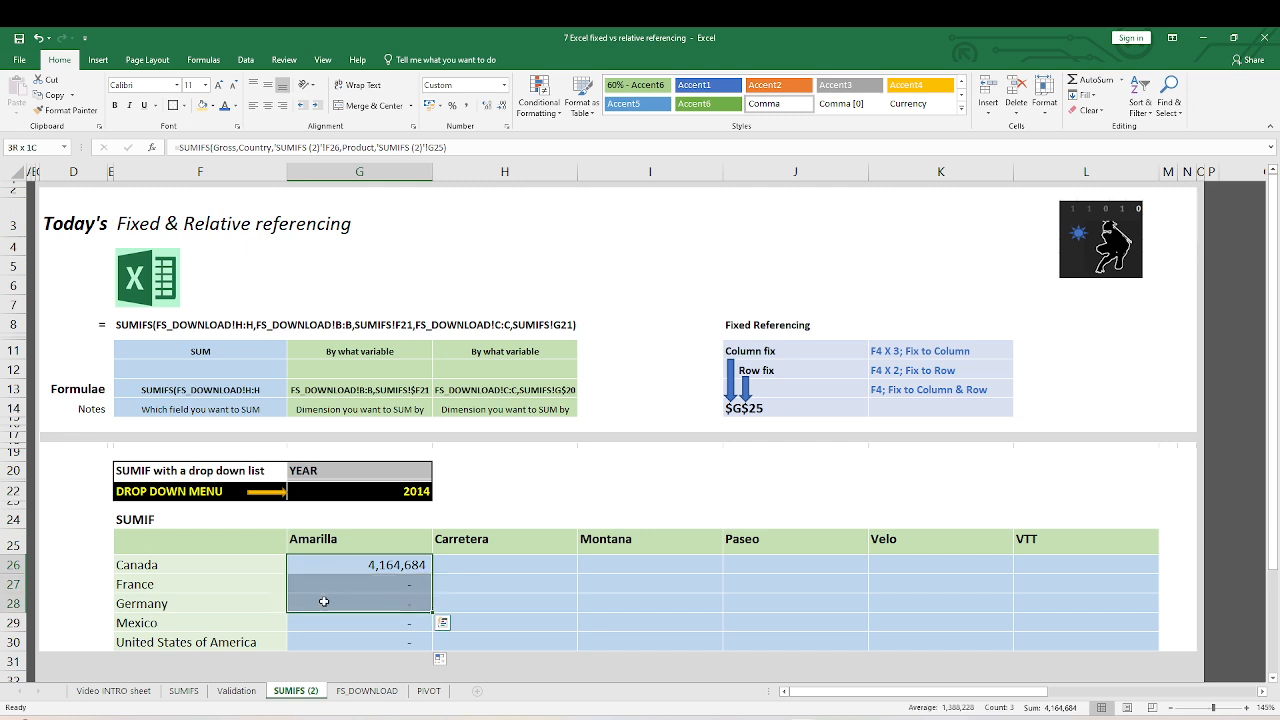
left_click_drag(324, 601, 333, 566)
left_click(336, 582)
key("shift+Down")
key("shift+Down")
key("shift+Down")
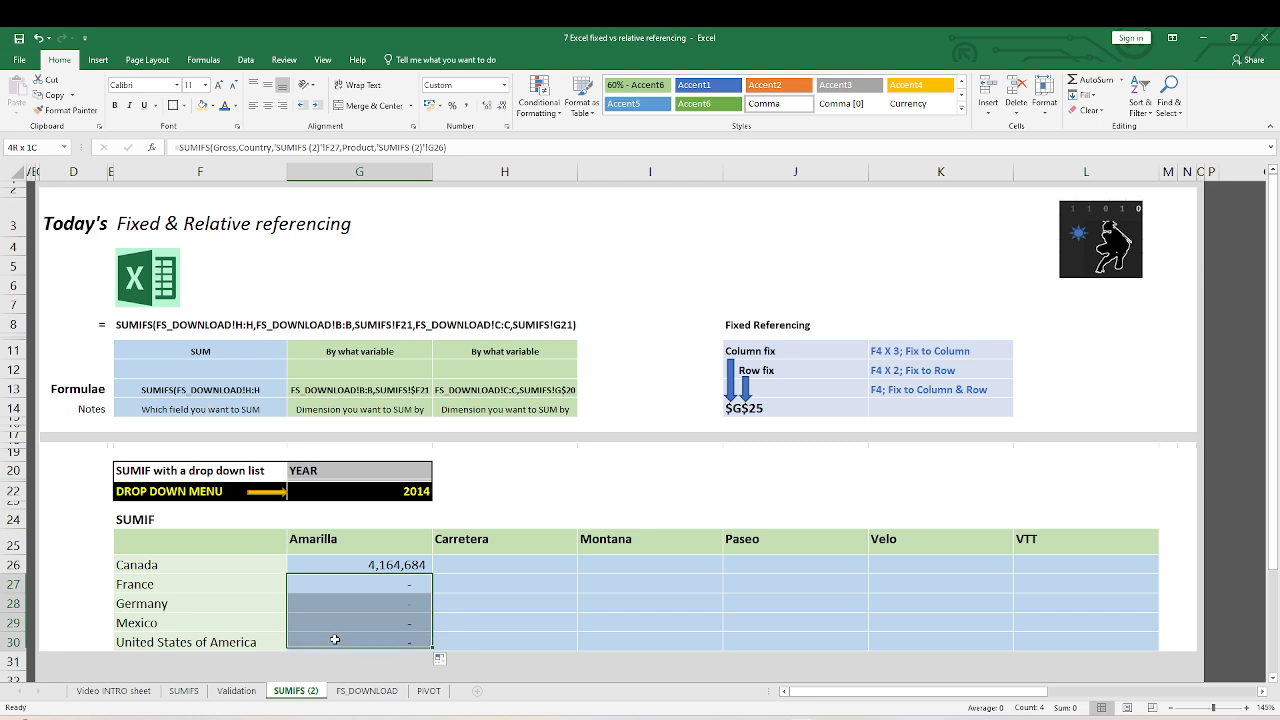
left_click(338, 566)
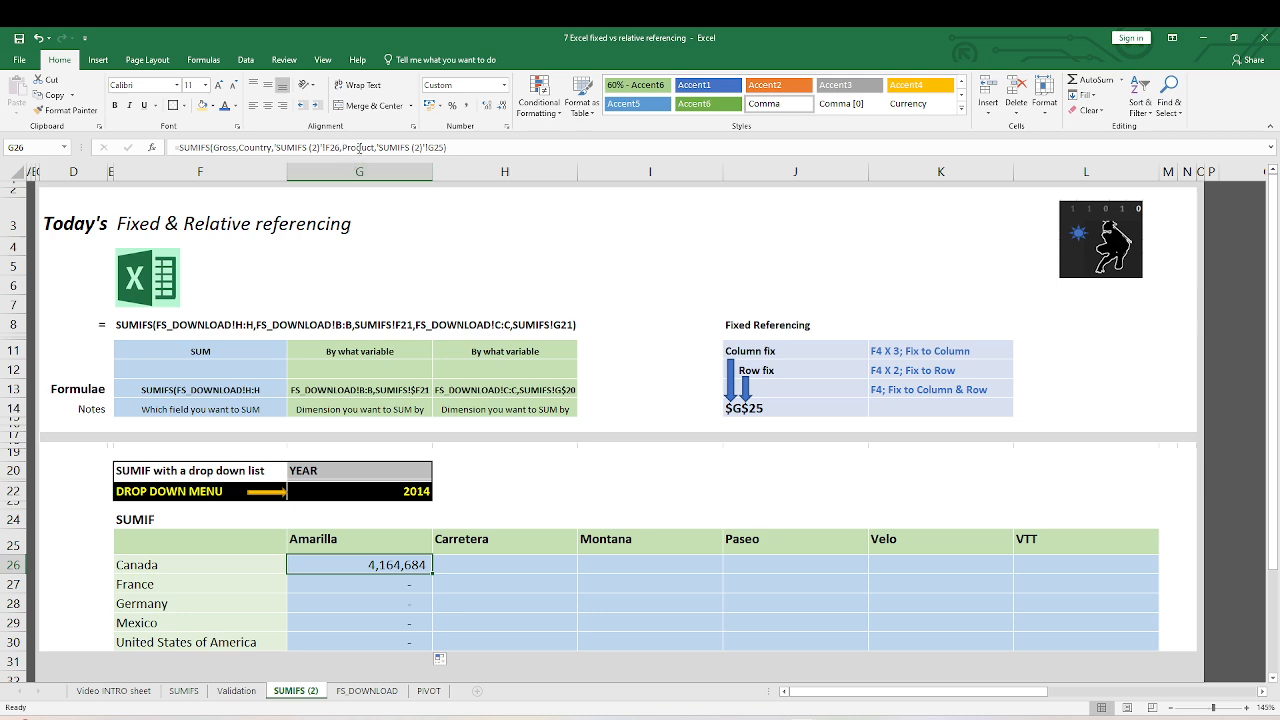
left_click(402, 578)
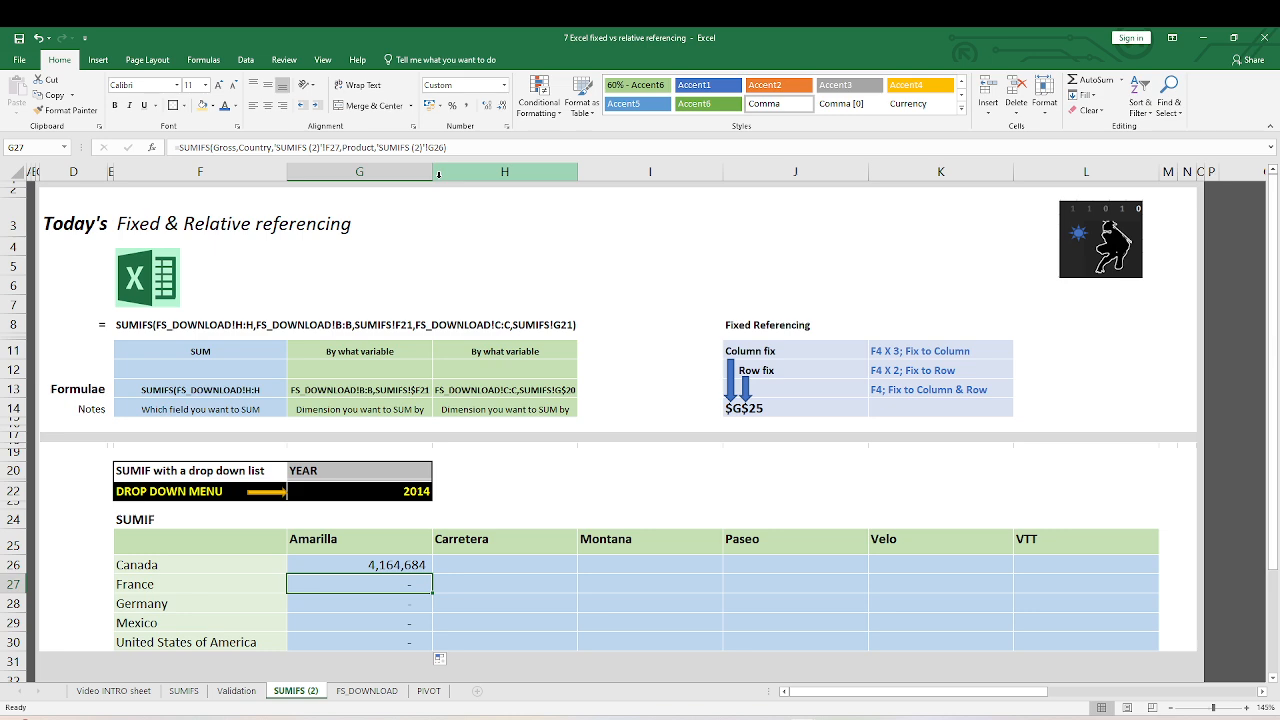
left_click(380, 601)
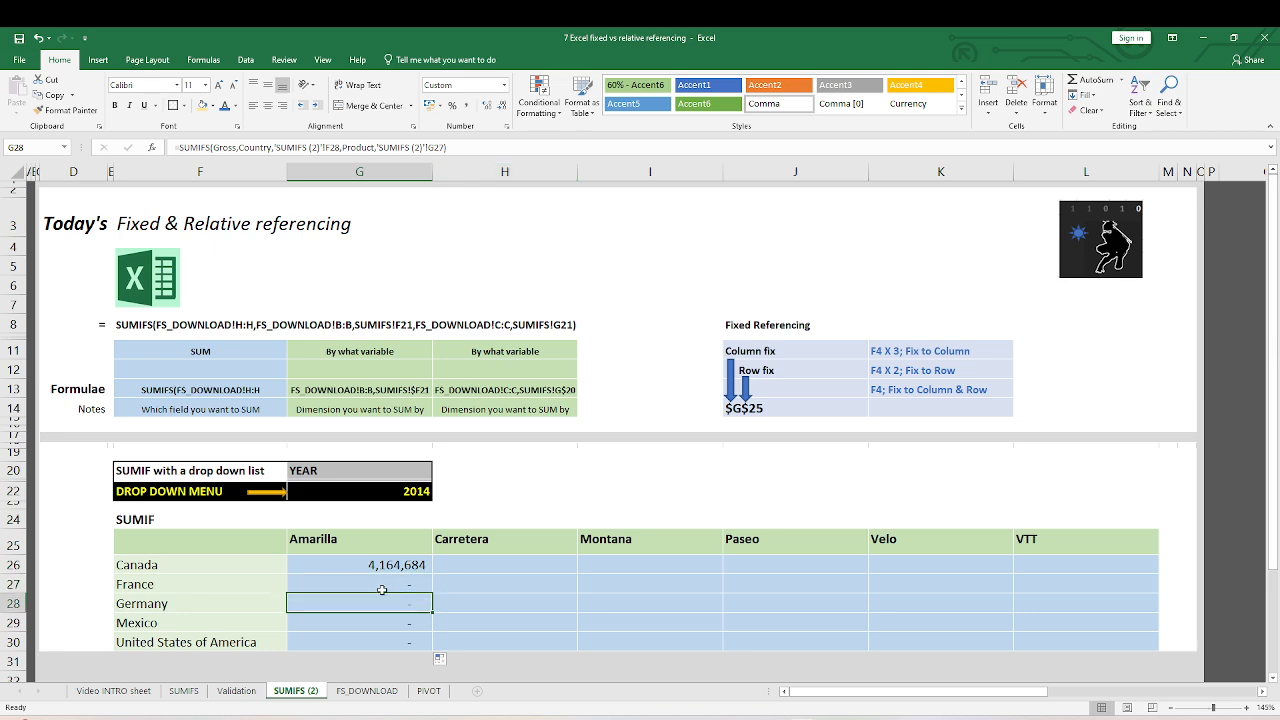
left_click(382, 587)
left_click(378, 564)
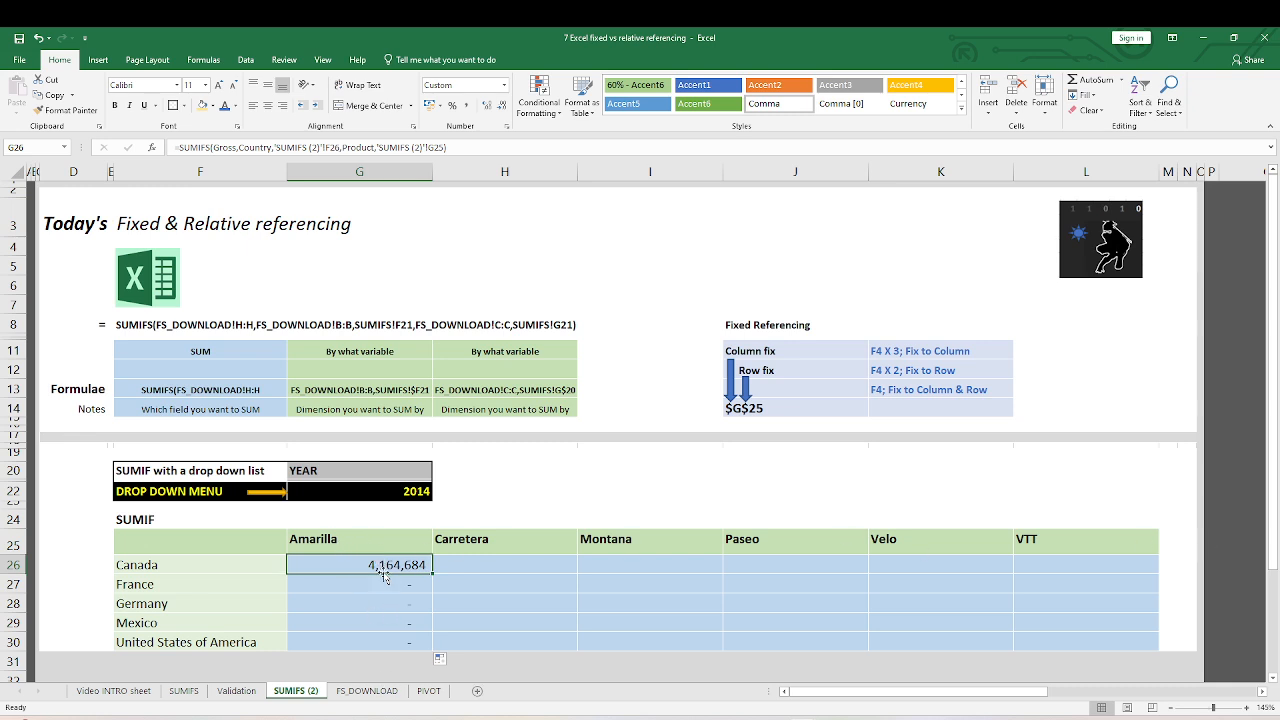
left_click(325, 588)
left_click(340, 567)
left_click(382, 586)
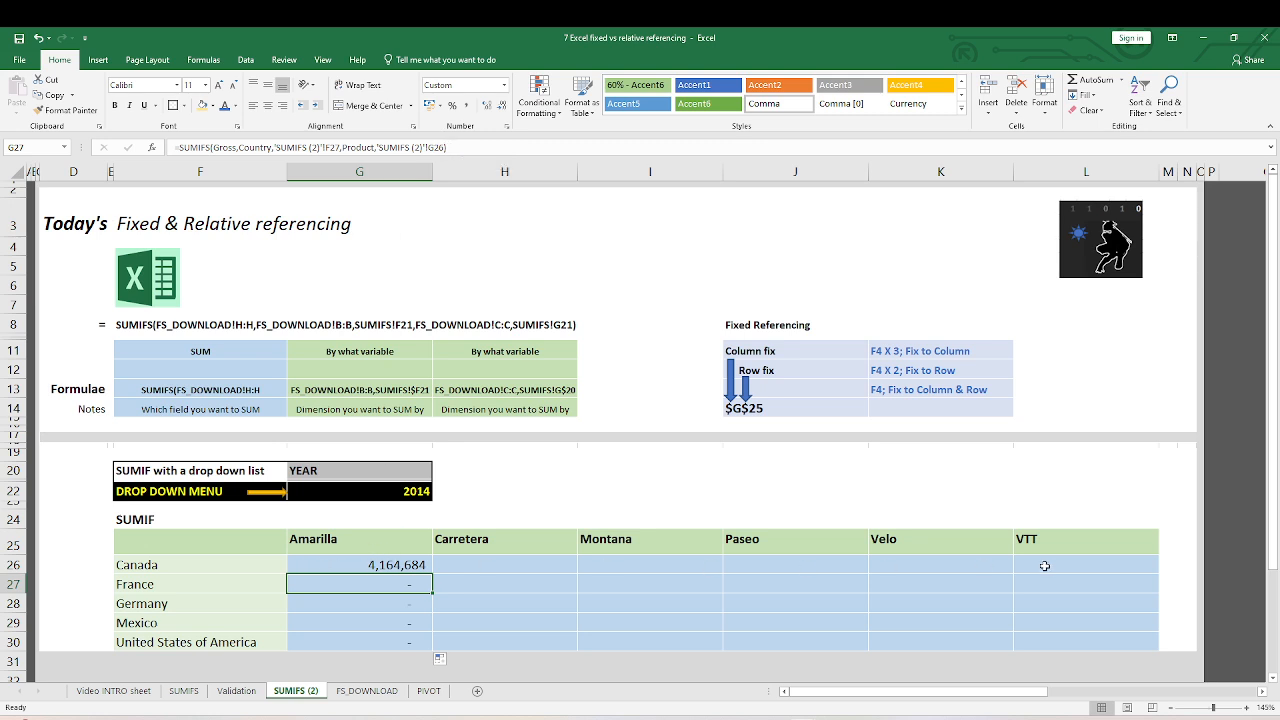
Step: Fix the row of the product reference in the G26 formula, making it G$25
left_click(369, 565)
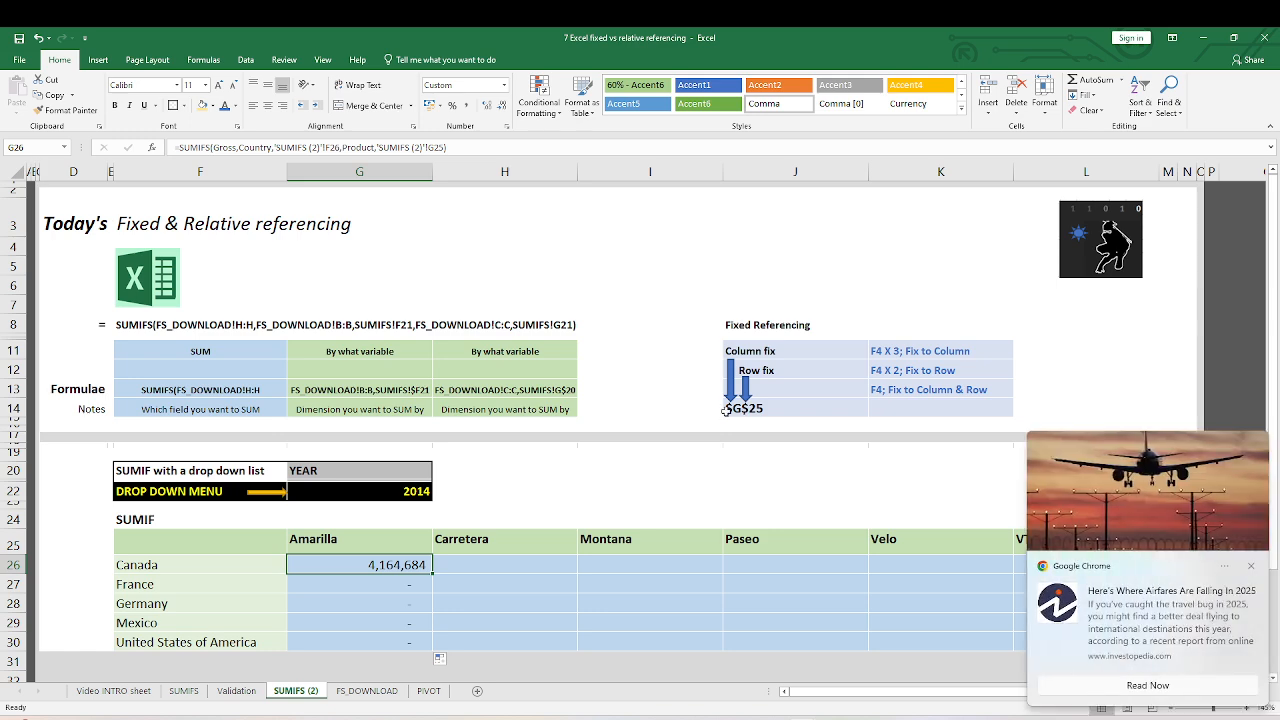
left_click(1250, 566)
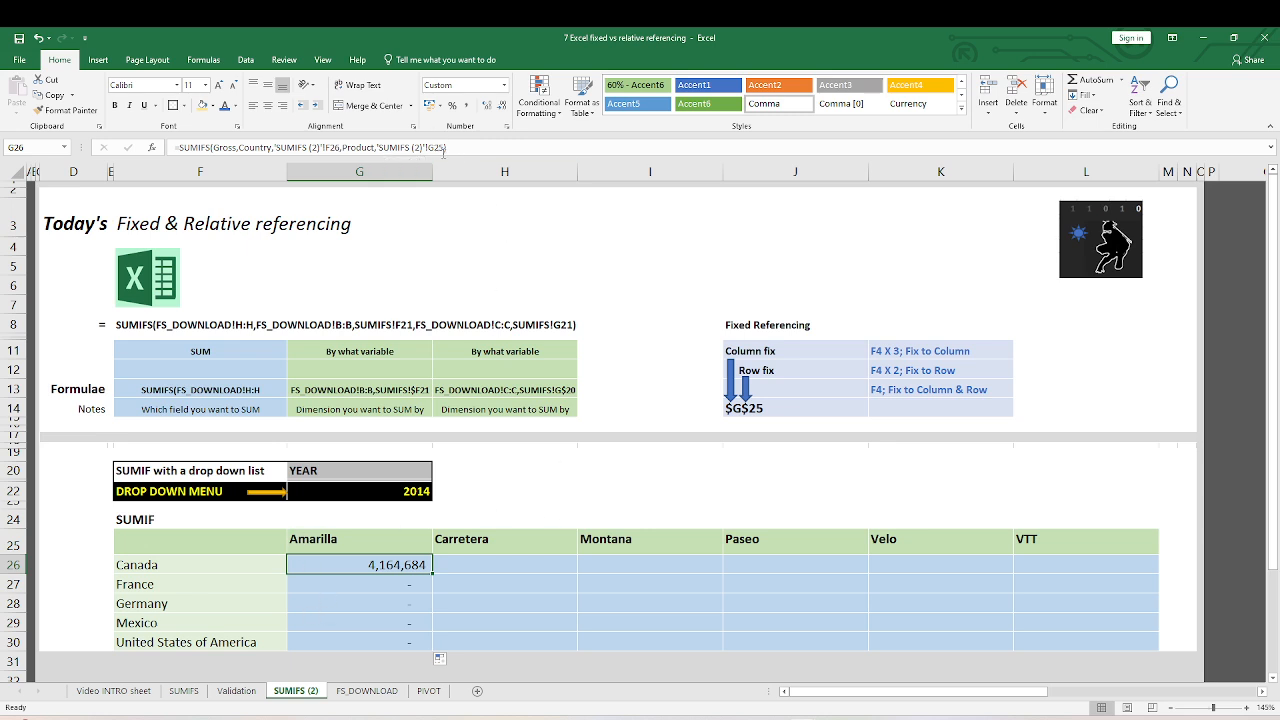
left_click(443, 150)
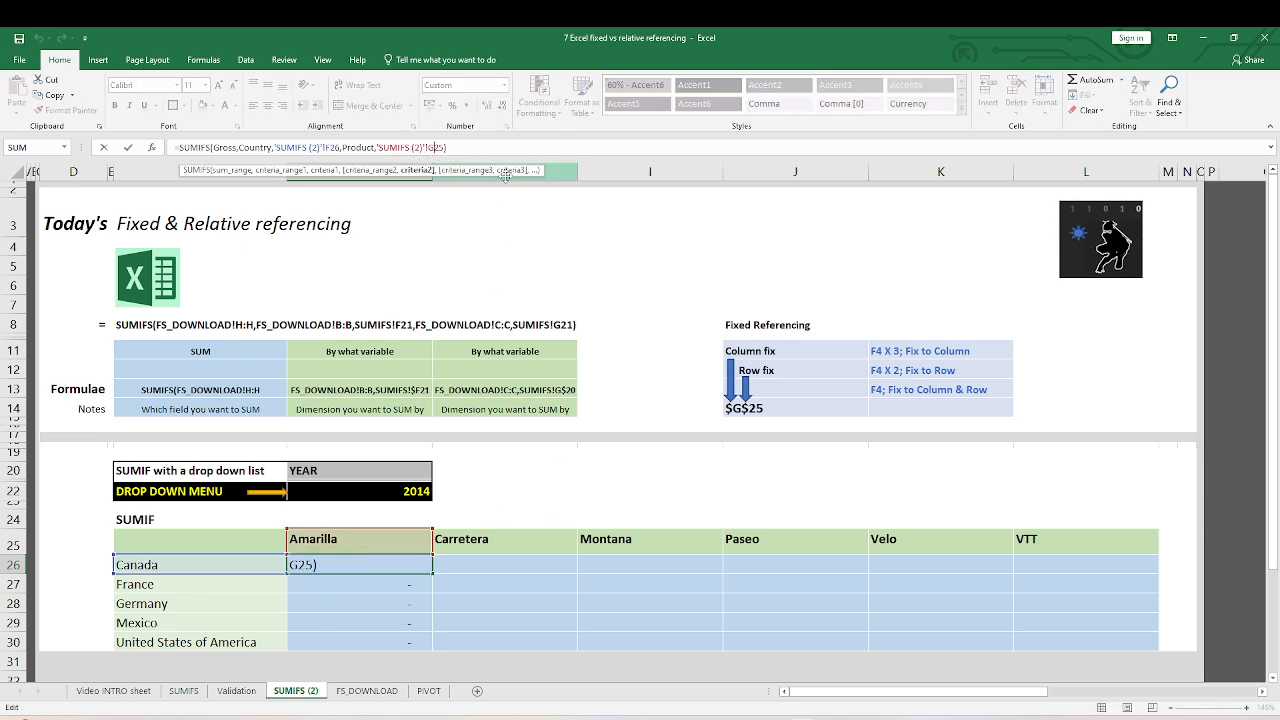
key("F4")
key("F4")
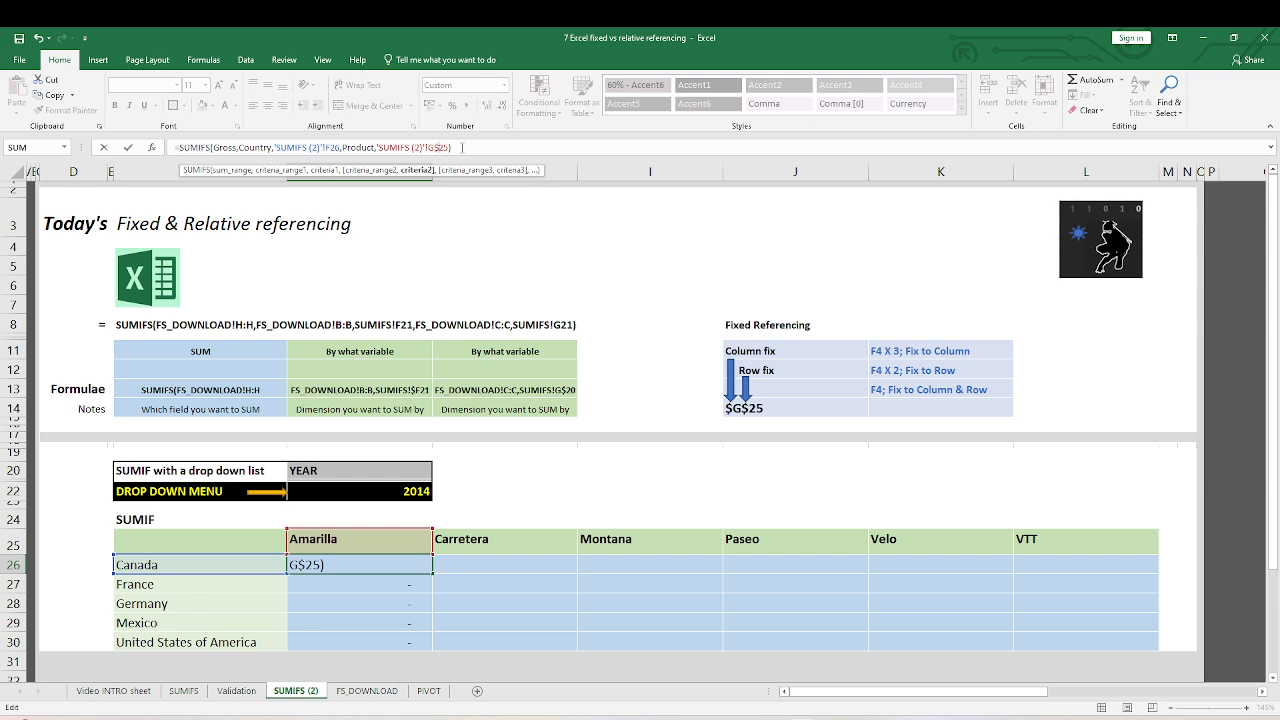
key("F4")
key("F4")
key("F4")
key("F4")
key("F4")
left_click(434, 147)
key("BackSpace")
key("F4")
key("F4")
key("Return")
key("Up")
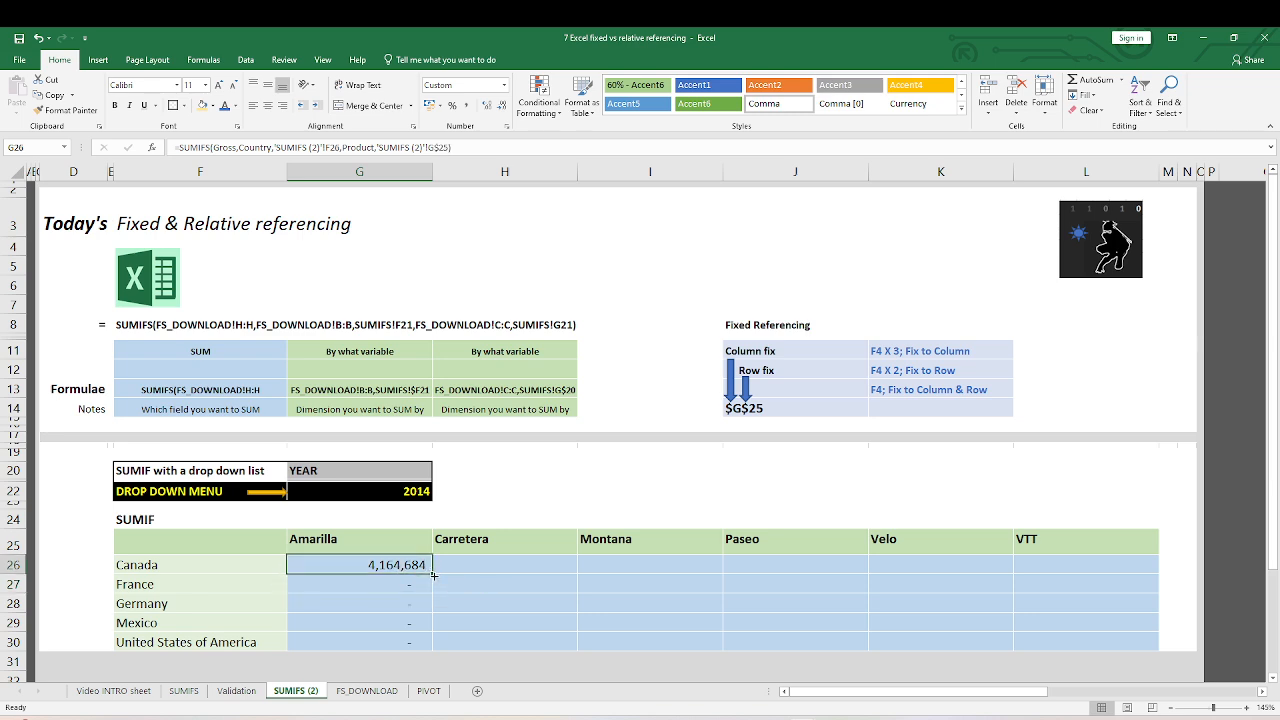
Step: Fill the G26 formula with the row-fixed product reference down the Amarilla column to G30
left_click_drag(433, 575, 436, 648)
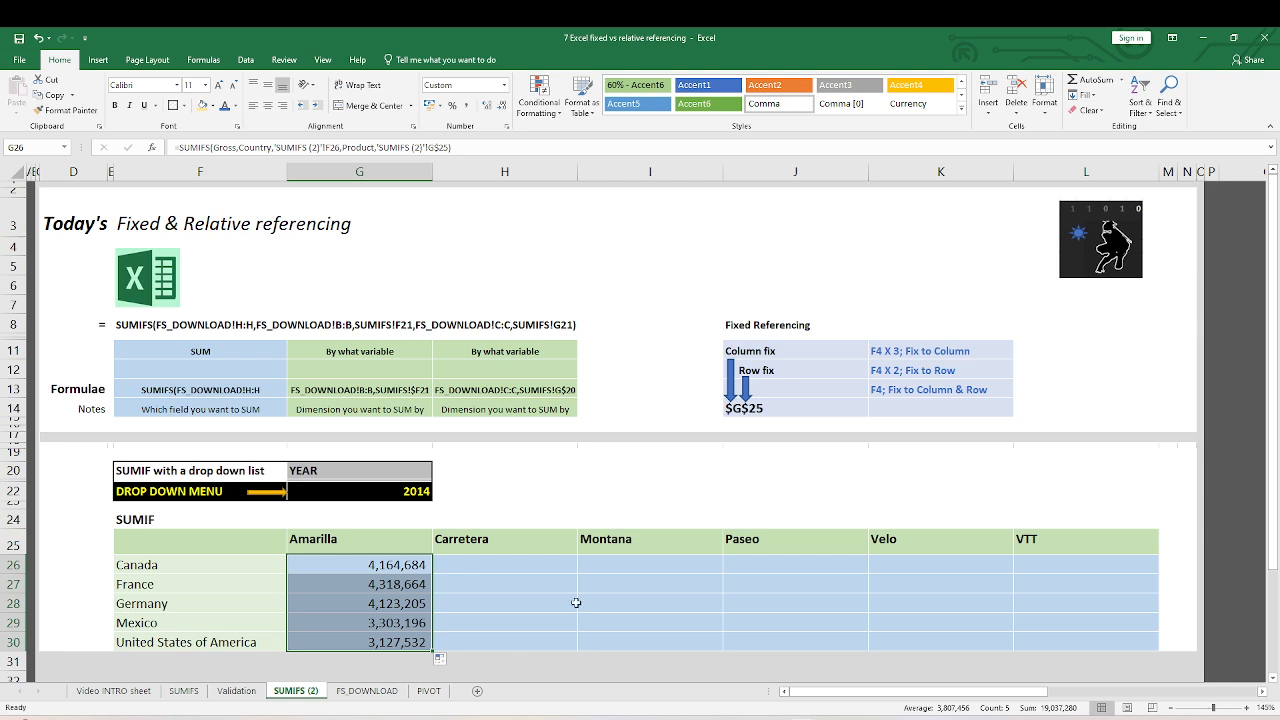
left_click(527, 566)
left_click(417, 581)
left_click(416, 564)
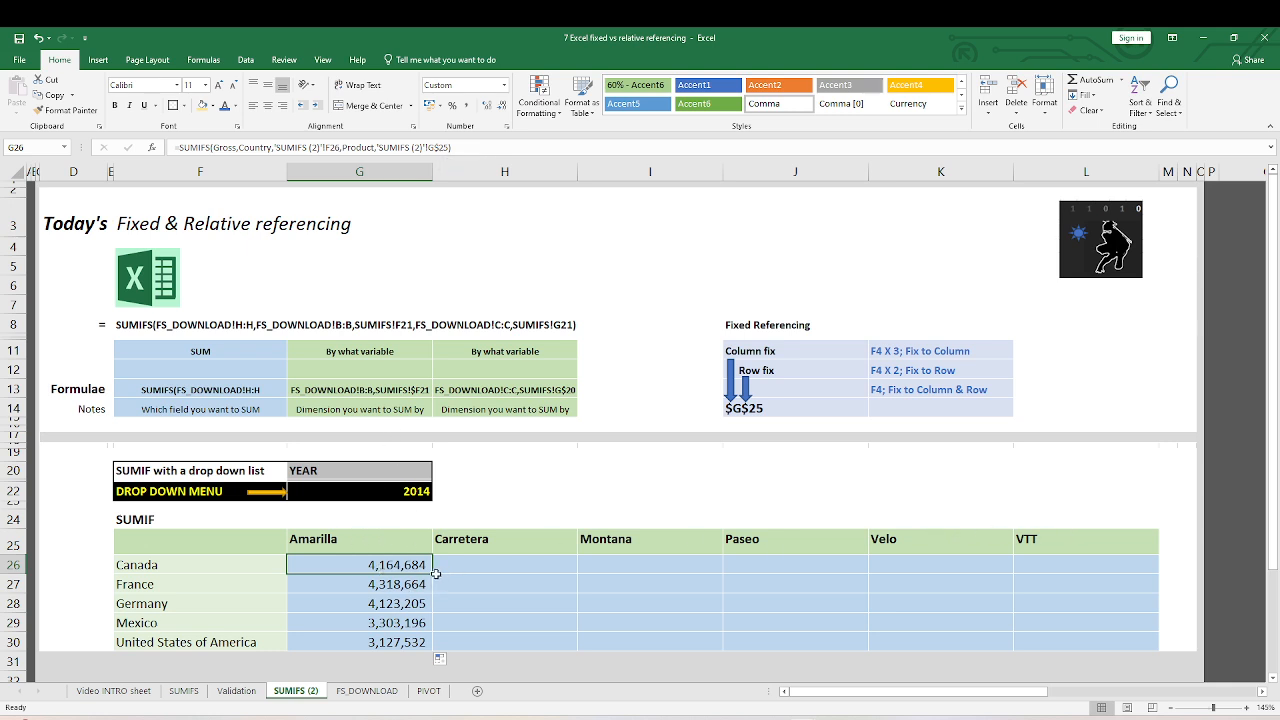
left_click_drag(433, 574, 430, 645)
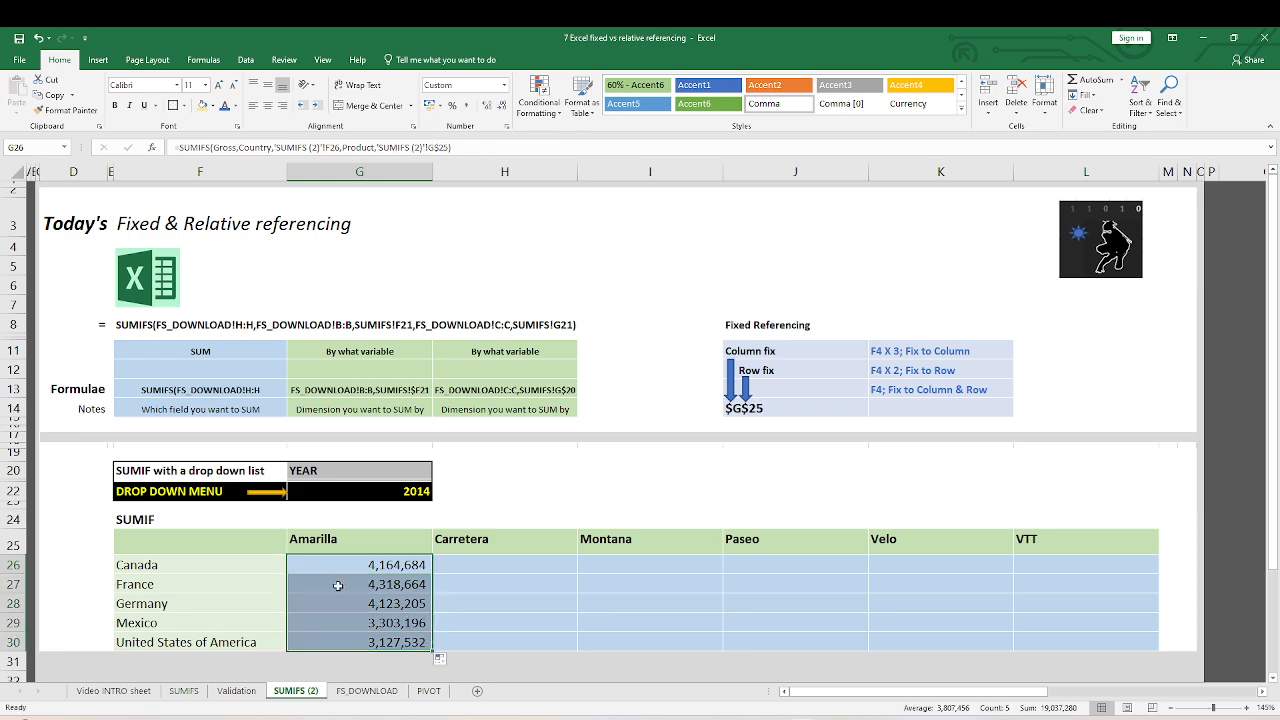
Step: Check the Amarilla formulas in G26:G28 against the product heading in G25 and the country labels in F26:F30
left_click(363, 544)
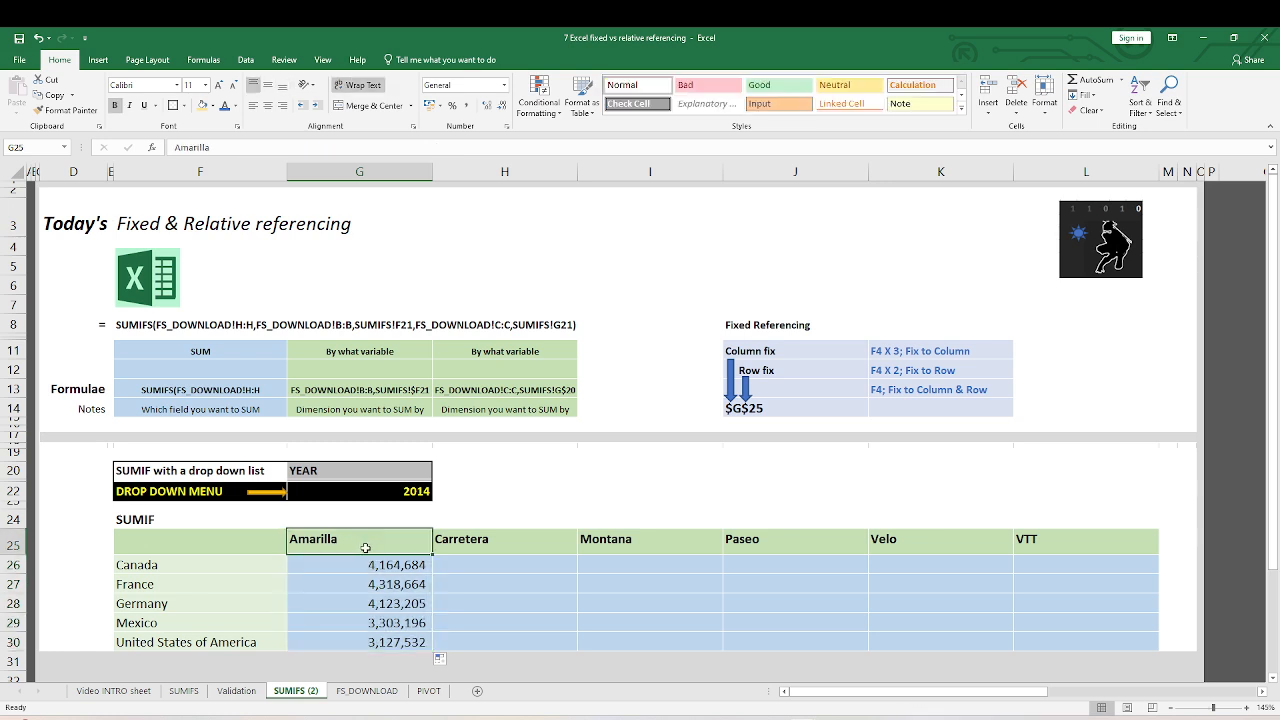
left_click(339, 568)
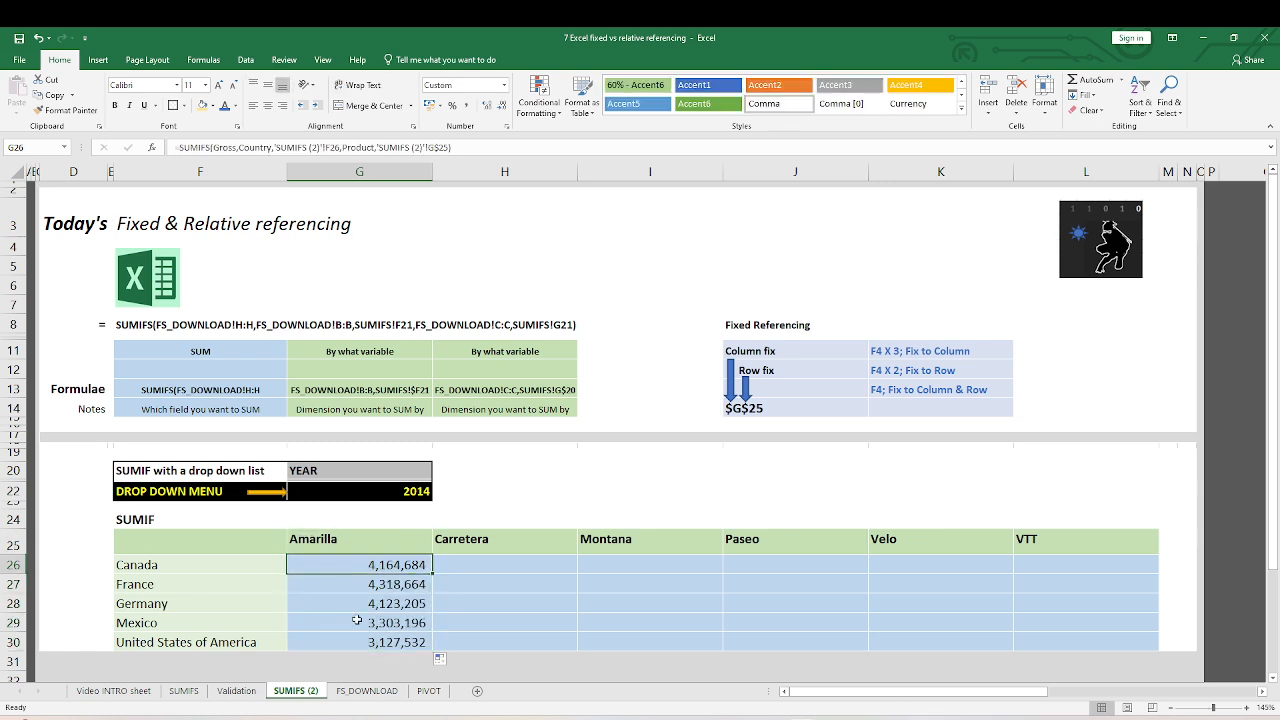
left_click_drag(184, 569, 199, 640)
left_click_drag(374, 566, 367, 641)
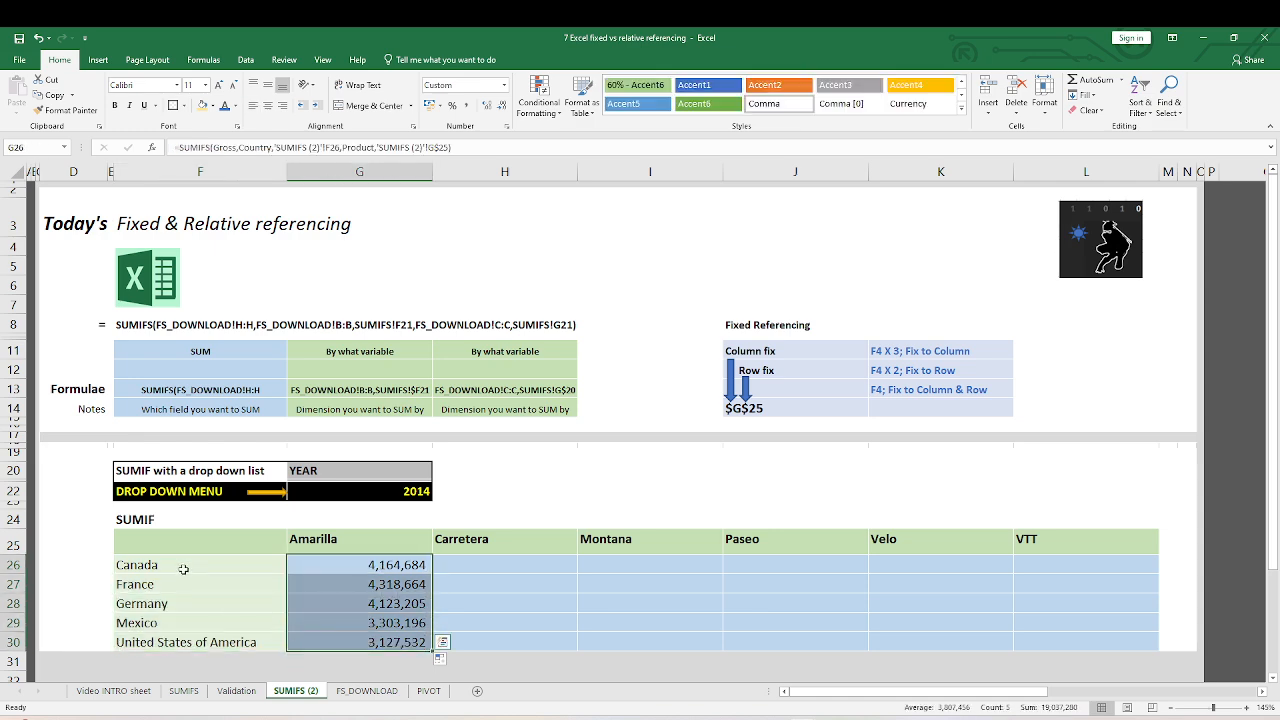
left_click_drag(184, 566, 192, 640)
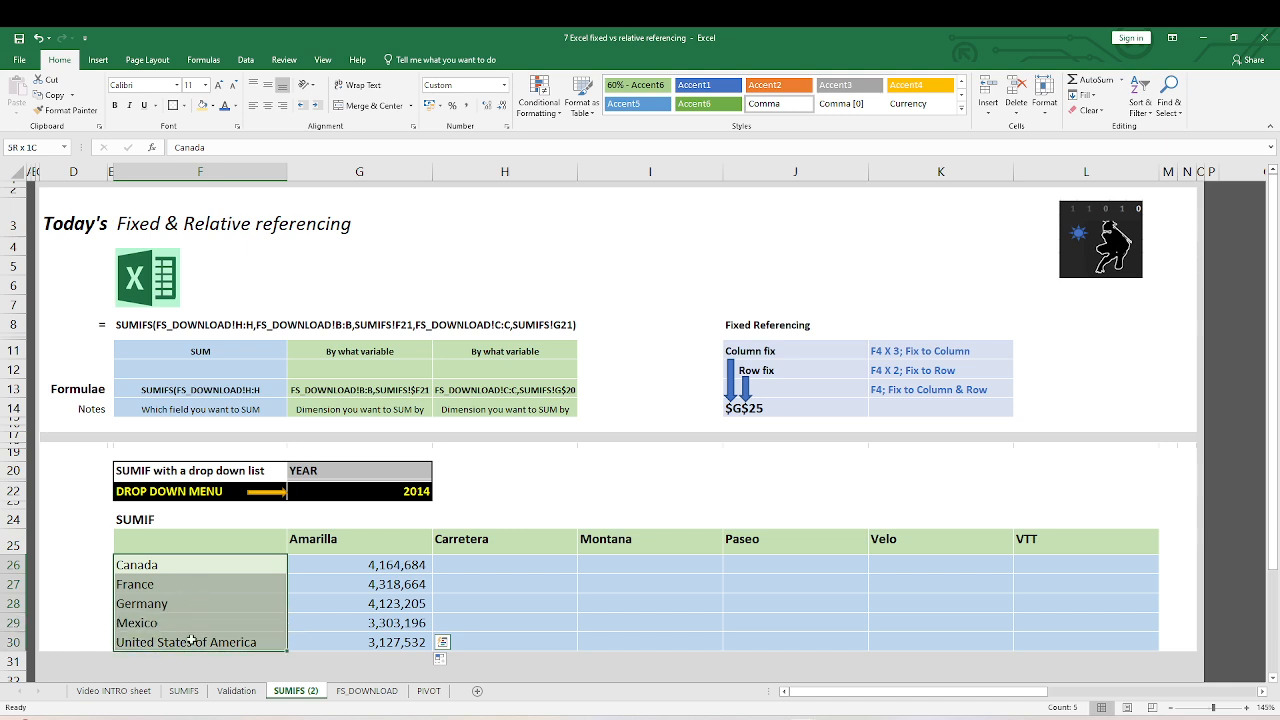
left_click(328, 566)
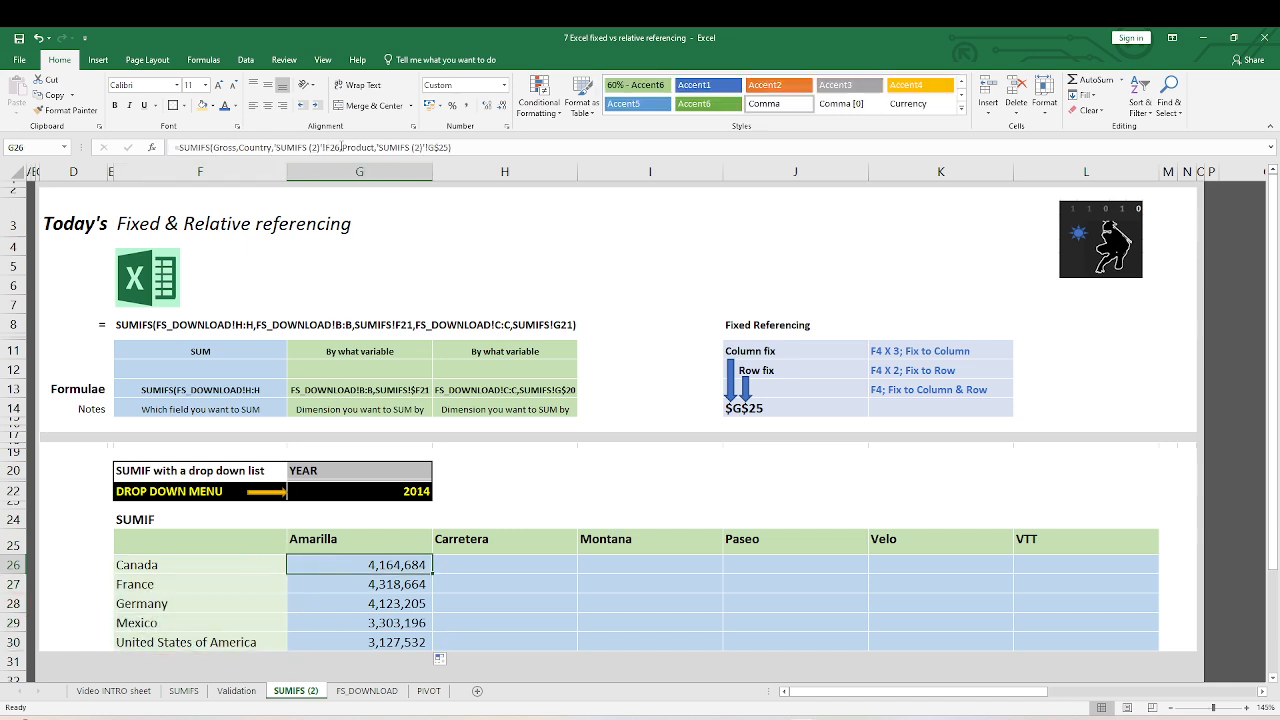
key("Down")
key("Down")
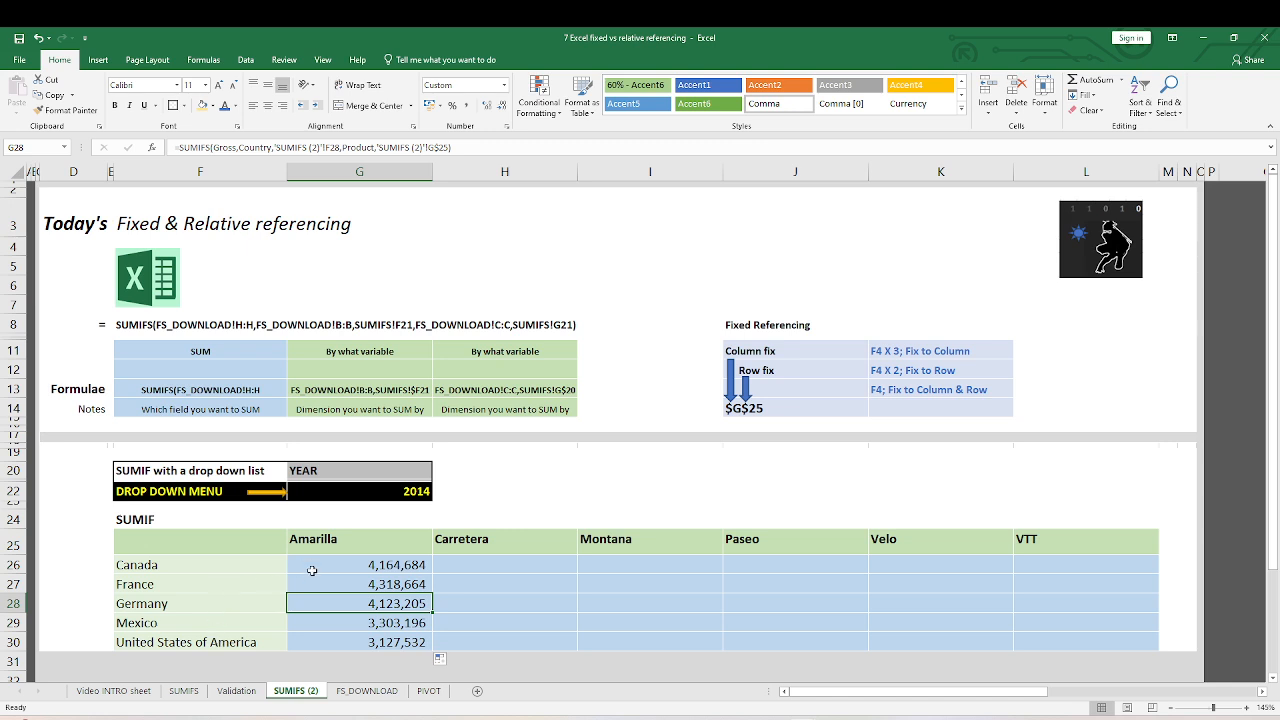
key("Up")
key("Up")
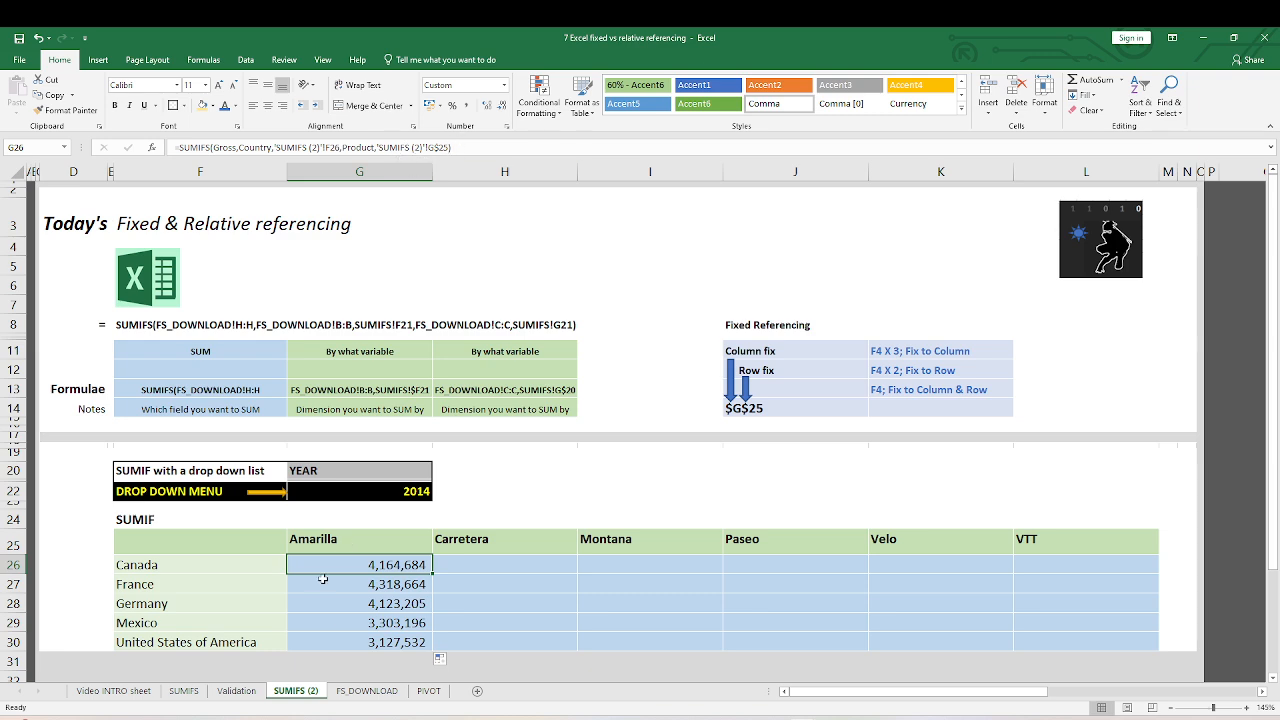
Step: Fill the G26 formula across to H26 under Carretera and compare the country and product references in both formulas
left_click(340, 615)
left_click(367, 565)
left_click_drag(434, 574, 570, 572)
left_click(471, 620)
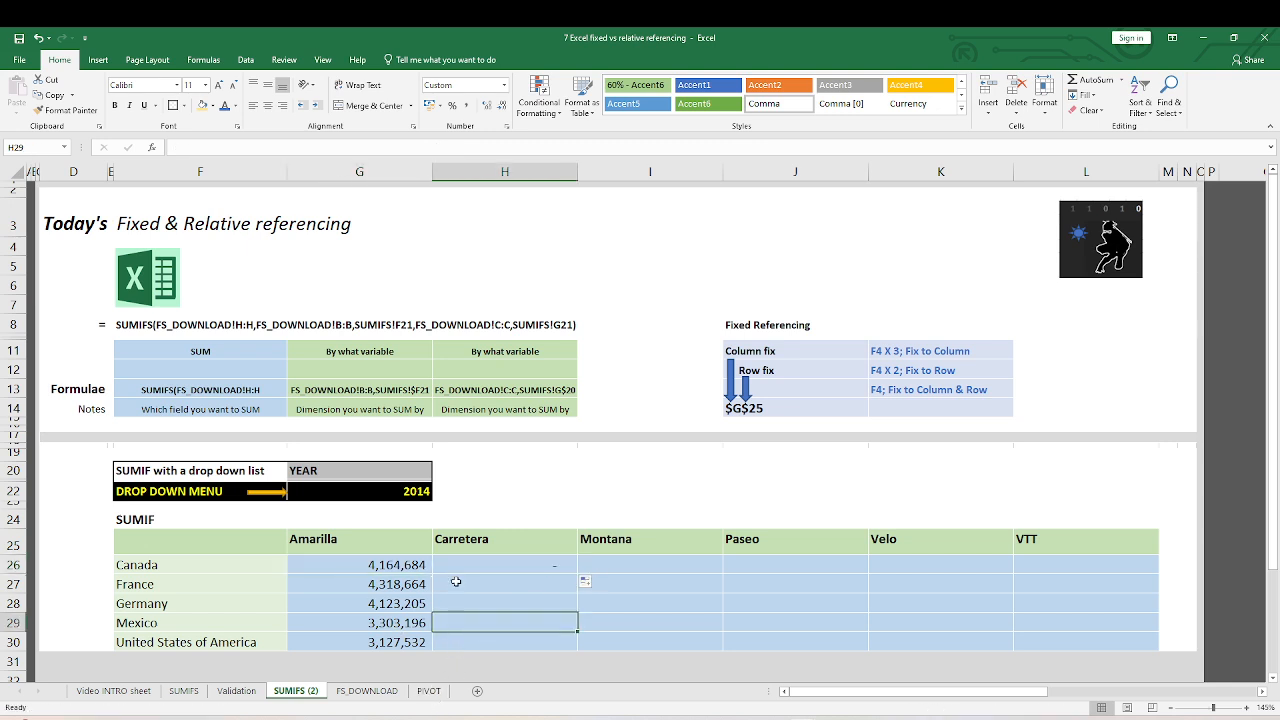
left_click(458, 565)
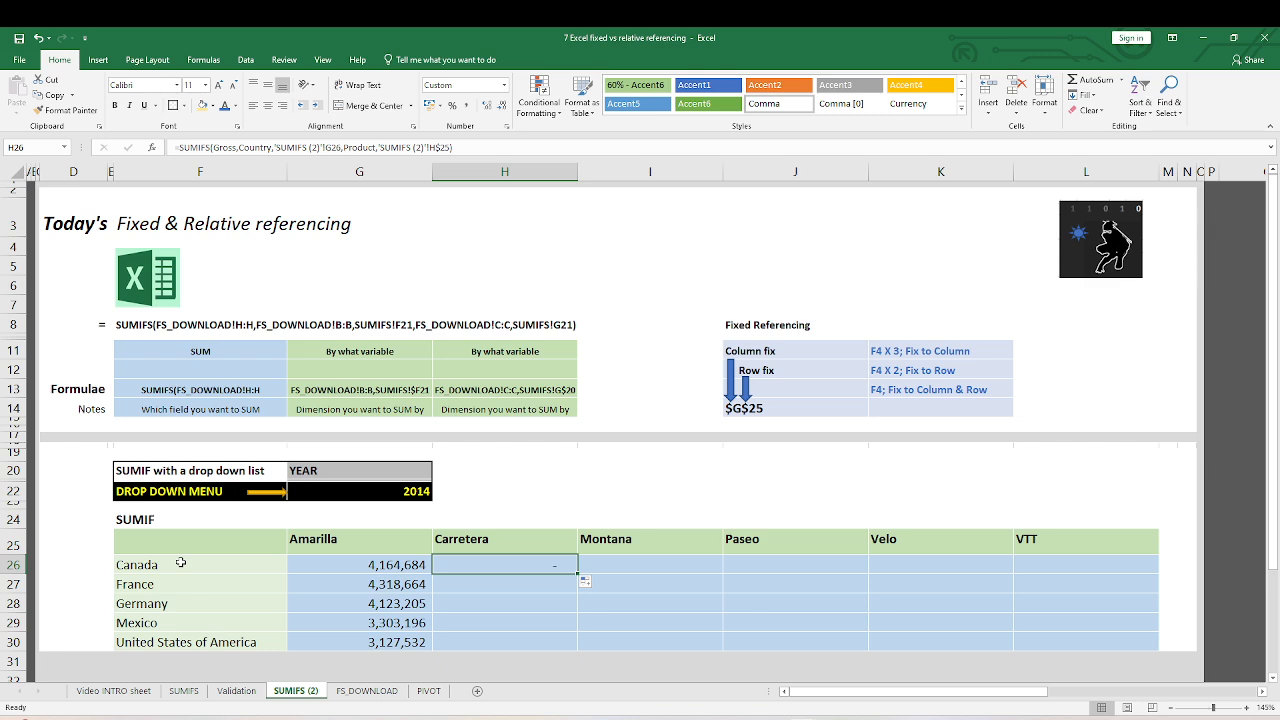
left_click(345, 562)
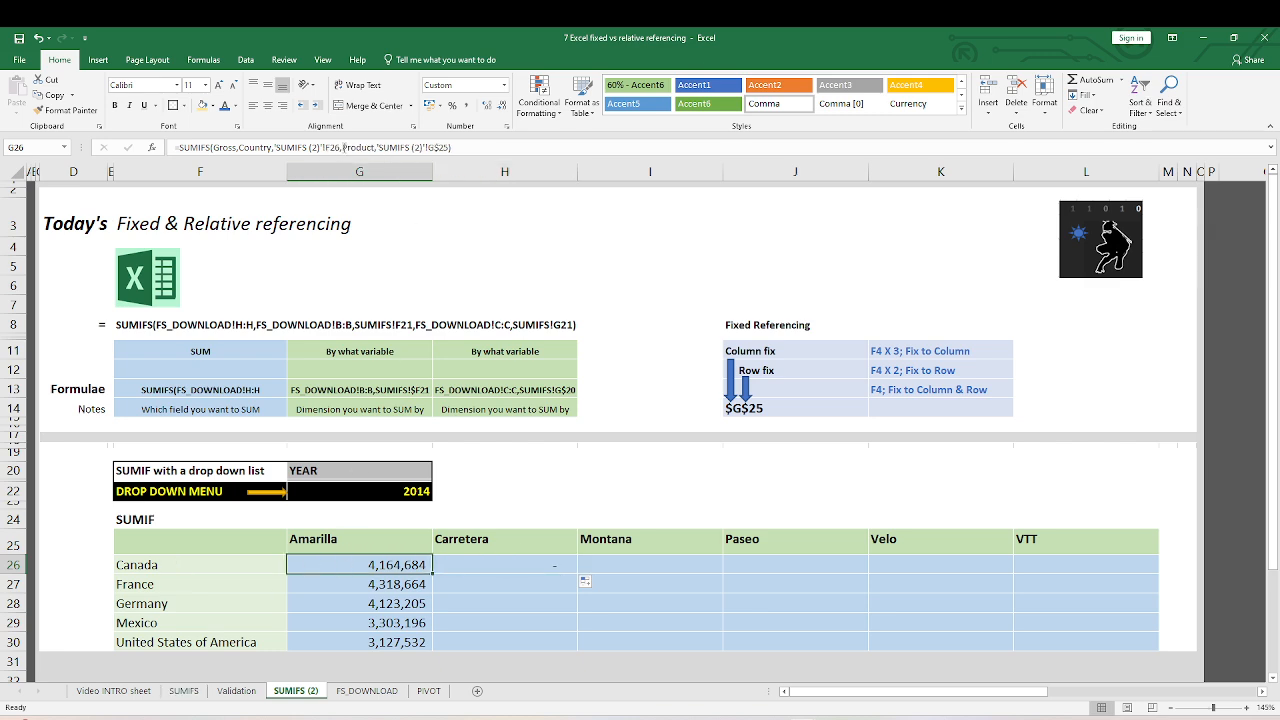
left_click_drag(430, 570, 495, 564)
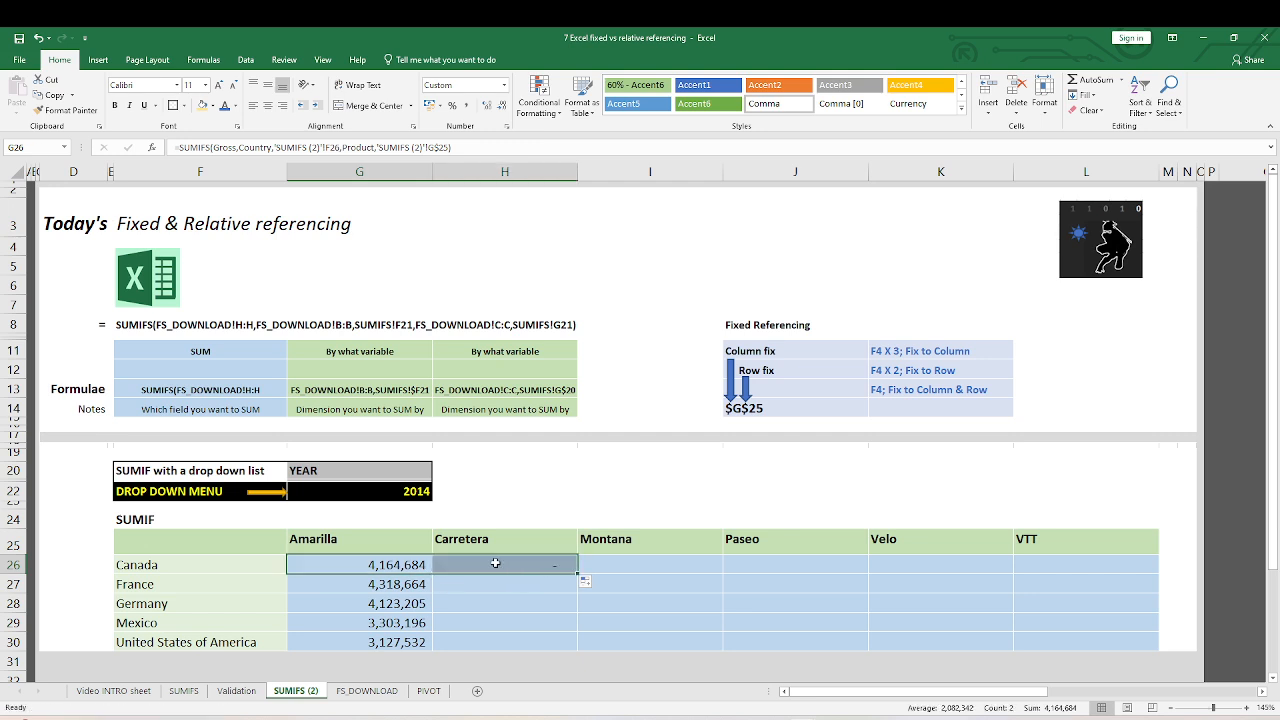
left_click(495, 564)
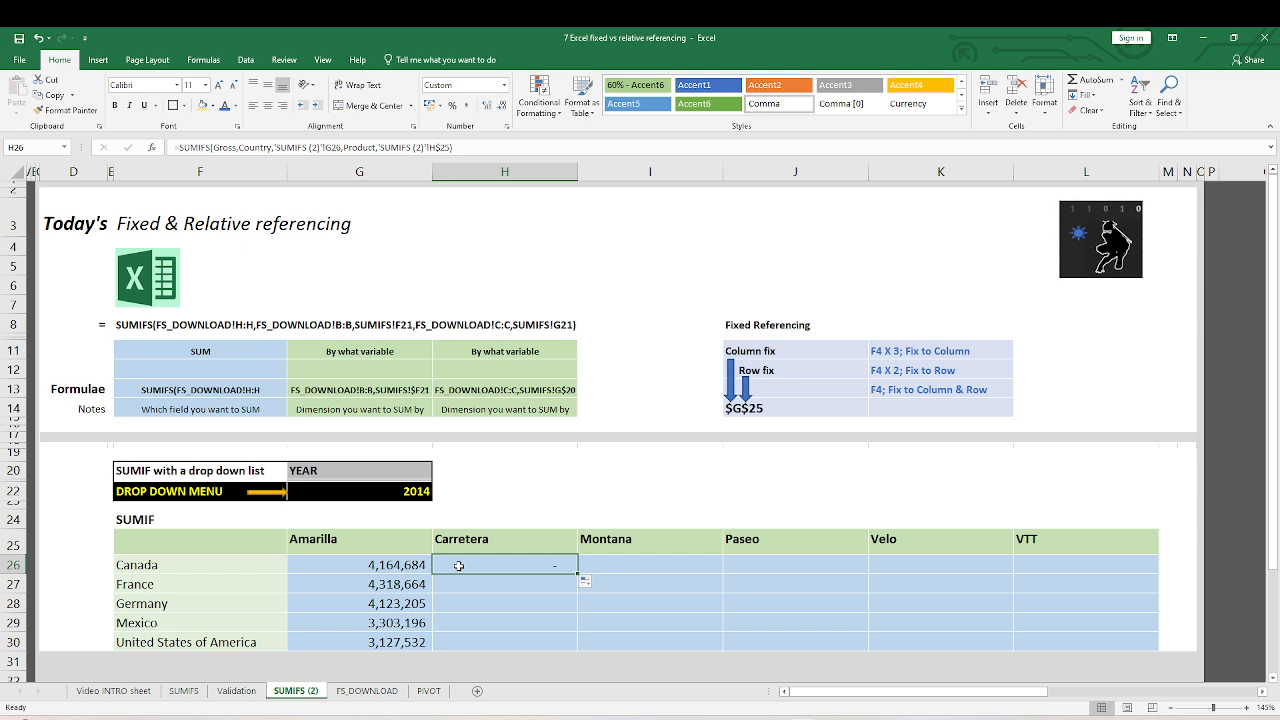
Step: Fix the column of the country reference in the G26 formula, making it $F26
left_click(395, 565)
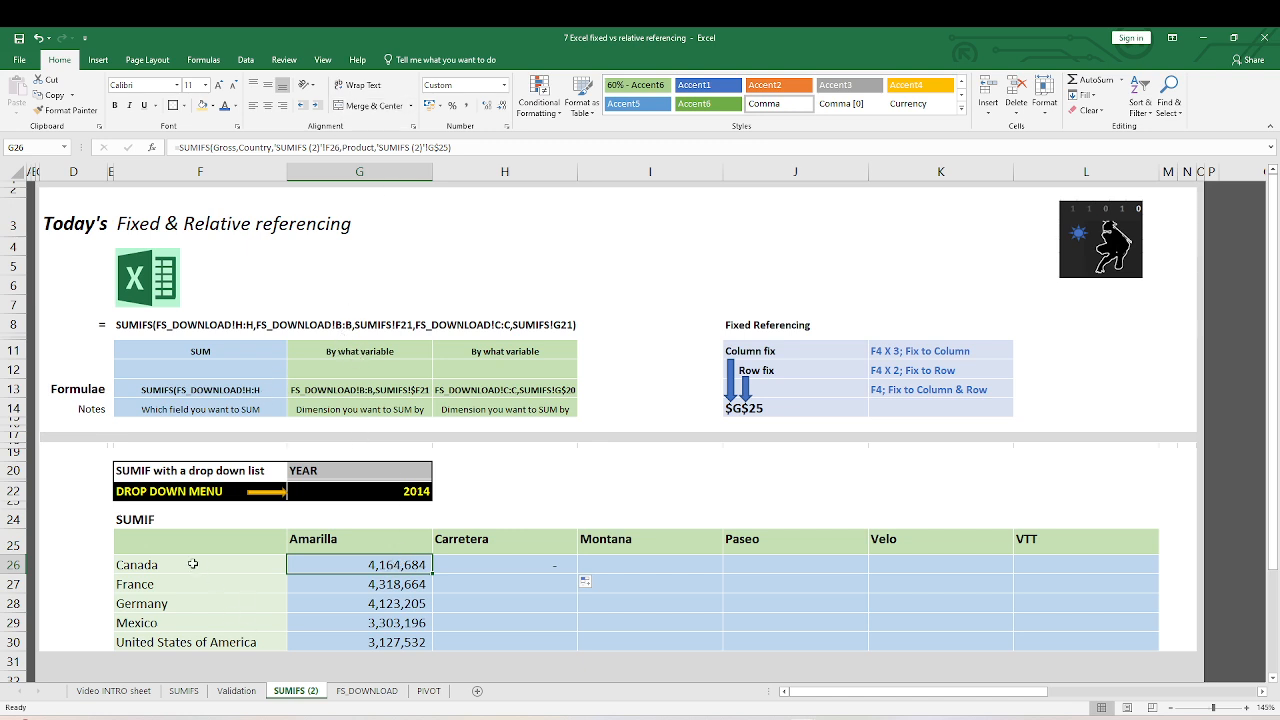
left_click(324, 147)
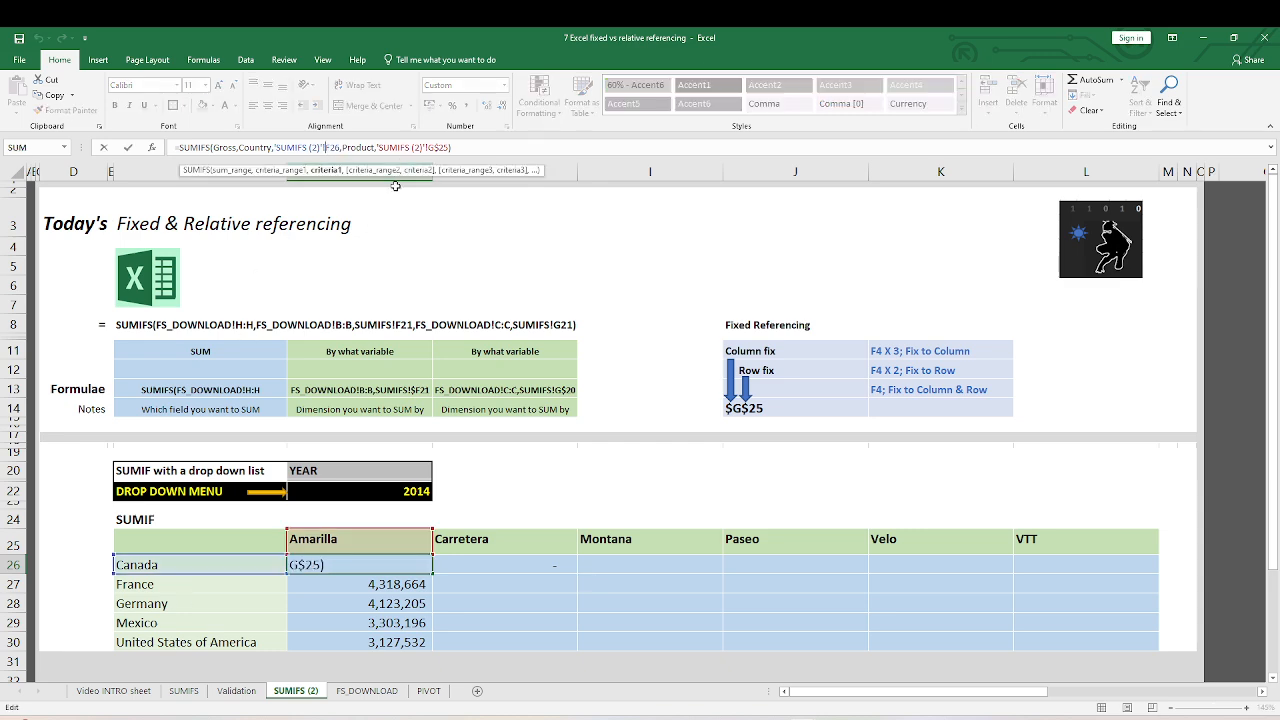
type("$")
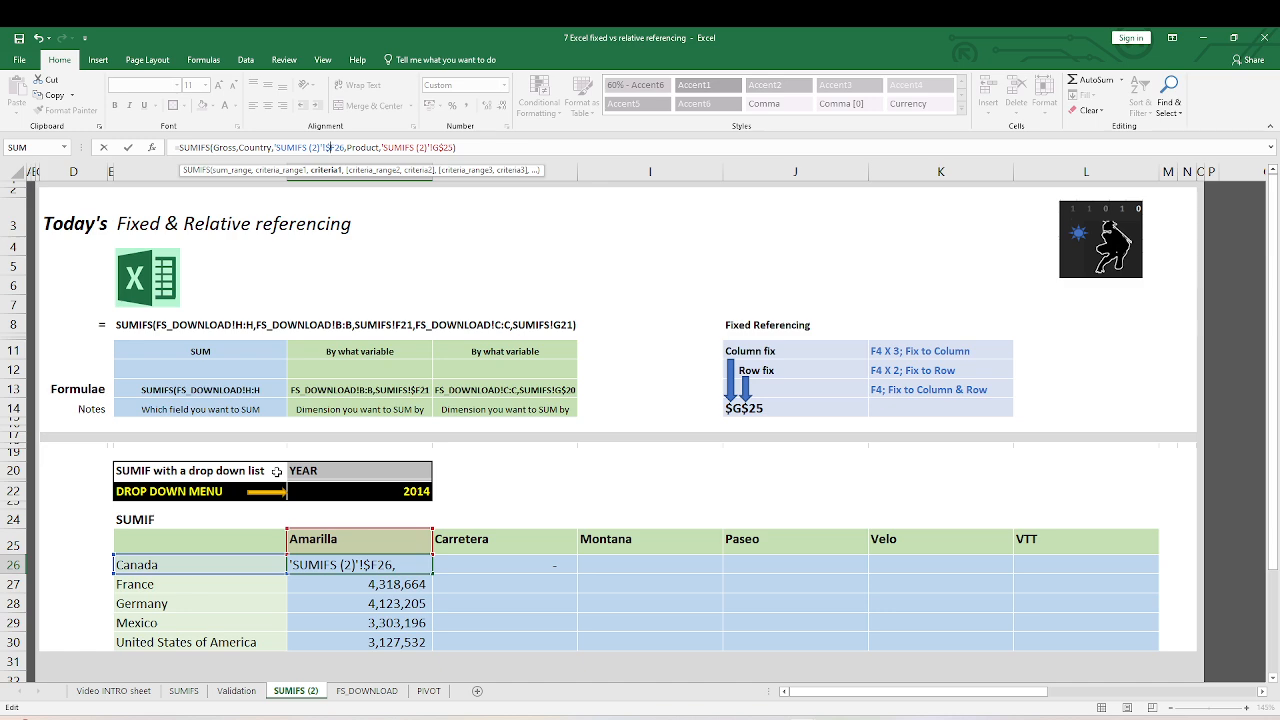
key("F4")
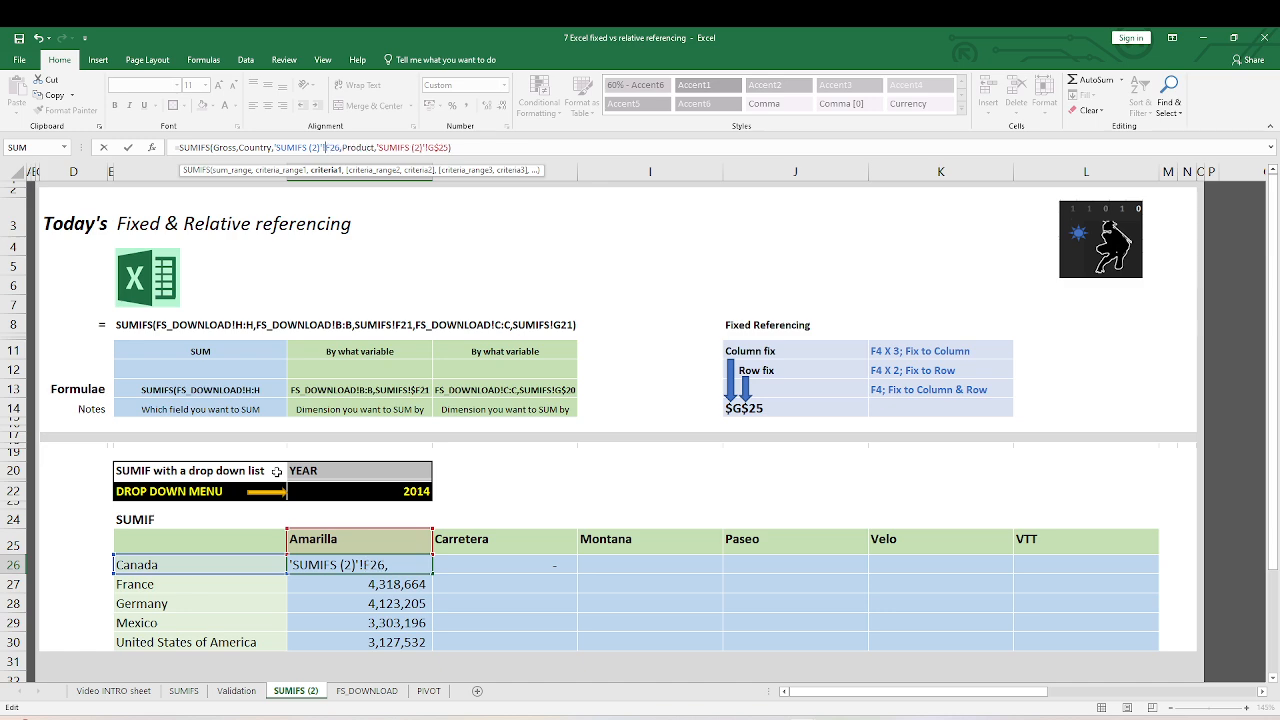
key("F4")
key("F4")
key("F4")
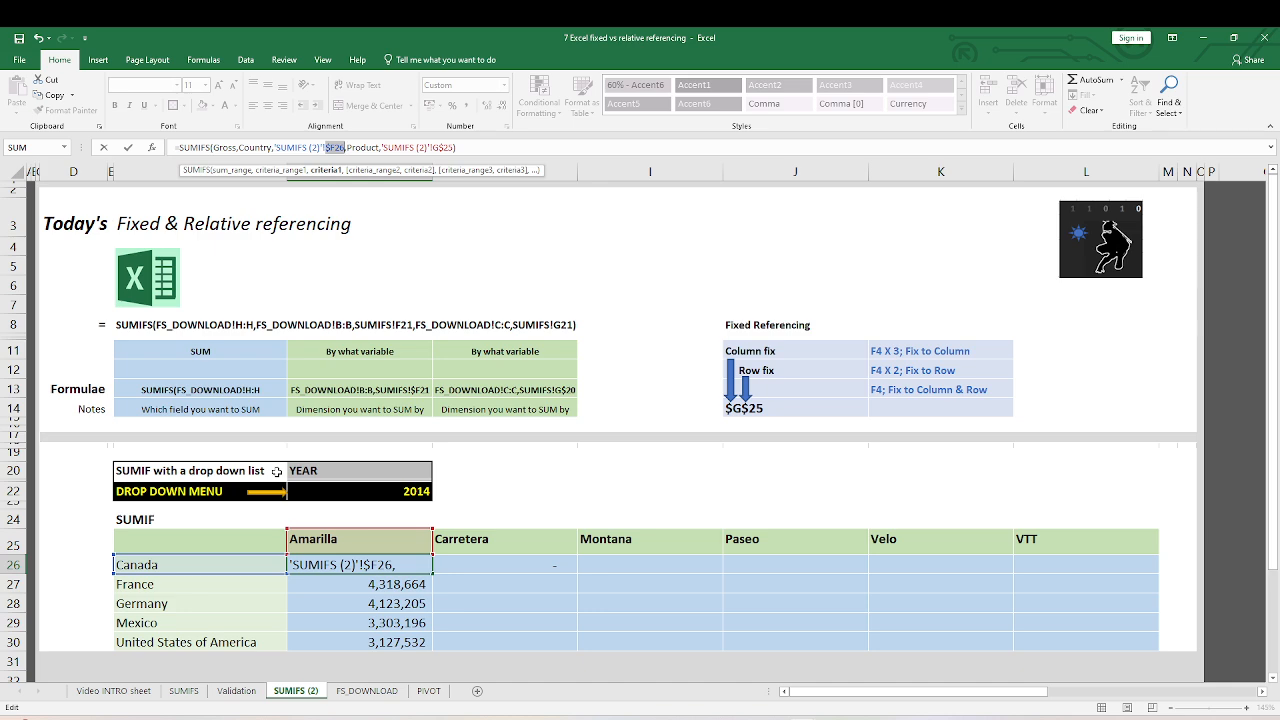
key("Return")
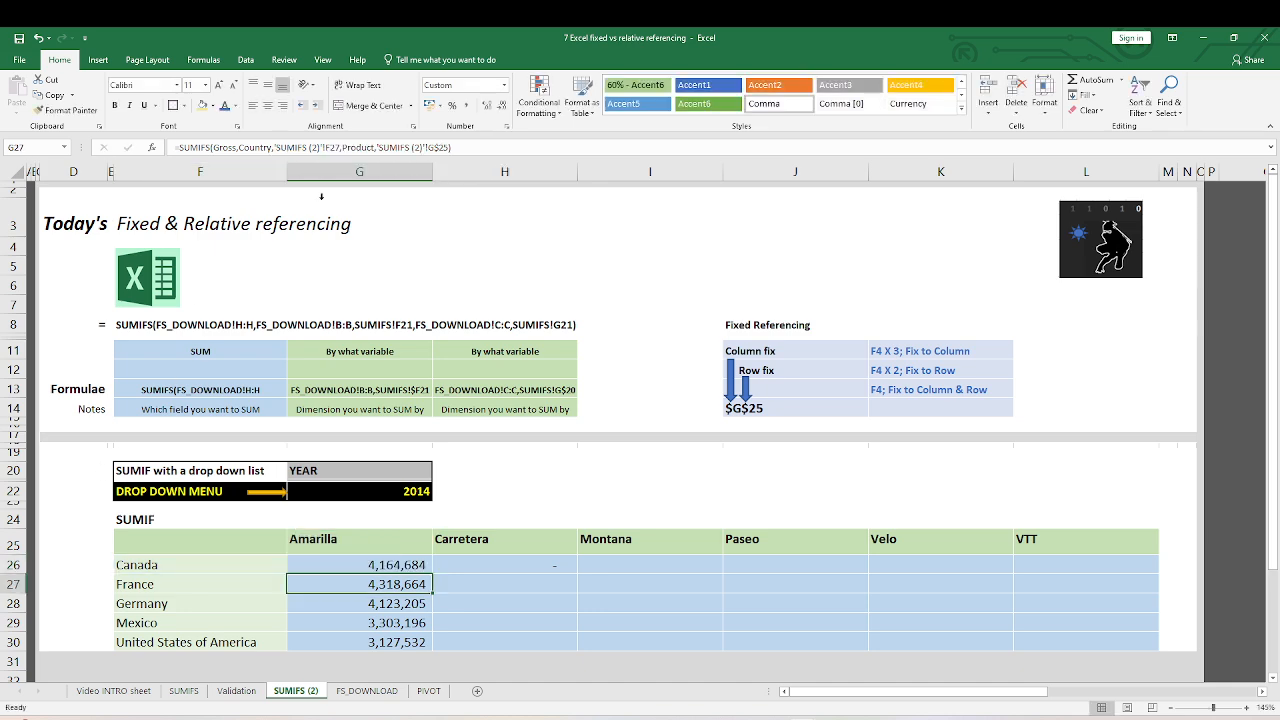
Step: Fill the G26 formula with the column-fixed country reference into the Carretera and Montana columns, H26:I30
left_click(400, 566)
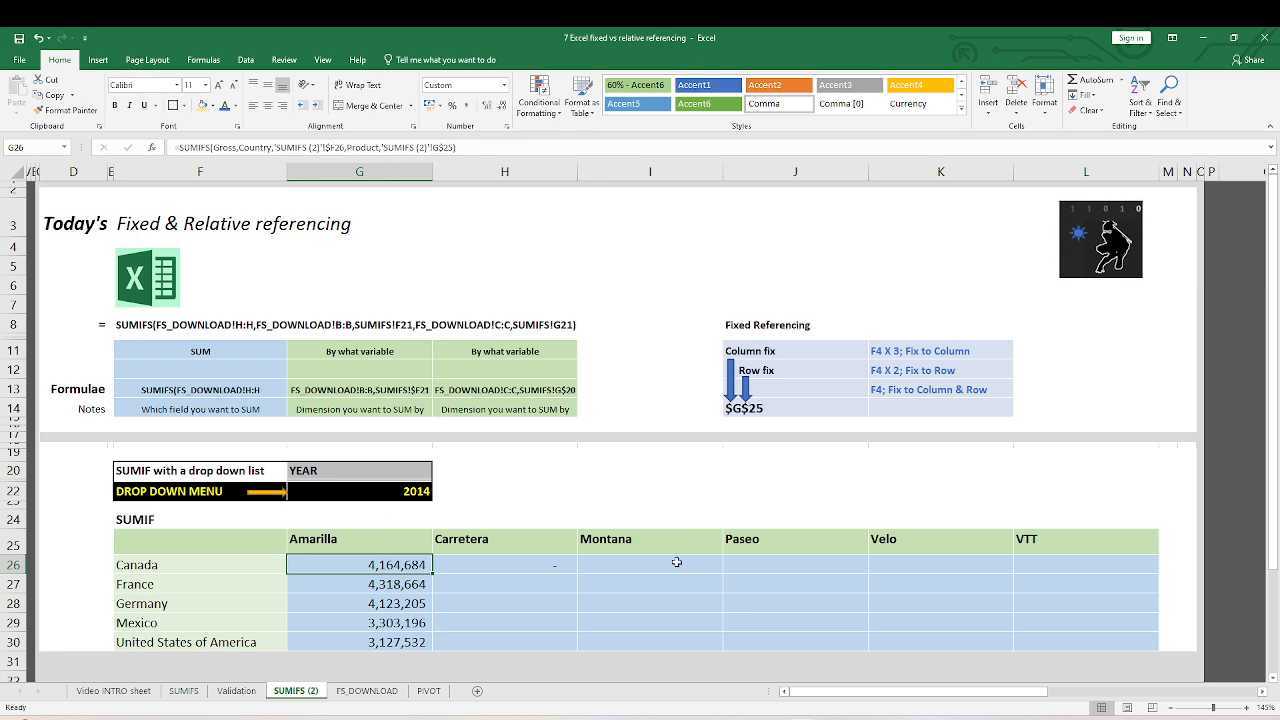
left_click_drag(433, 575, 690, 640)
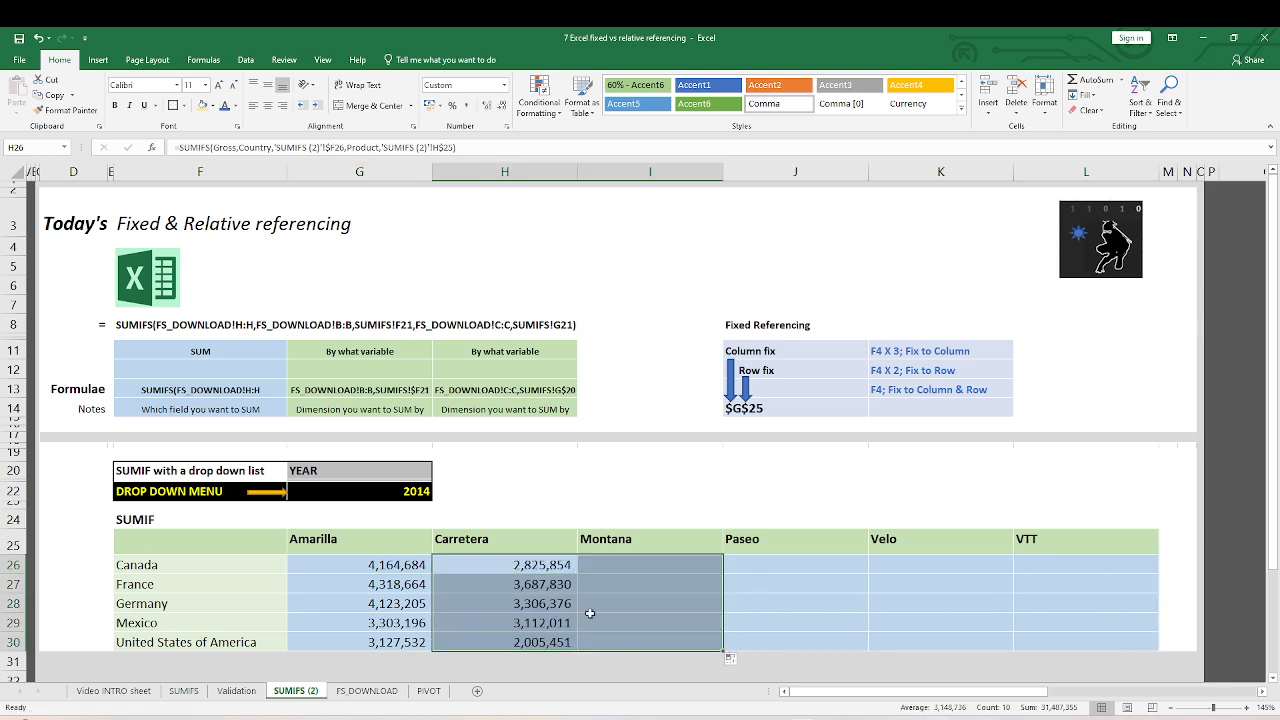
Step: Copy the Carretera formulas in H26:H30 to the VTT column and fill H26 across the table to L30
left_click_drag(556, 566, 556, 642)
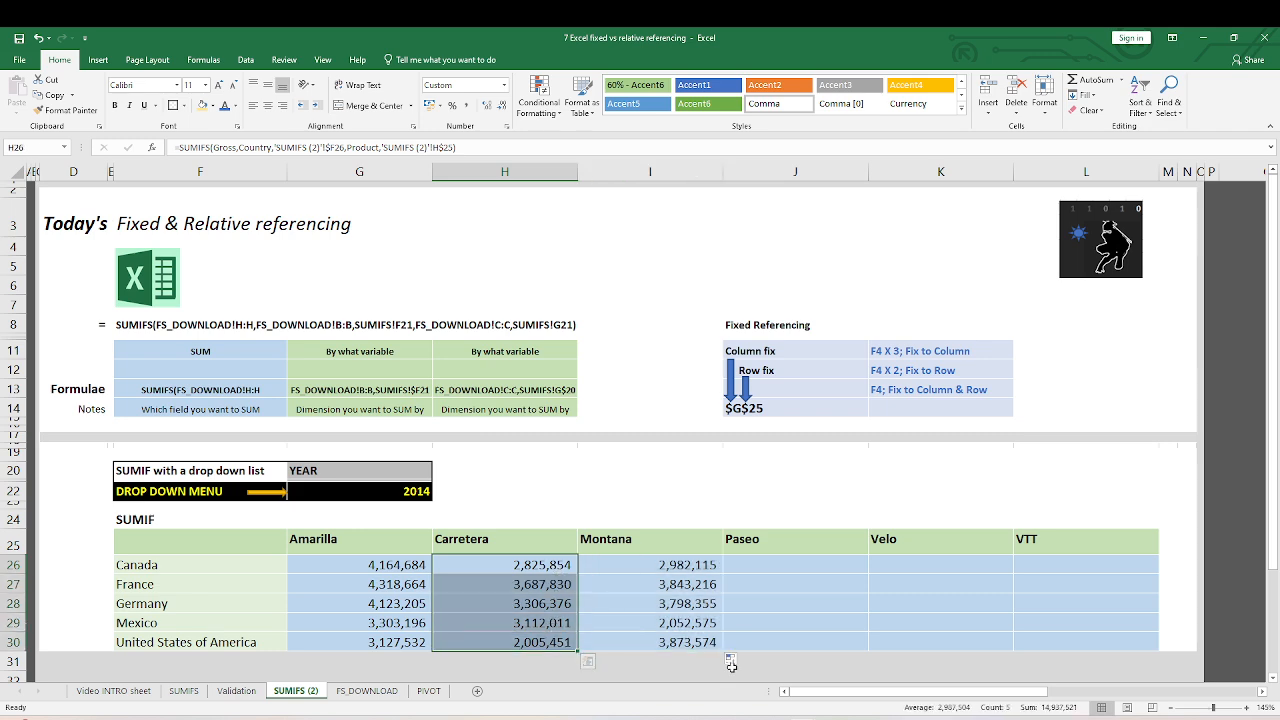
key("ctrl+c")
left_click(1086, 562)
key("ctrl+v")
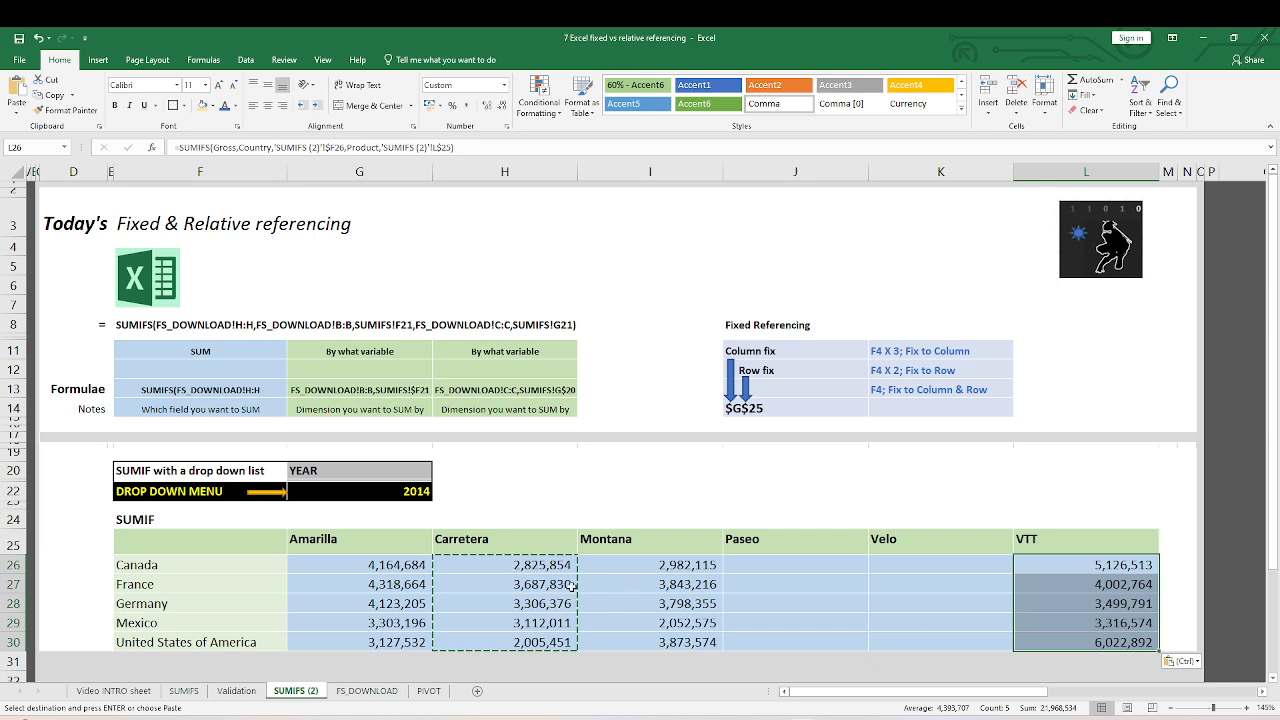
left_click(528, 570)
left_click_drag(577, 575, 1162, 642)
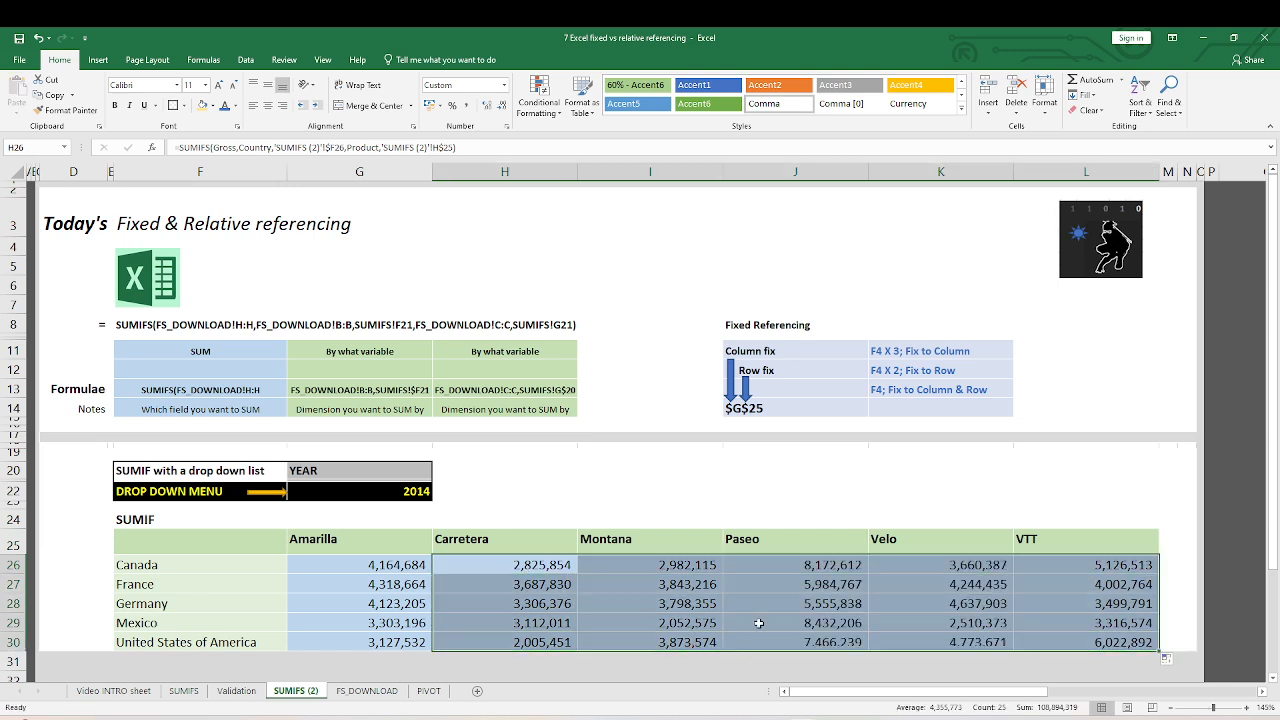
Step: Spot-check formulas across the filled sales table for the fixed country column $F and the fixed product row $25
left_click(762, 622)
left_click(836, 587)
left_click(674, 588)
left_click(664, 621)
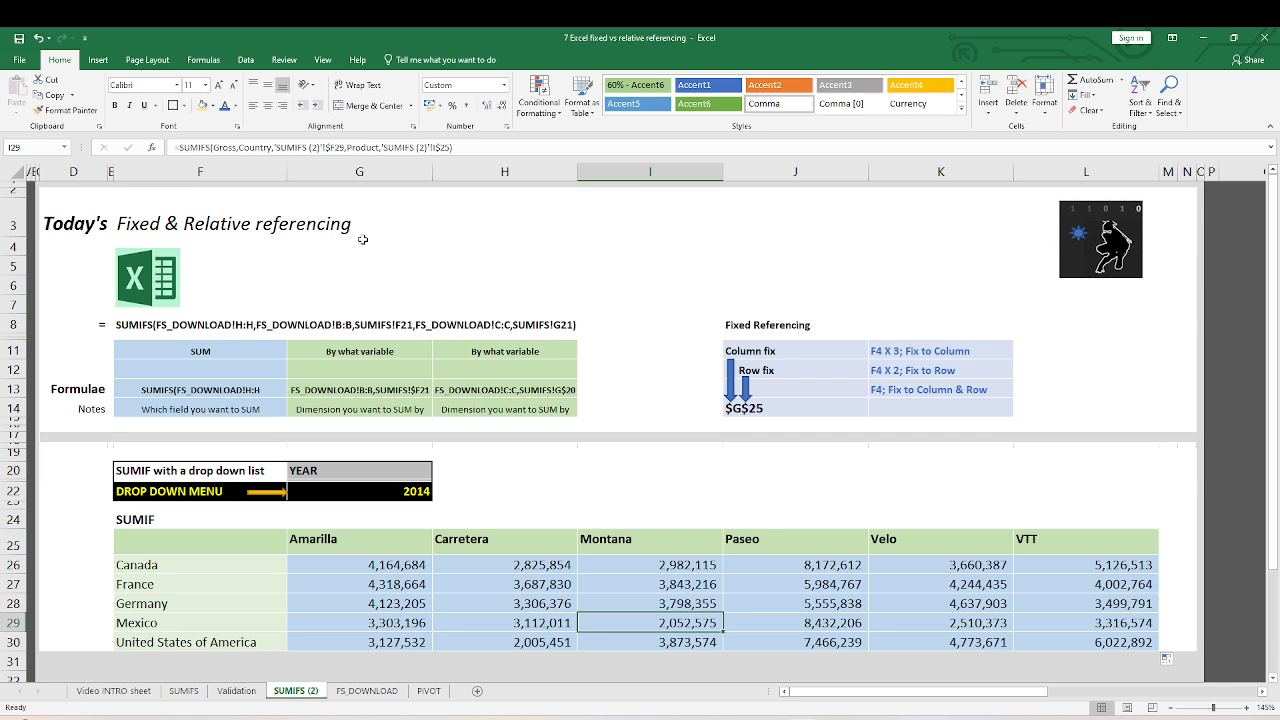
left_click(521, 567)
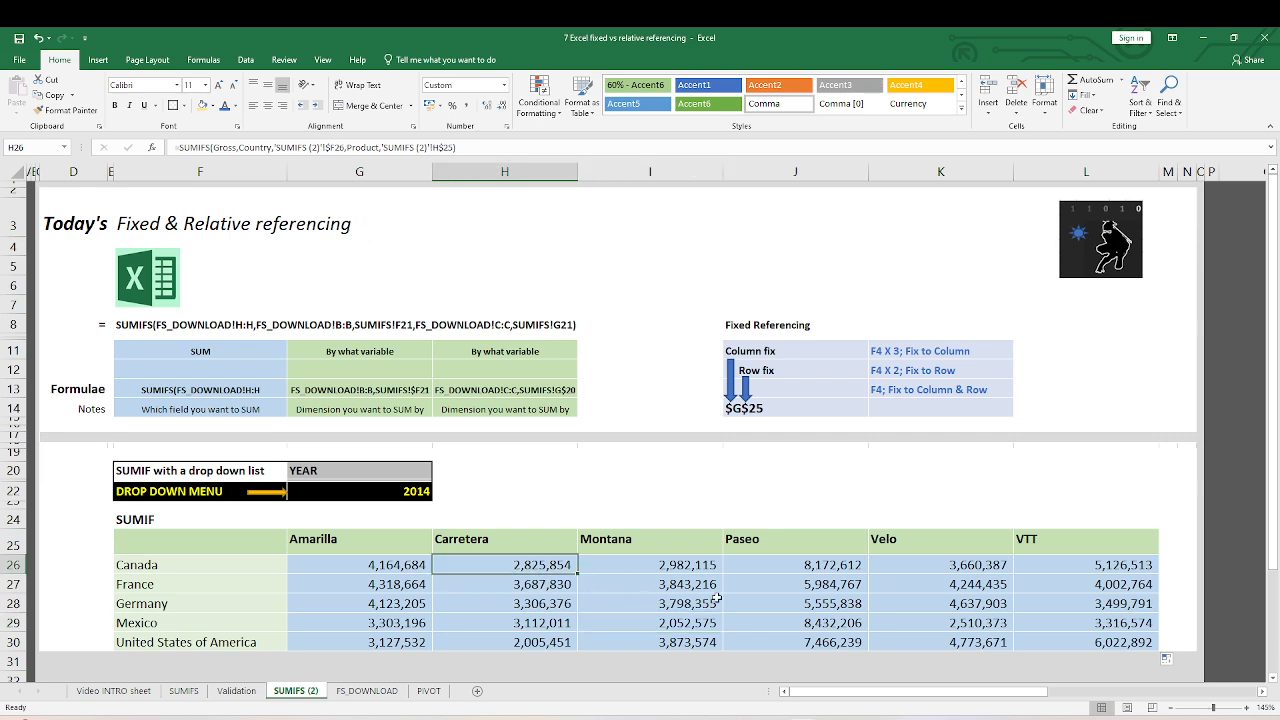
left_click(998, 605)
left_click(1076, 597)
left_click(422, 574)
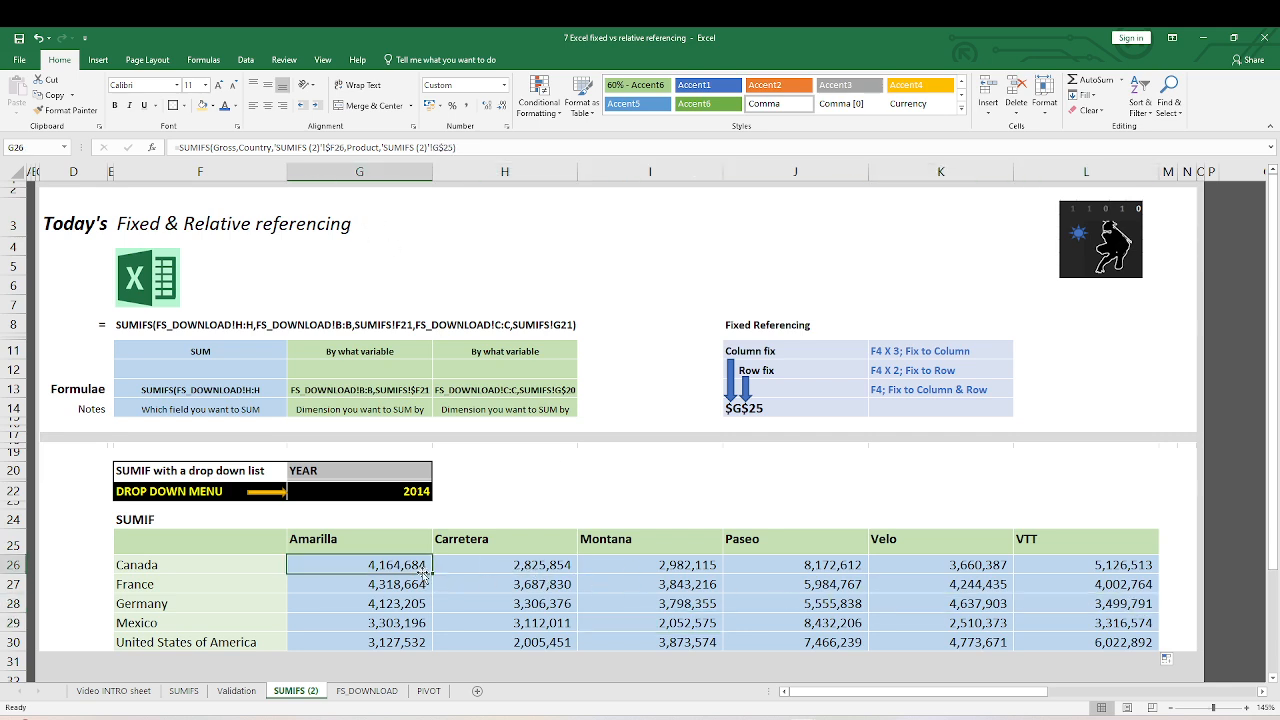
left_click(619, 570)
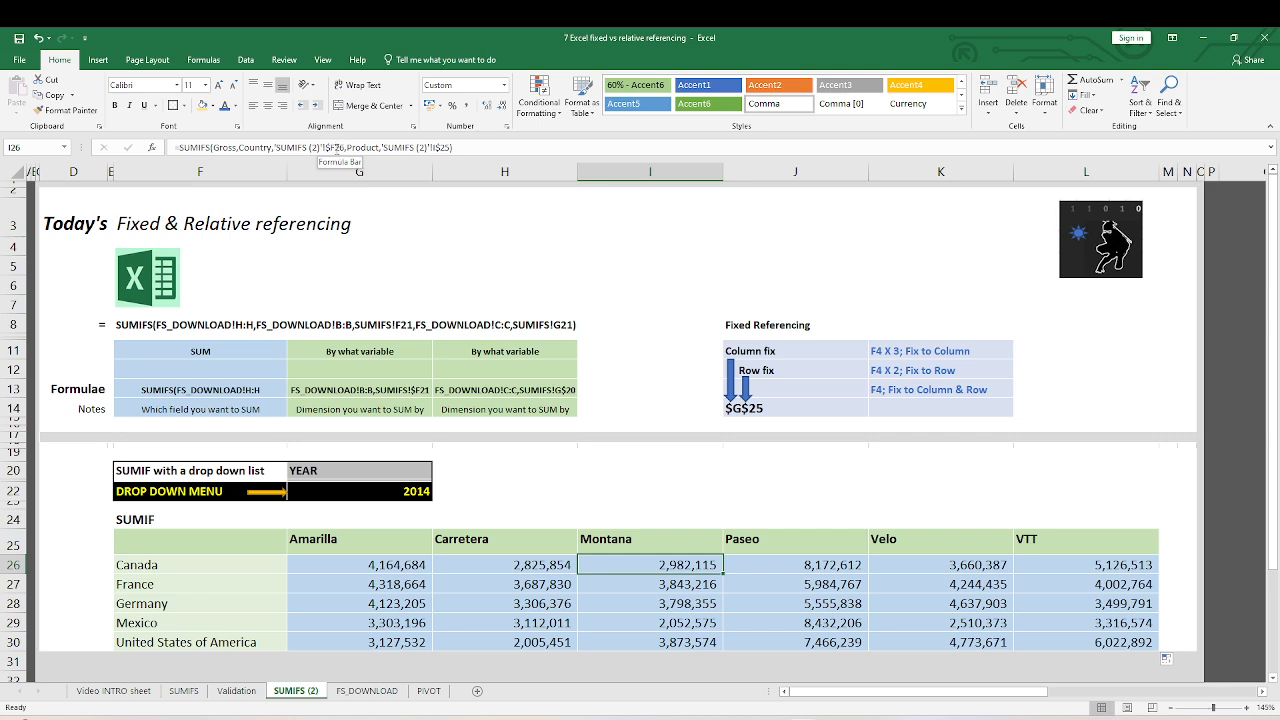
left_click(797, 605)
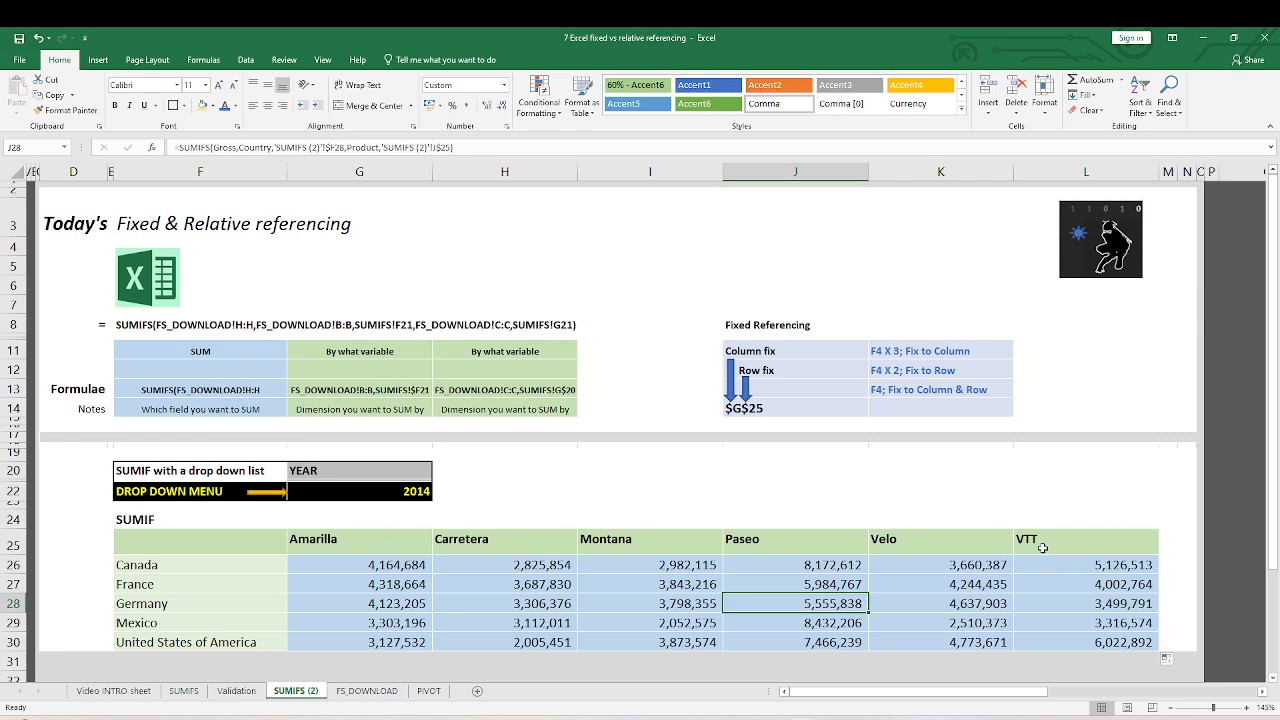
left_click(950, 608)
left_click(1085, 633)
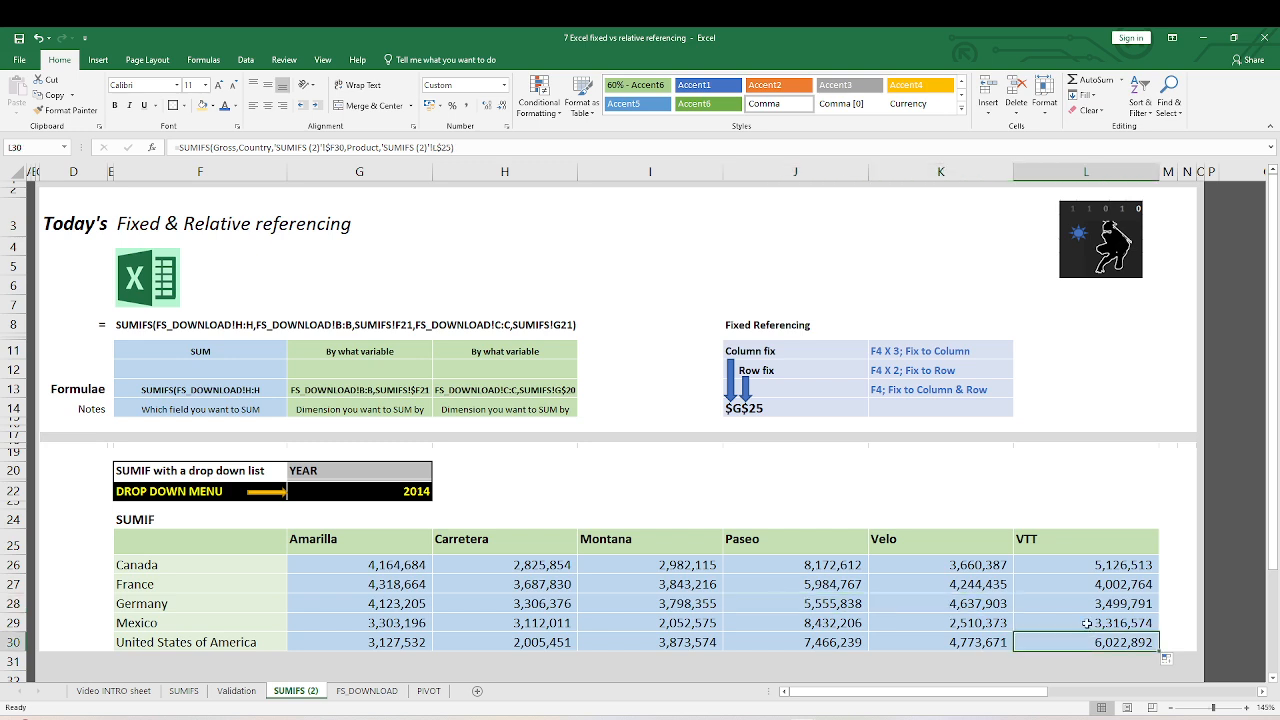
left_click(1082, 568)
left_click(388, 568)
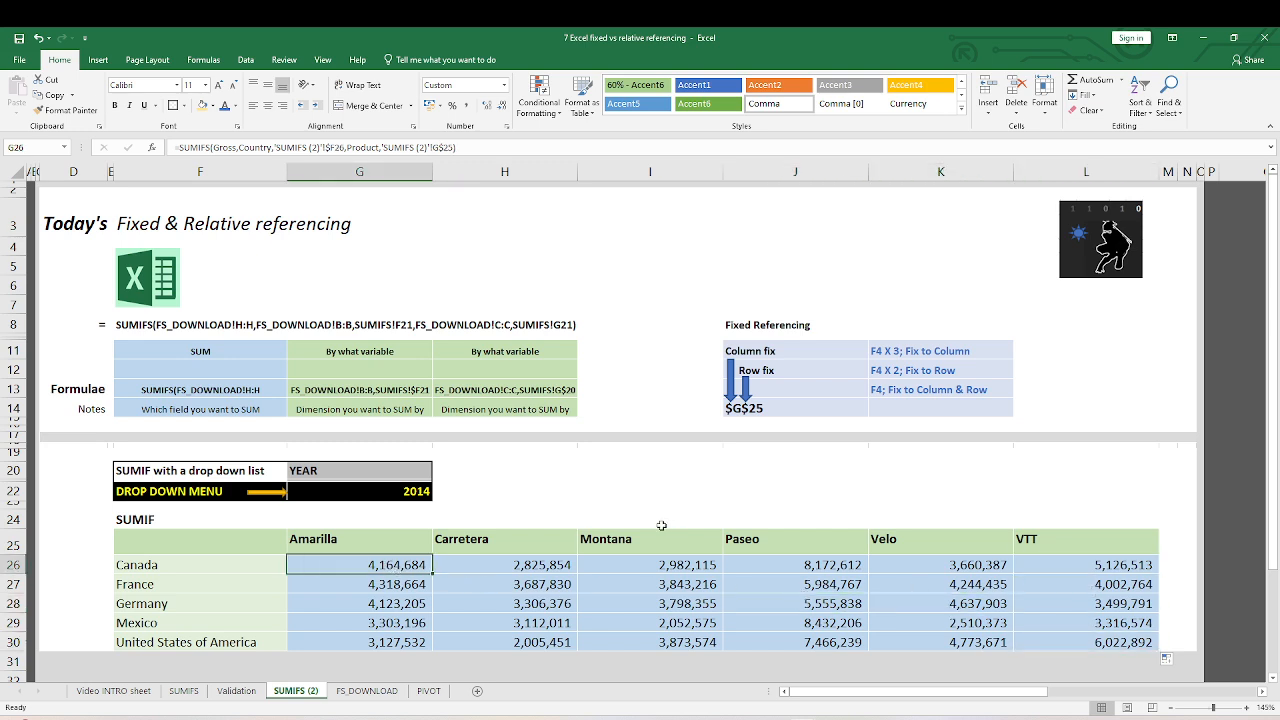
Step: Review the Fixed Referencing notes and the $G$25 example against the sheet's columns F to L and rows 6 to 27
left_click_drag(716, 302, 1040, 415)
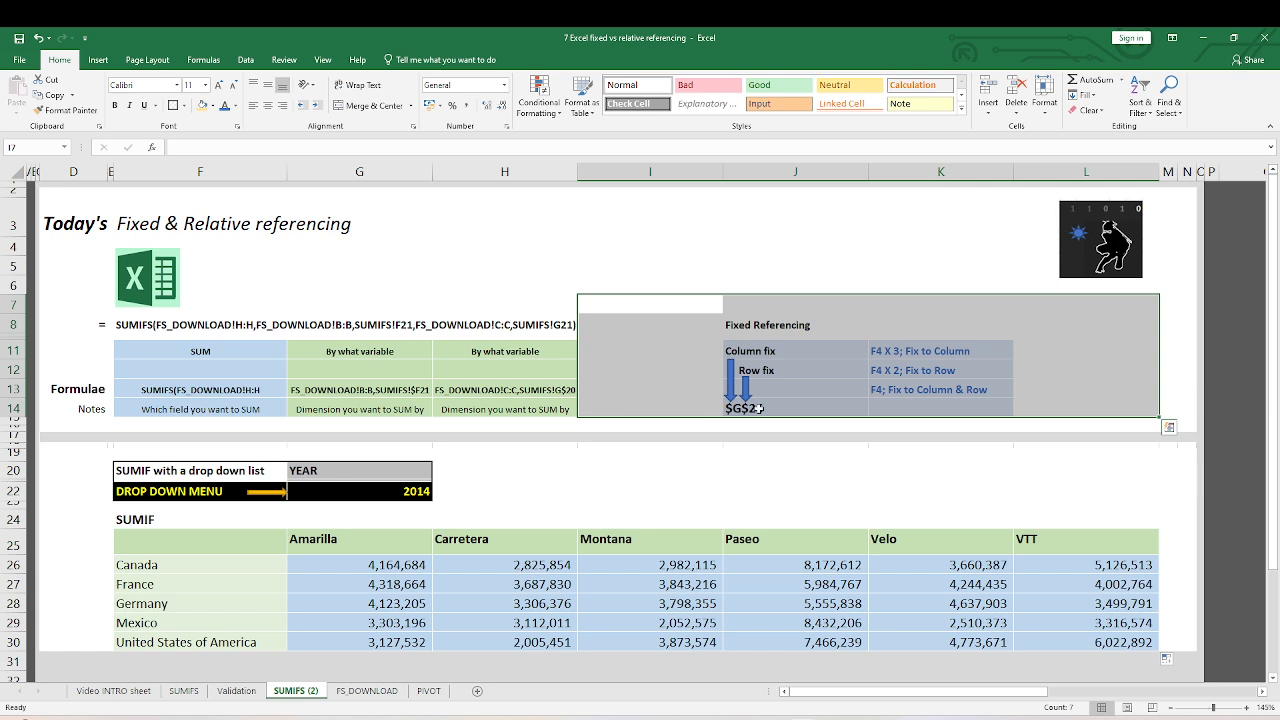
left_click(708, 408)
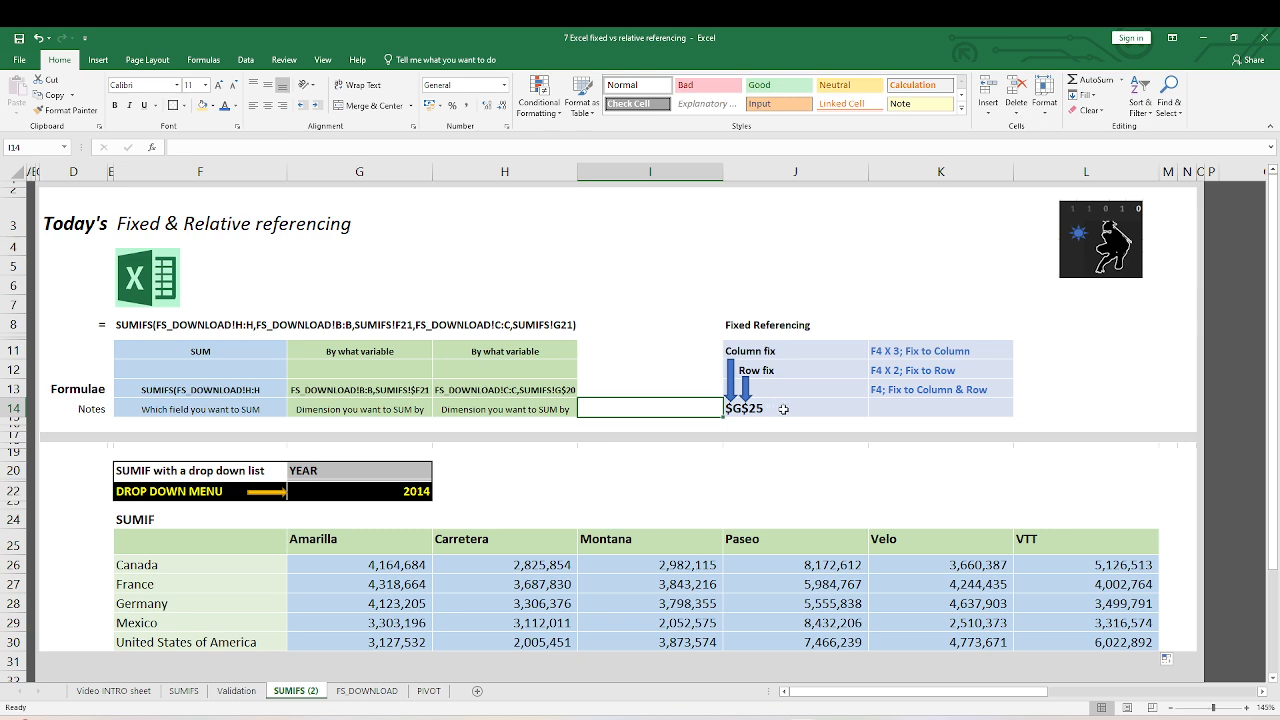
left_click_drag(230, 171, 1087, 170)
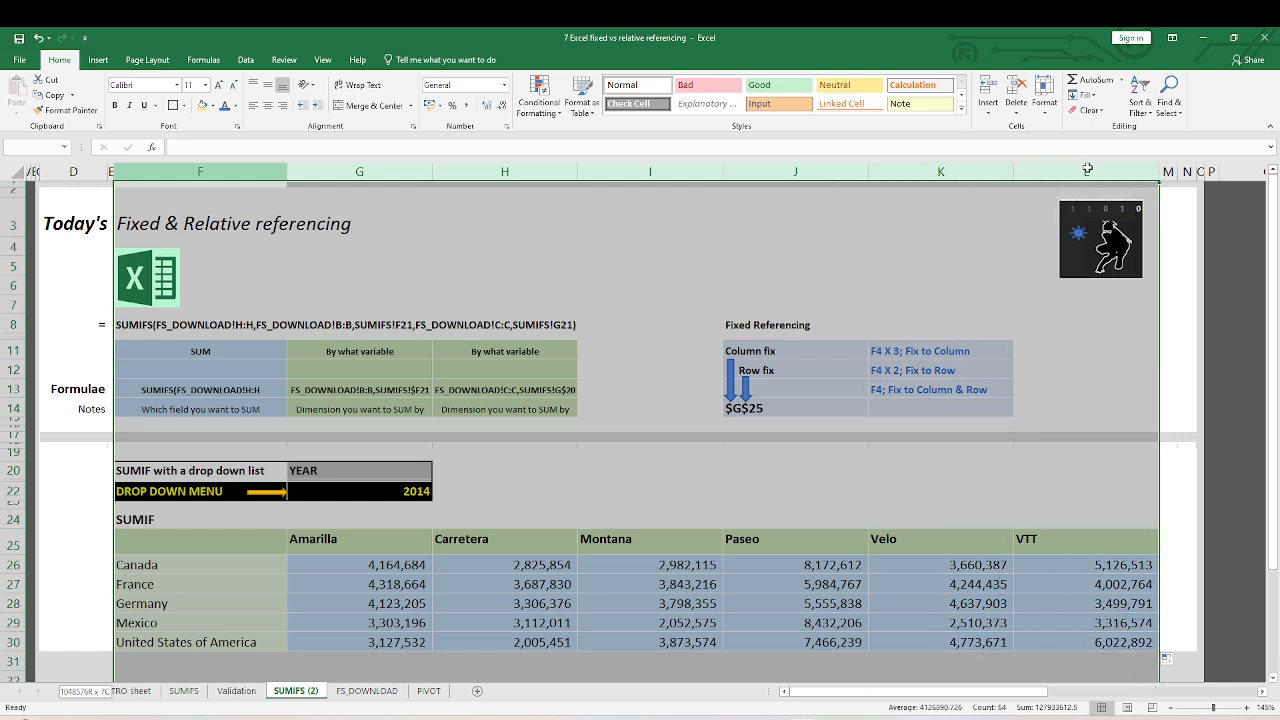
left_click(800, 408)
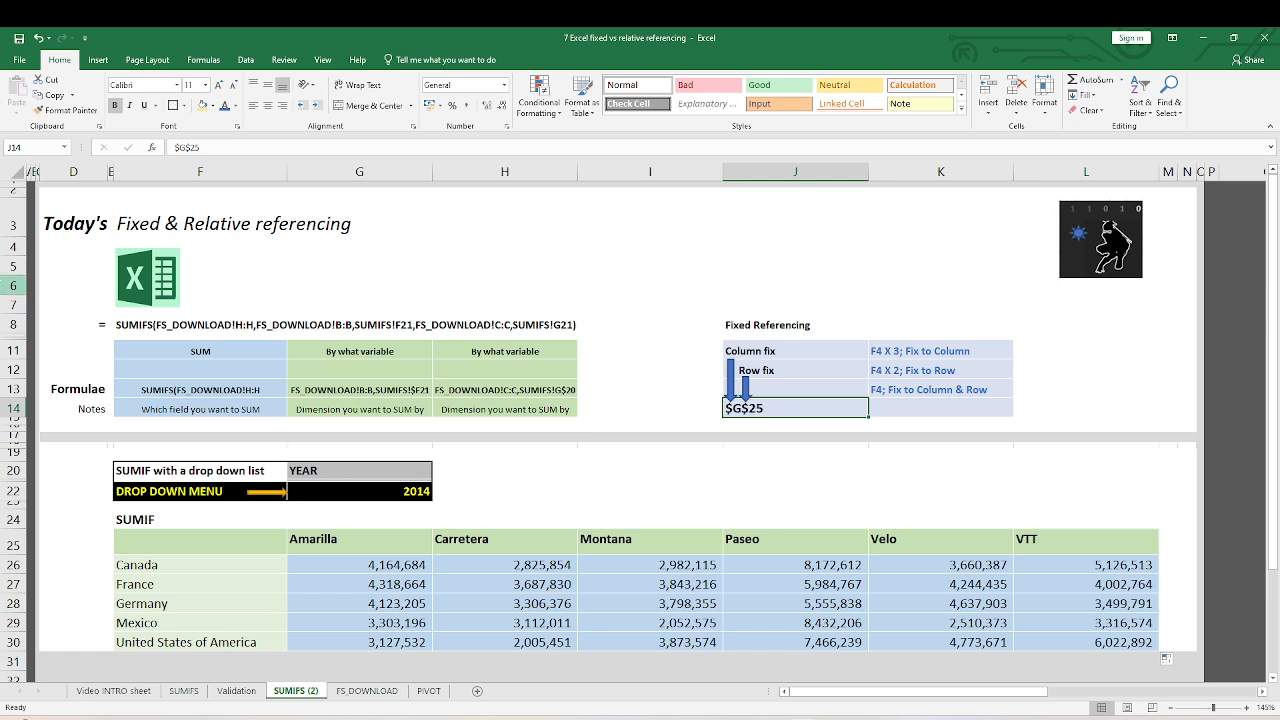
left_click_drag(14, 283, 84, 581)
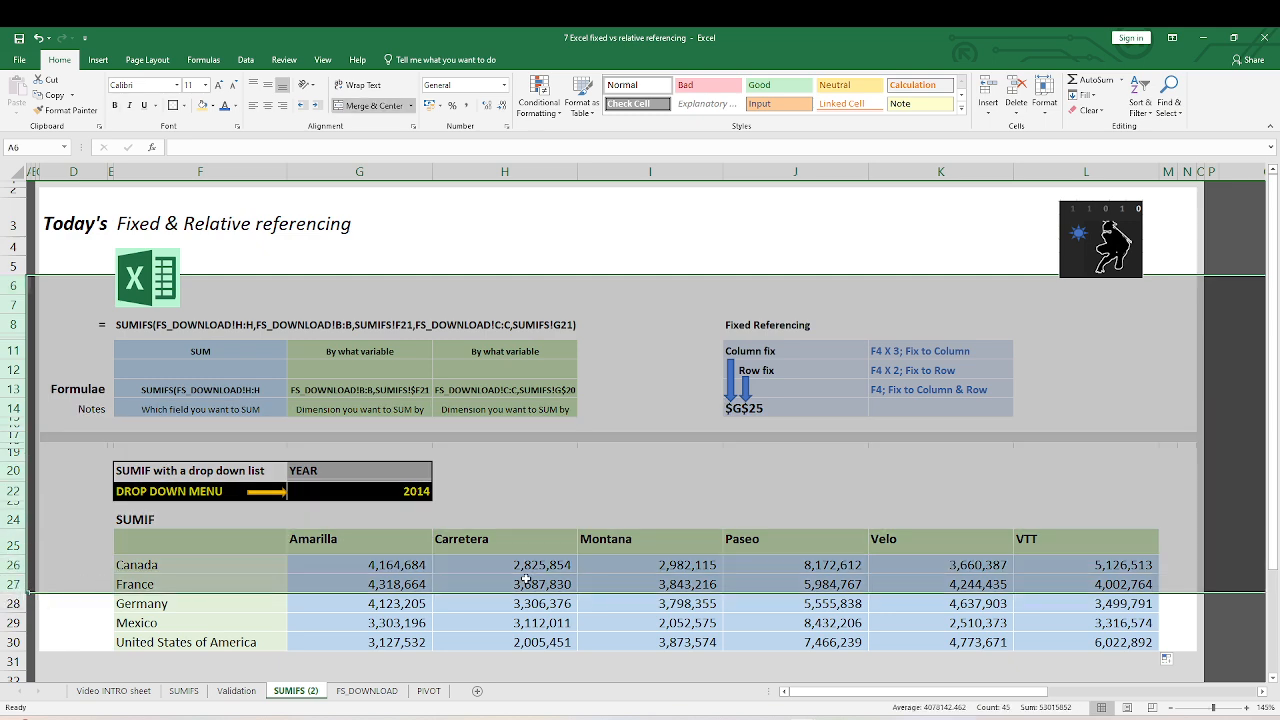
Step: Inspect several table formulas, tracing the Germany and Velo references used in K28, and return to G26
left_click(524, 581)
left_click(676, 567)
left_click(952, 606)
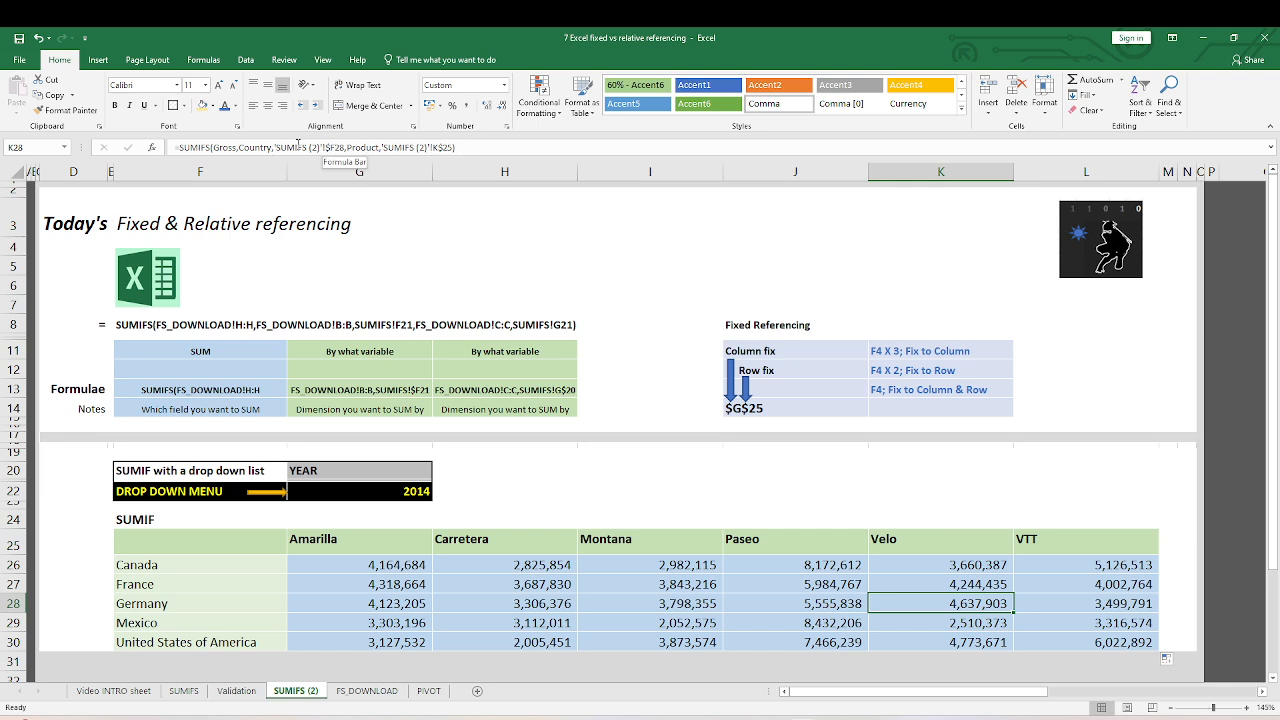
left_click(463, 147)
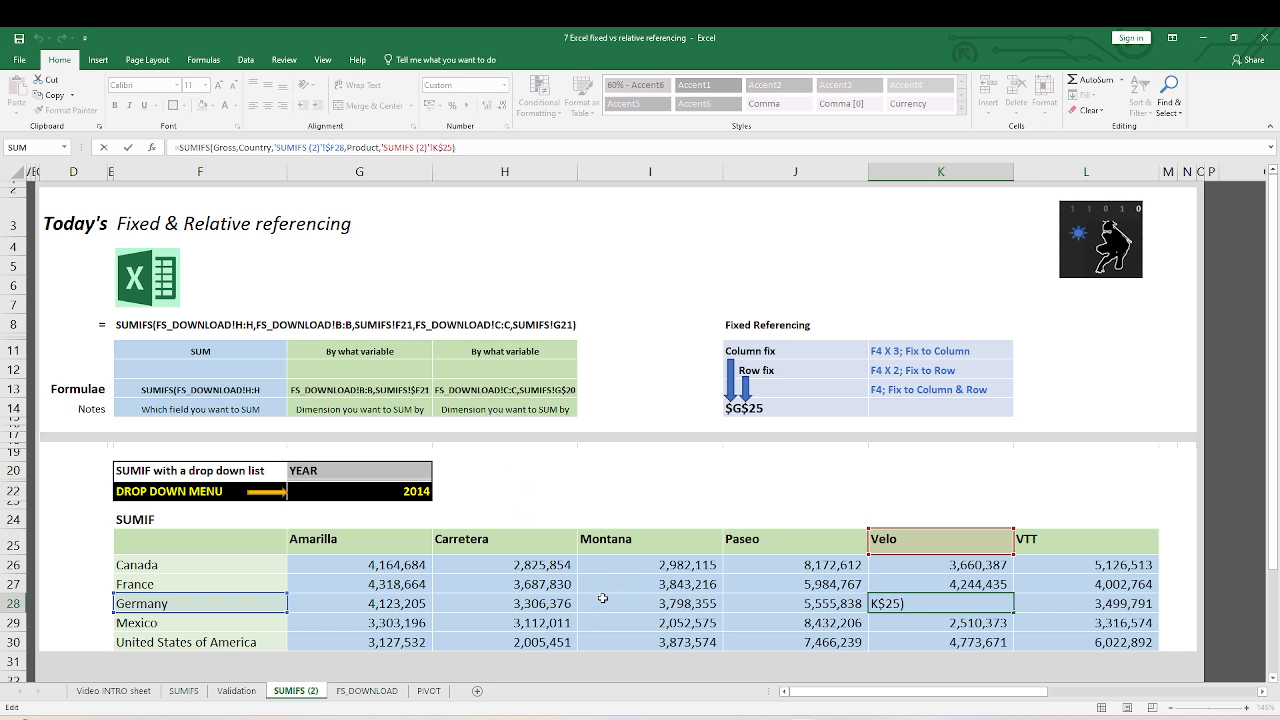
key("ctrl+Return")
left_click(450, 588)
left_click(367, 565)
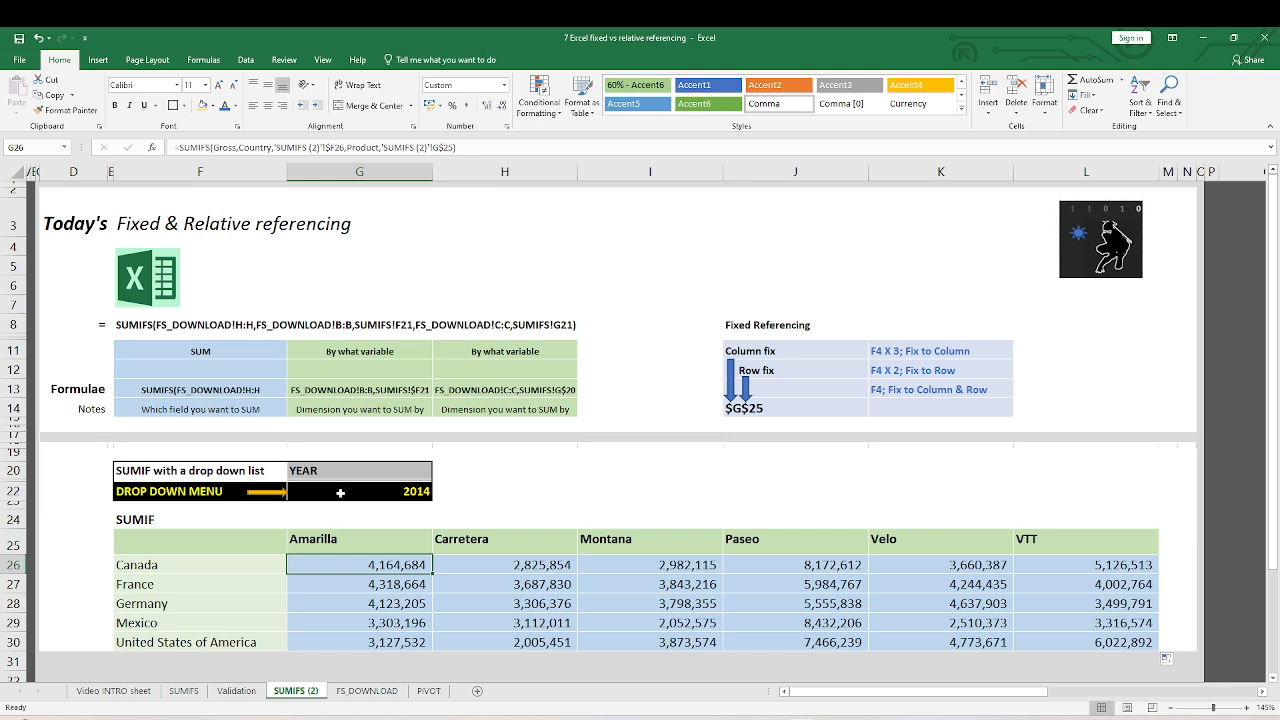
Step: Switch the year selector in G22 to 2013 and back to 2014
left_click(340, 493)
left_click(438, 494)
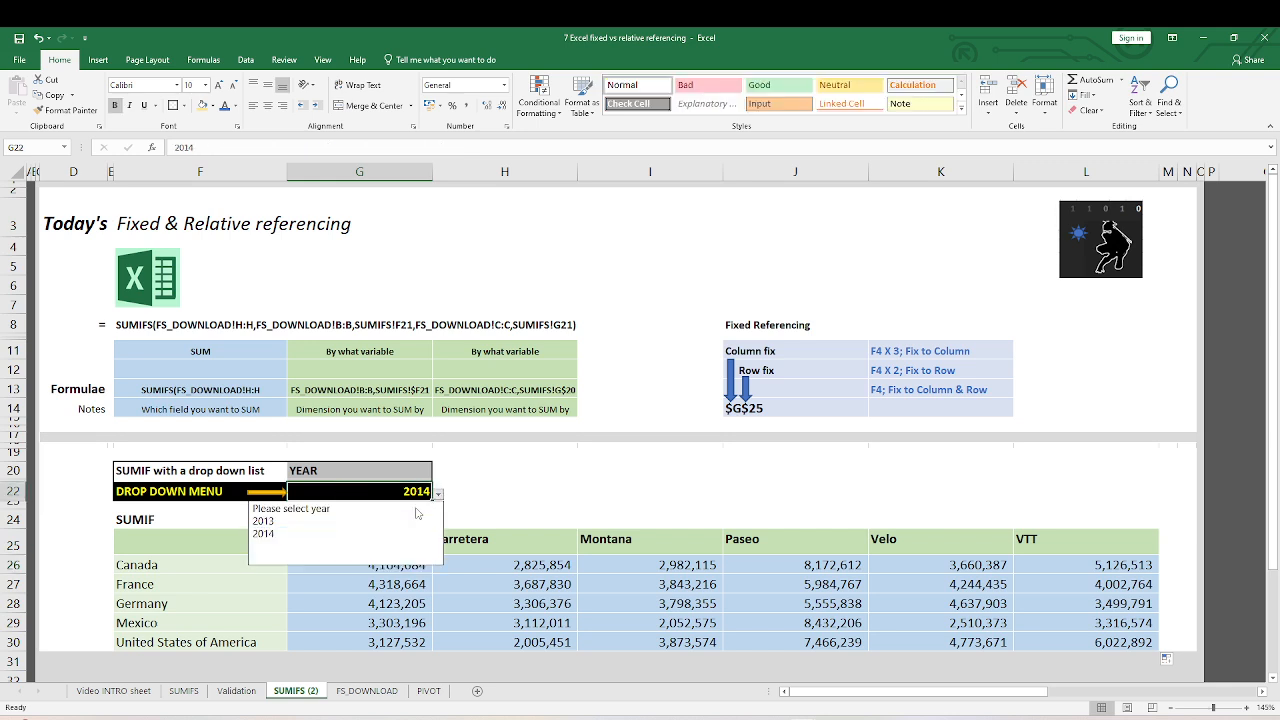
left_click(385, 522)
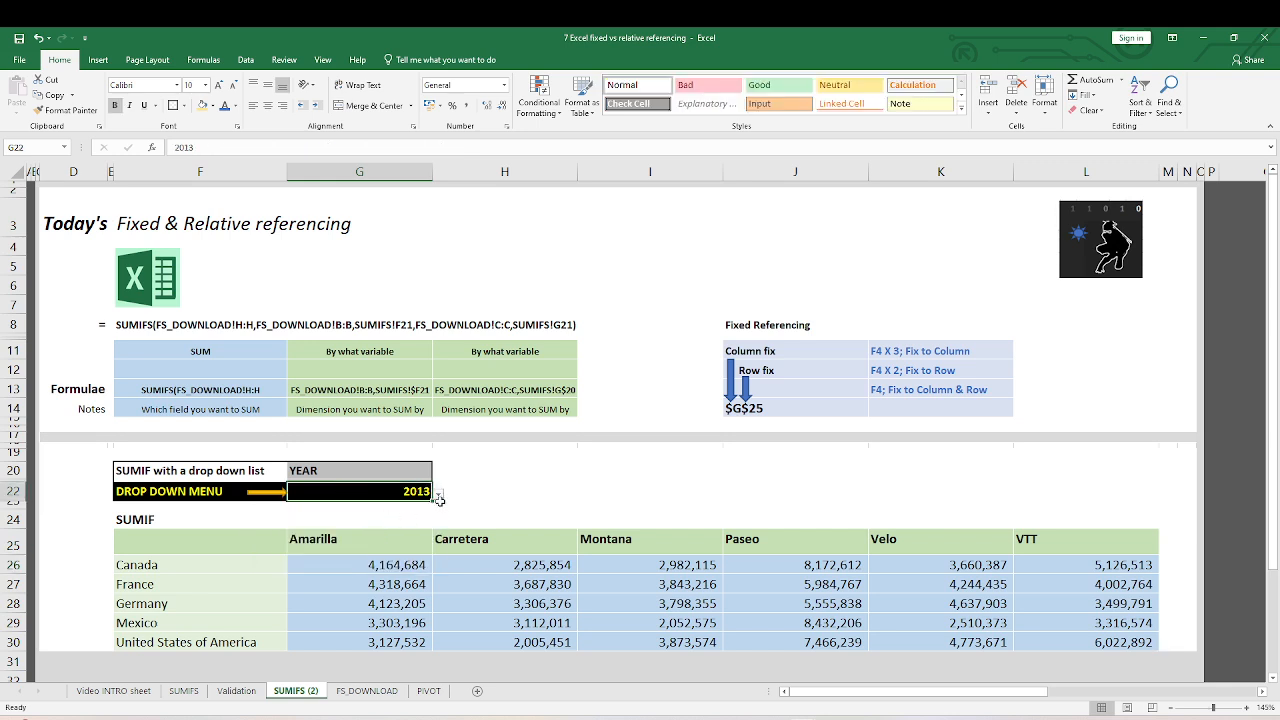
left_click(438, 494)
left_click(390, 533)
Step: Examine the G26 formula and the year selector block in F20:G22 for a possible year criterion
left_click(394, 562)
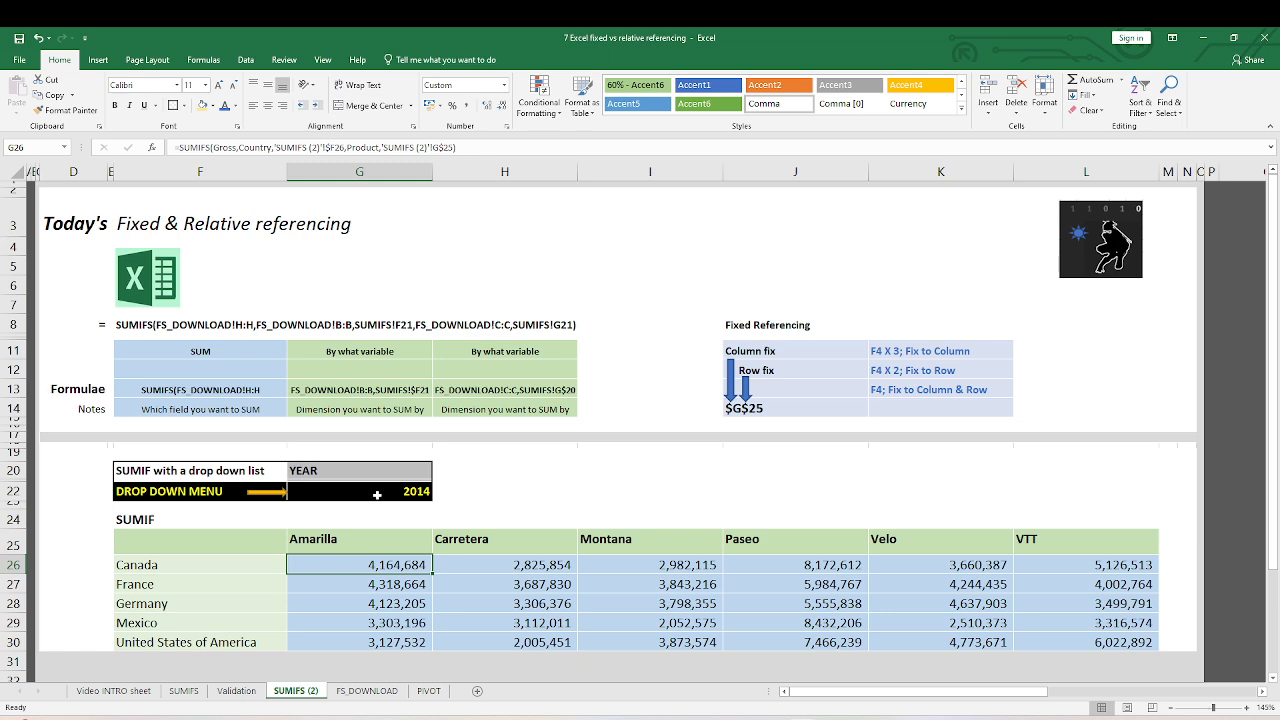
left_click(377, 494)
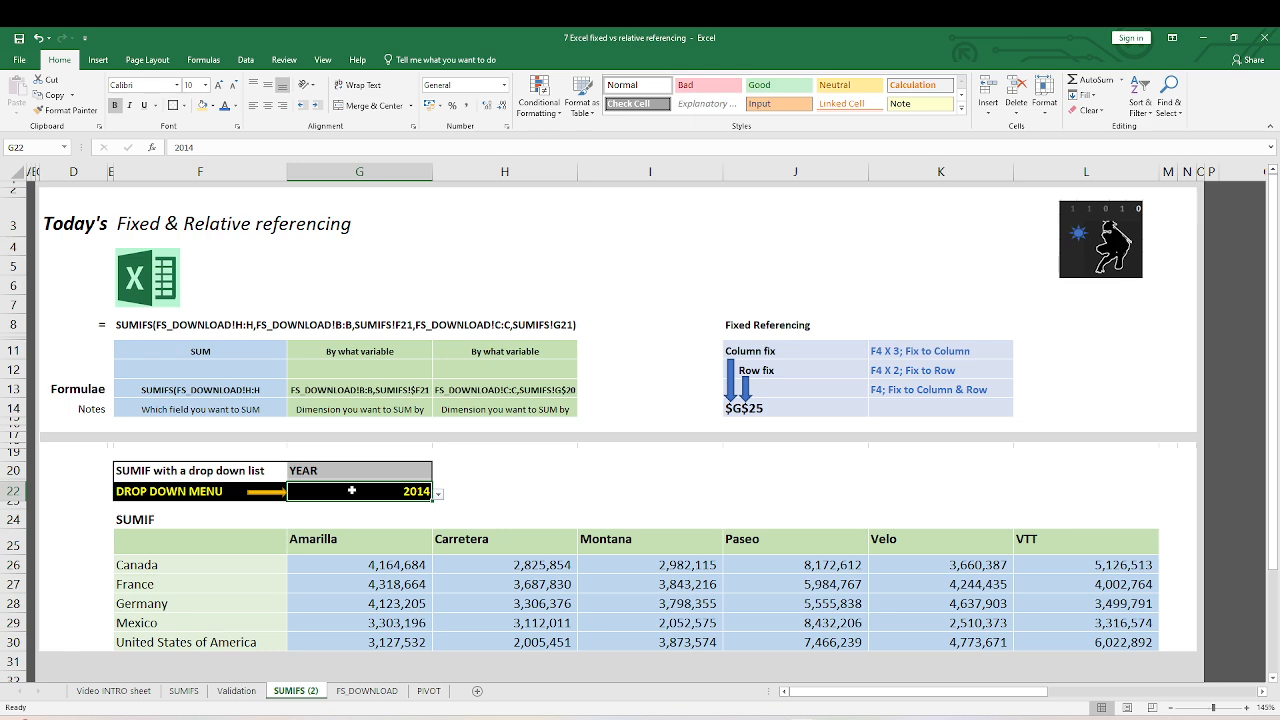
left_click_drag(351, 490, 262, 474)
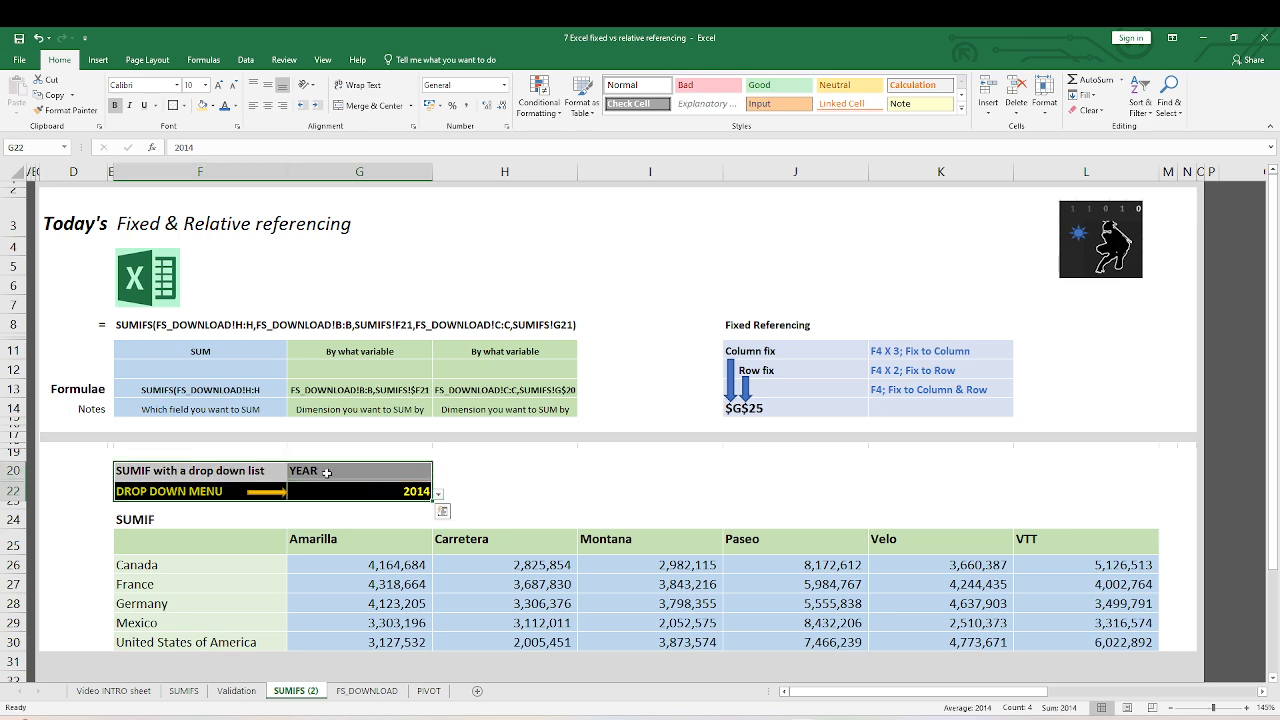
left_click_drag(356, 471, 272, 490)
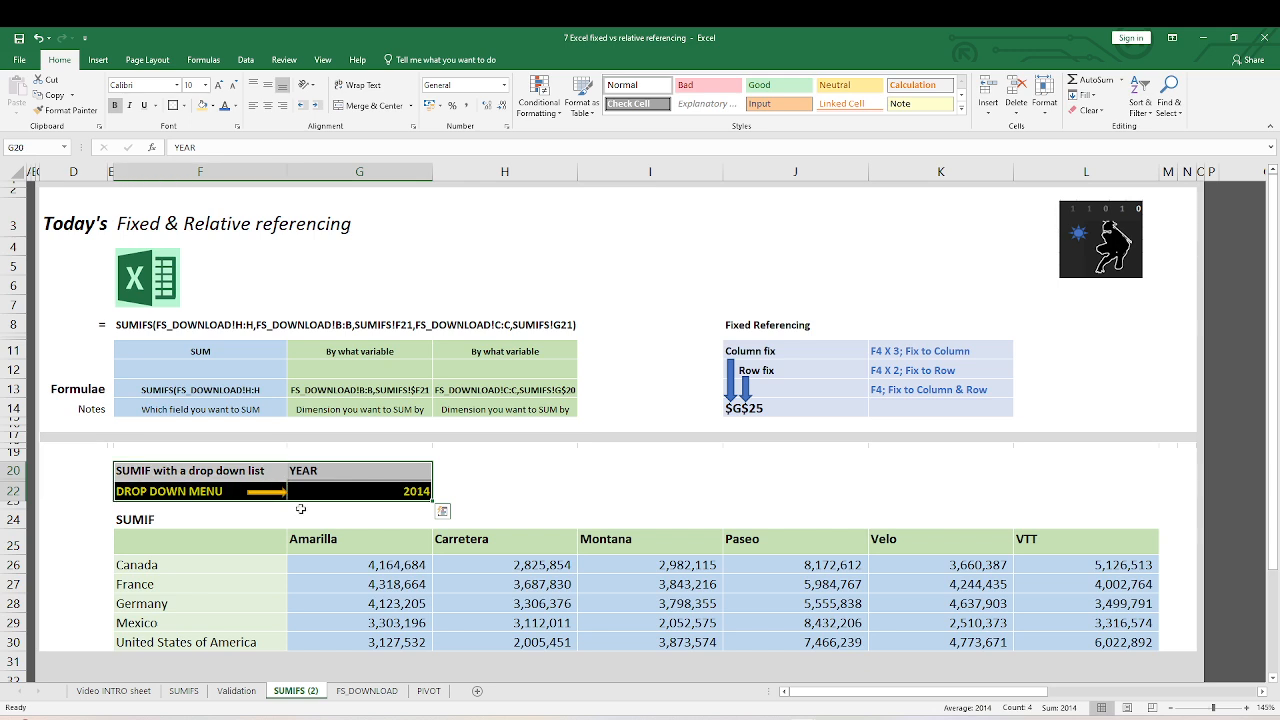
Step: Add a third criterion to the G26 SUMIFS formula, matching the Year column of FS_DOWNLOAD to cell G22 on SUMIFS (2)
left_click(361, 565)
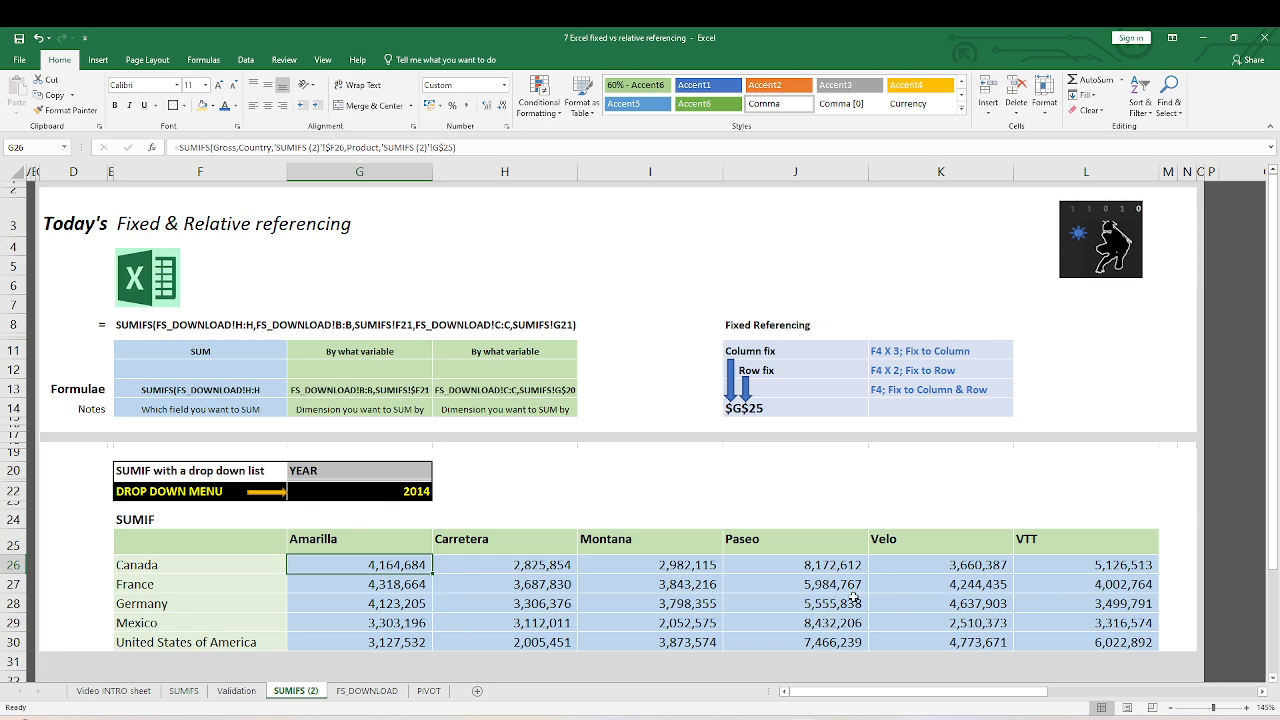
left_click(455, 147)
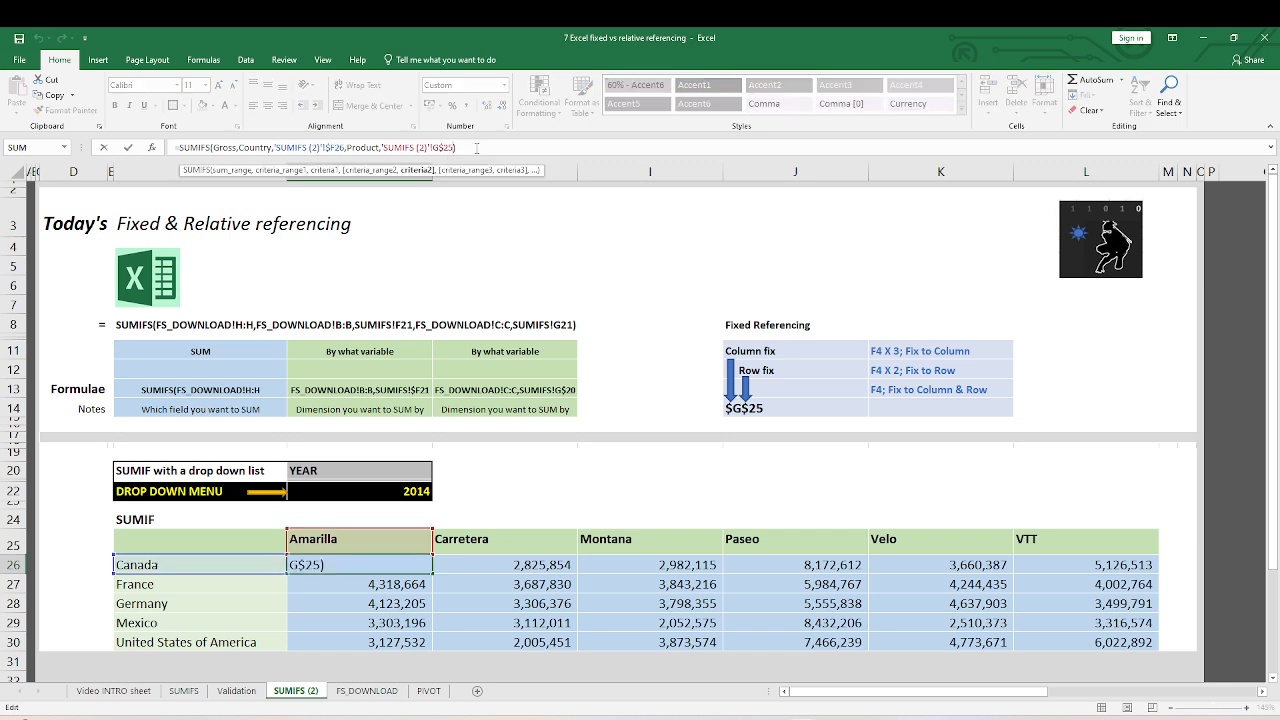
type(",")
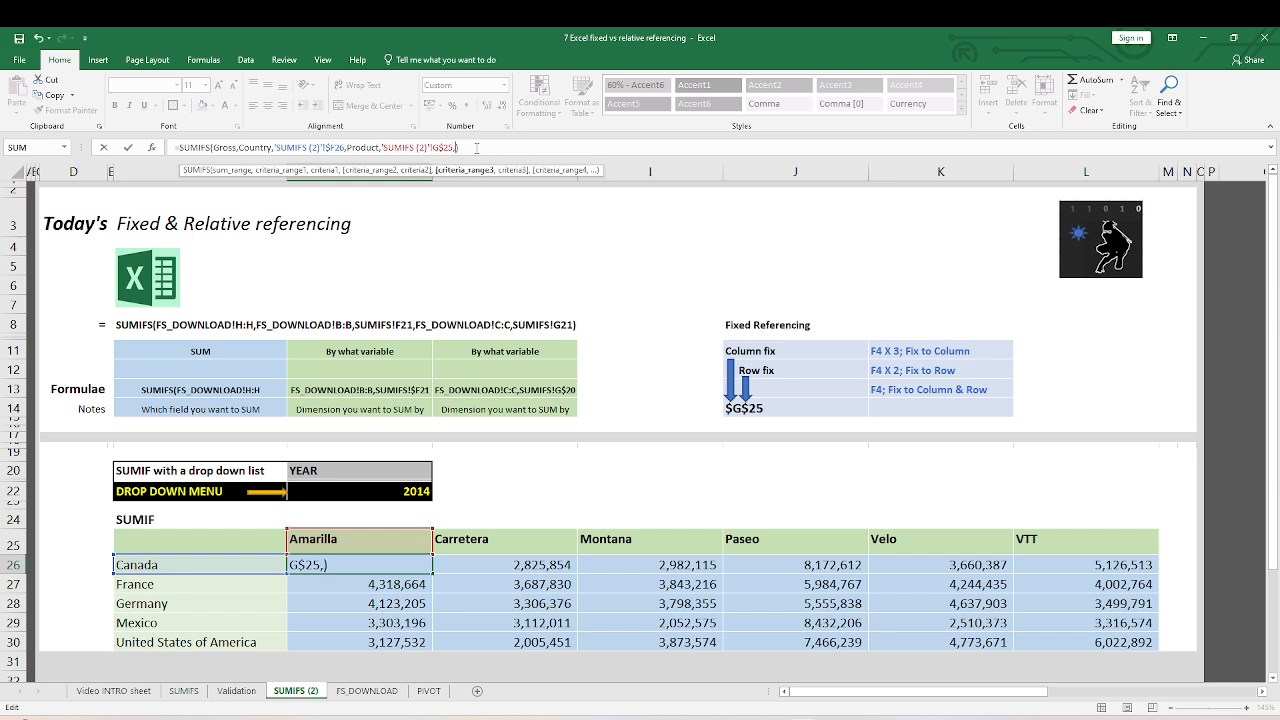
left_click(366, 690)
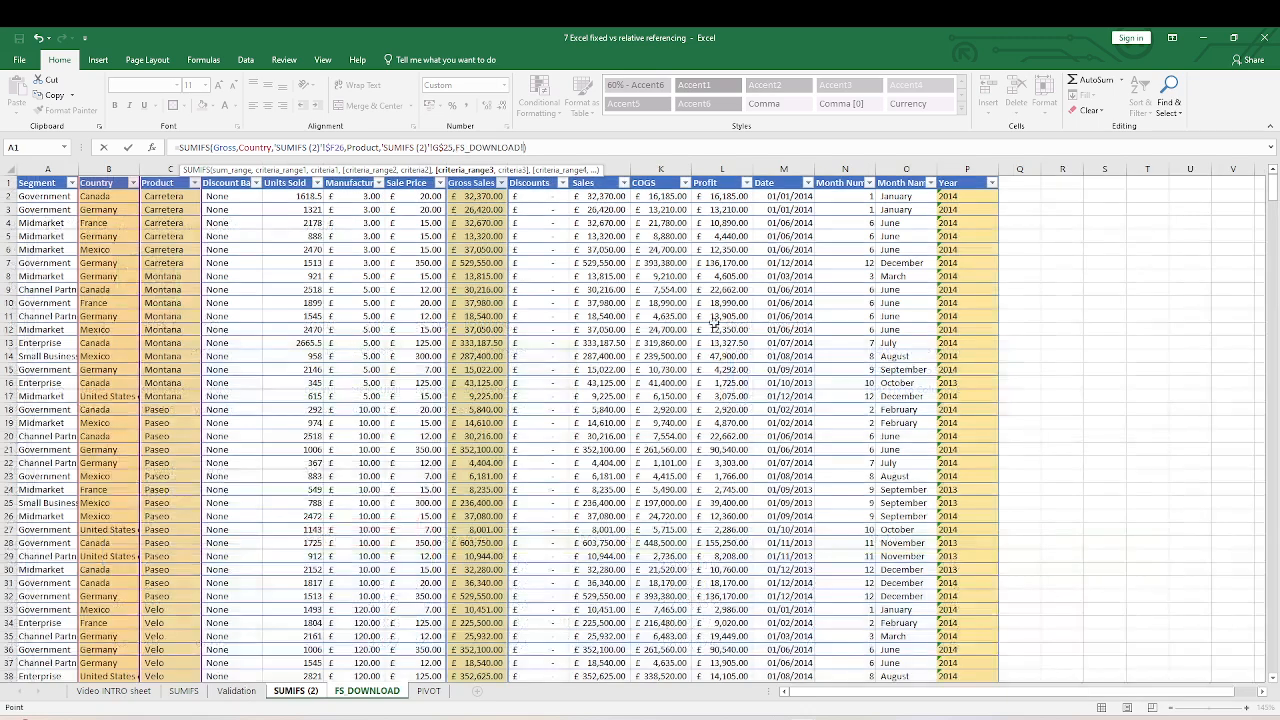
left_click(960, 168)
type(",")
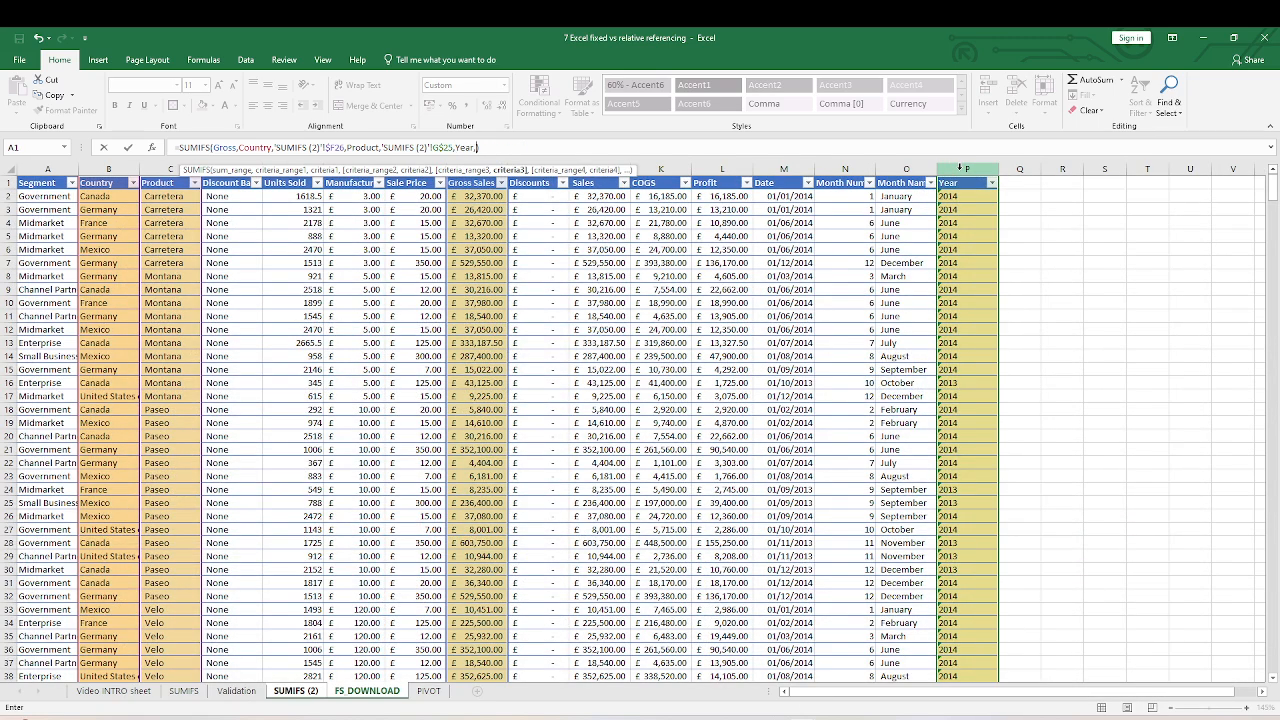
left_click(291, 693)
left_click(375, 490)
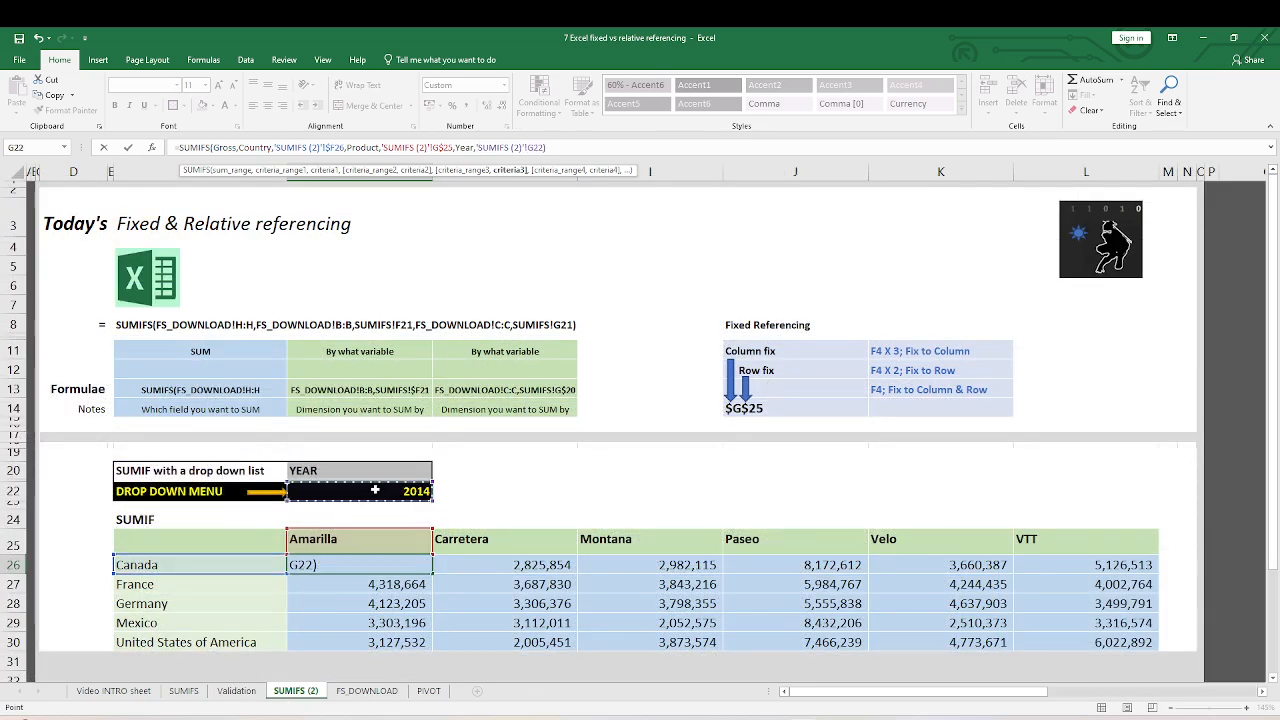
key("Return")
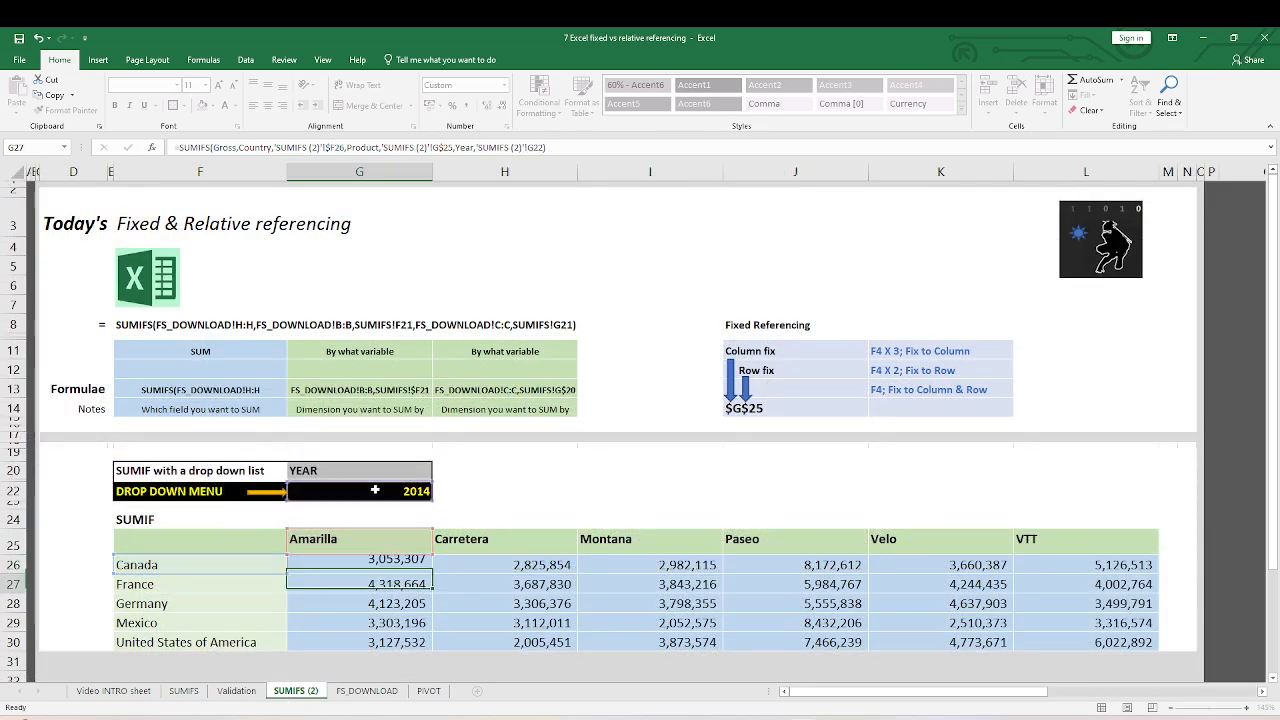
key("Up")
left_click(408, 492)
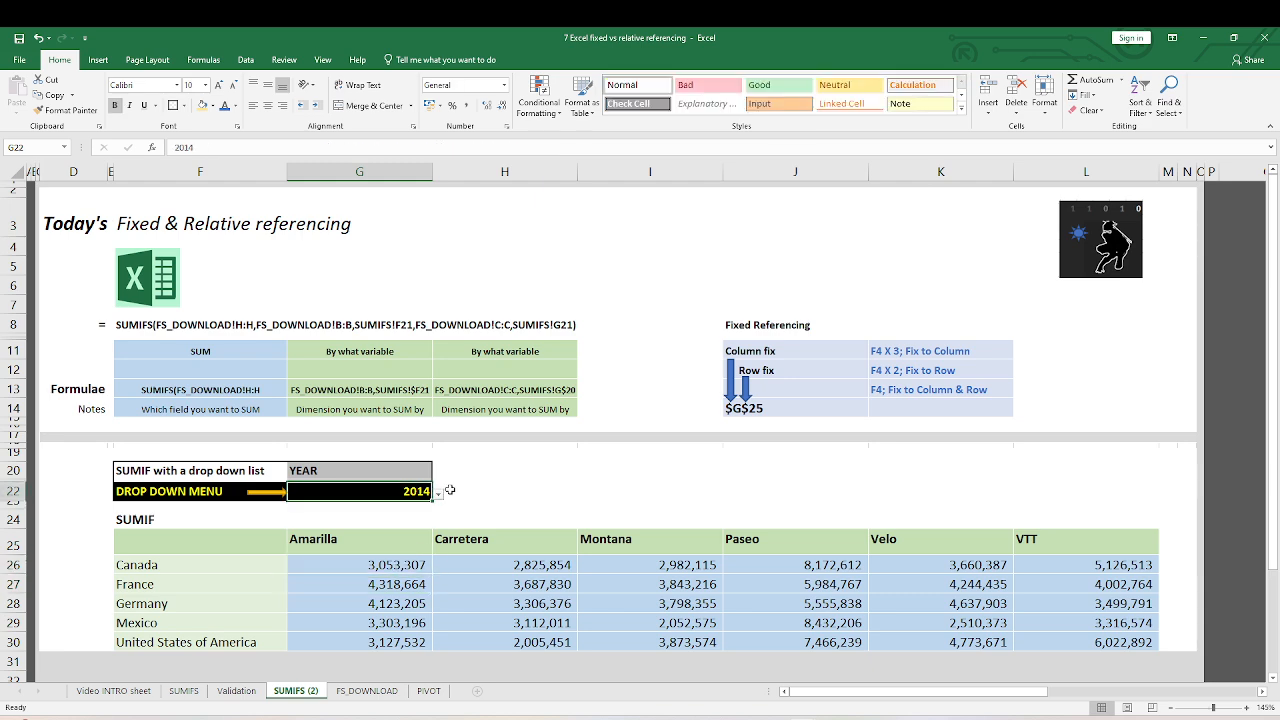
left_click(438, 495)
left_click(569, 483)
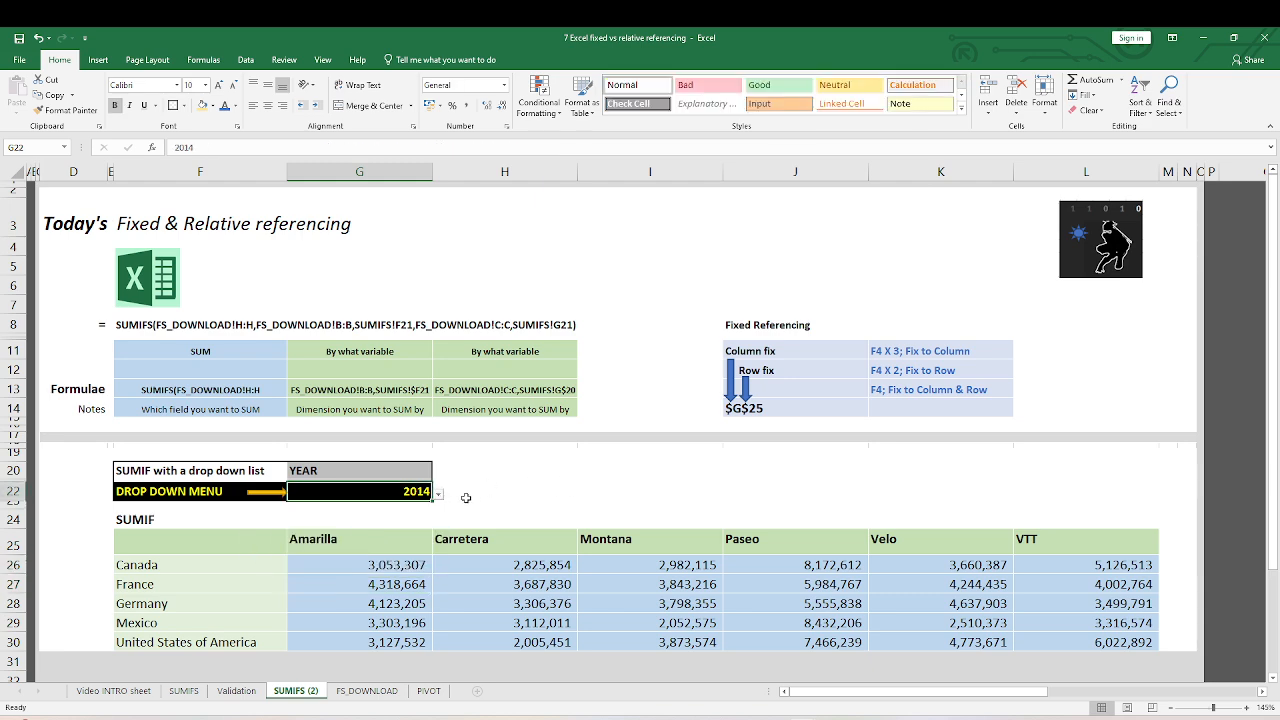
Step: Fill the G26 formula with the relative G22 year reference across the table range G26:L30
left_click(395, 560)
mouse_move(434, 575)
left_mouse_down()
mouse_move(436, 638)
mouse_move(420, 567)
left_mouse_up()
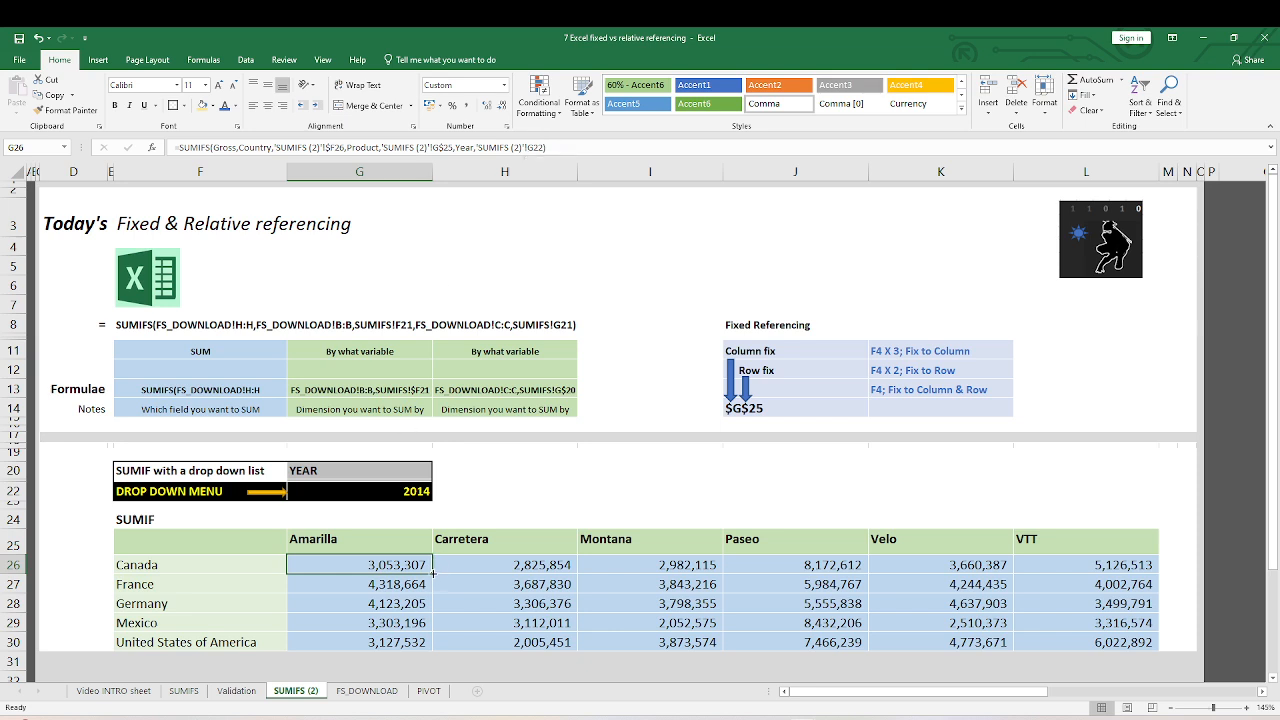
left_click_drag(433, 573, 1123, 642)
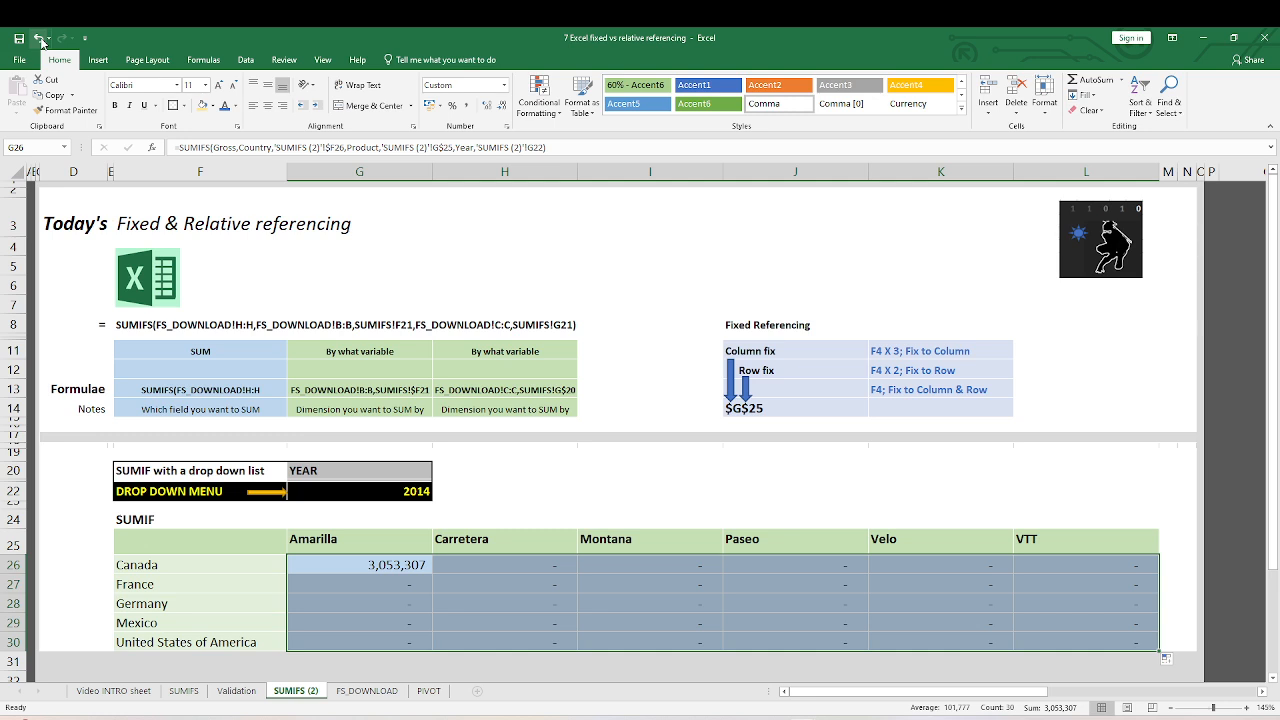
Step: Fix the year criterion in the G26 formula as $G$22 and fill the corrected formula across G26:L30
left_click(381, 566)
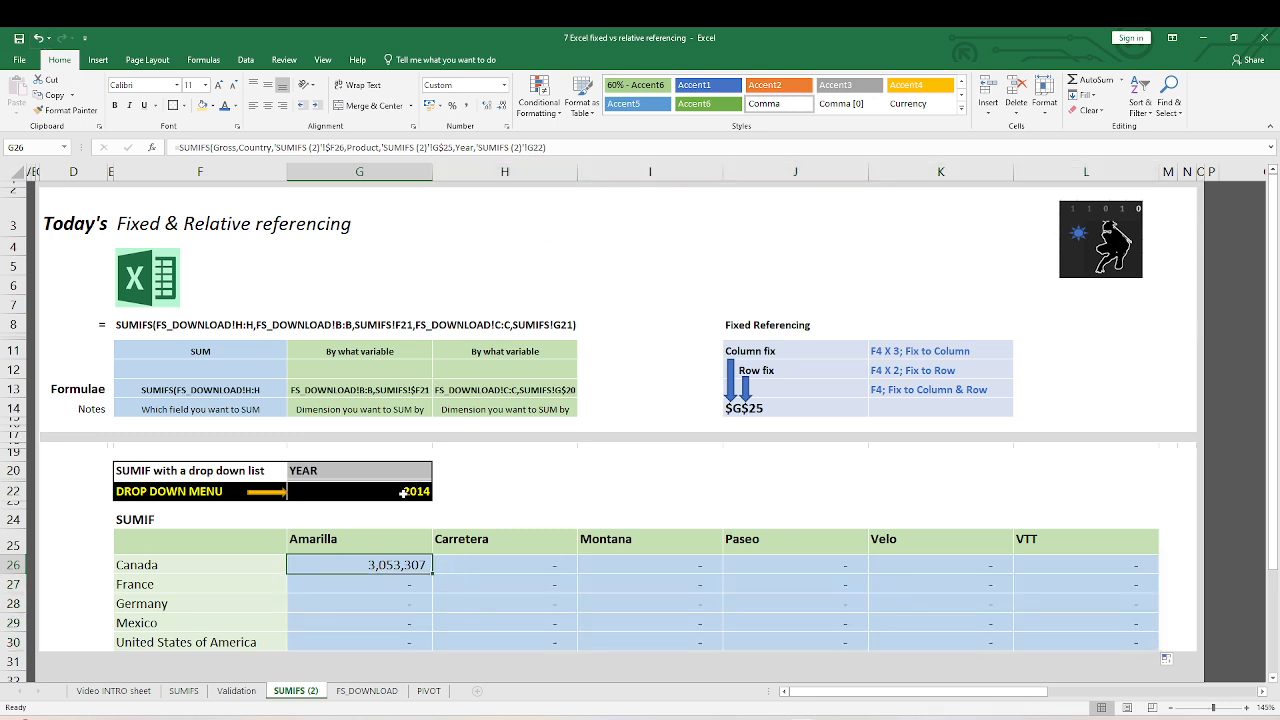
left_click(527, 147)
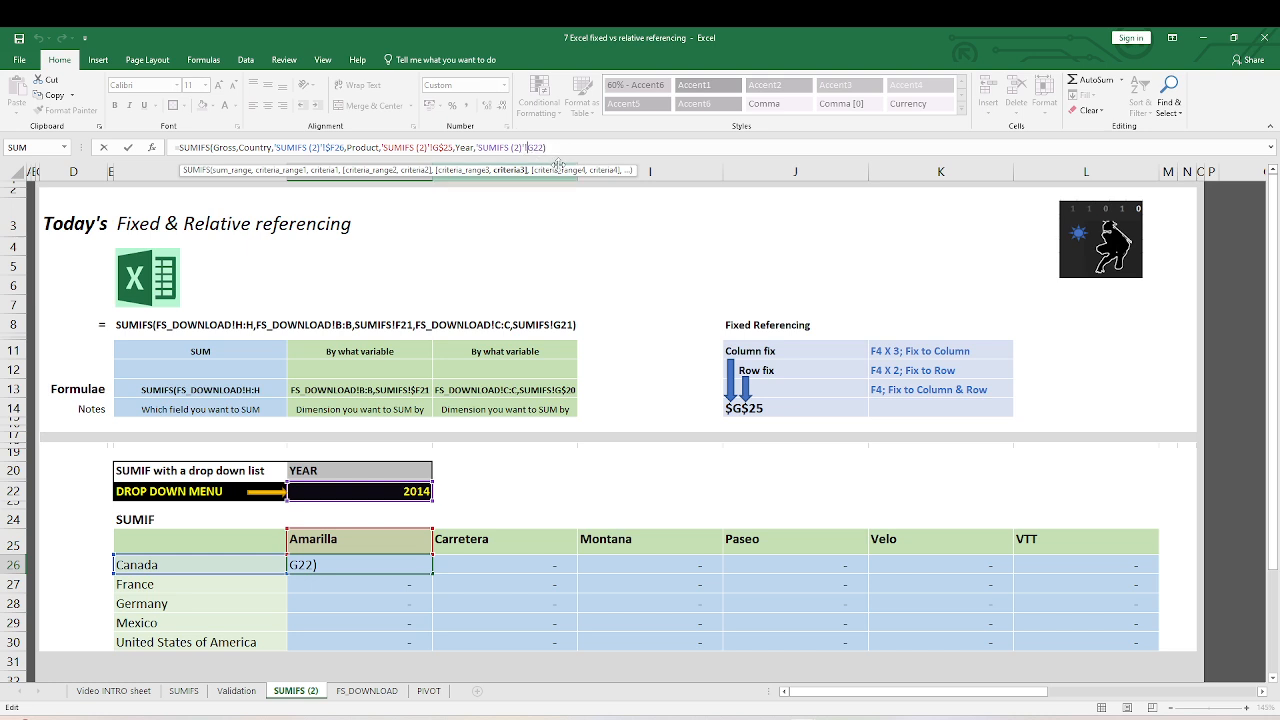
key("F4")
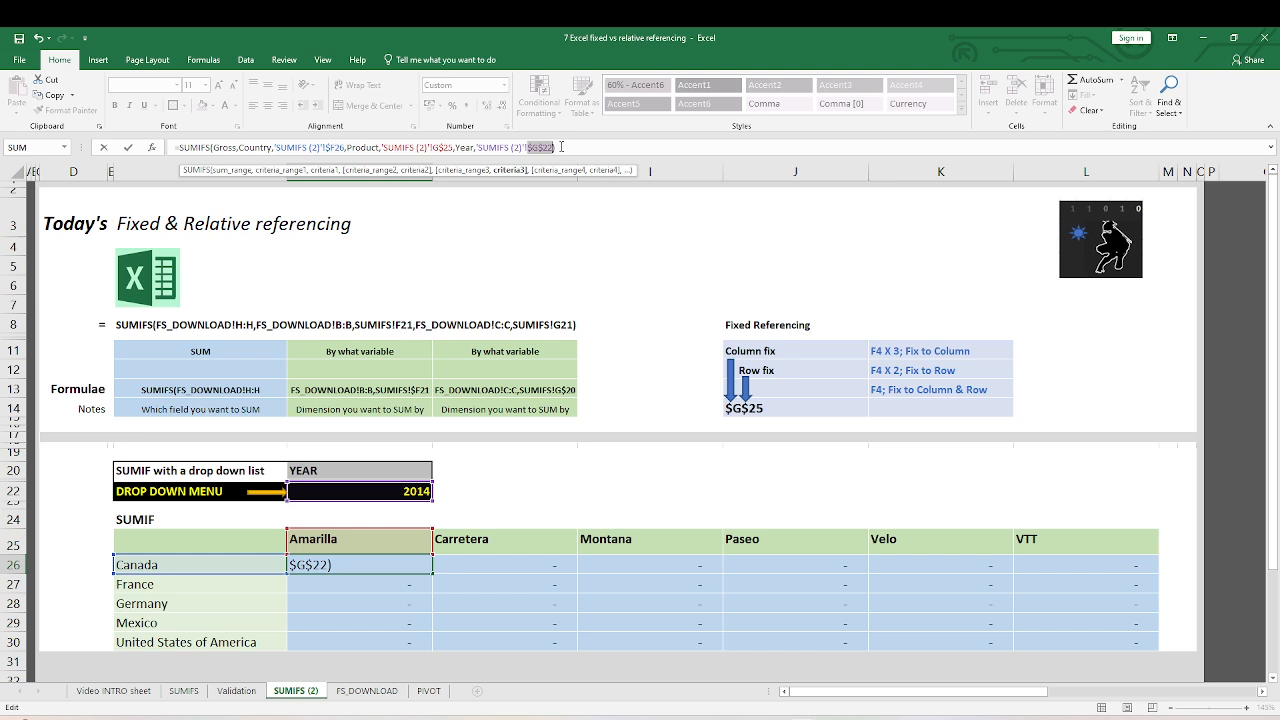
left_click(561, 147)
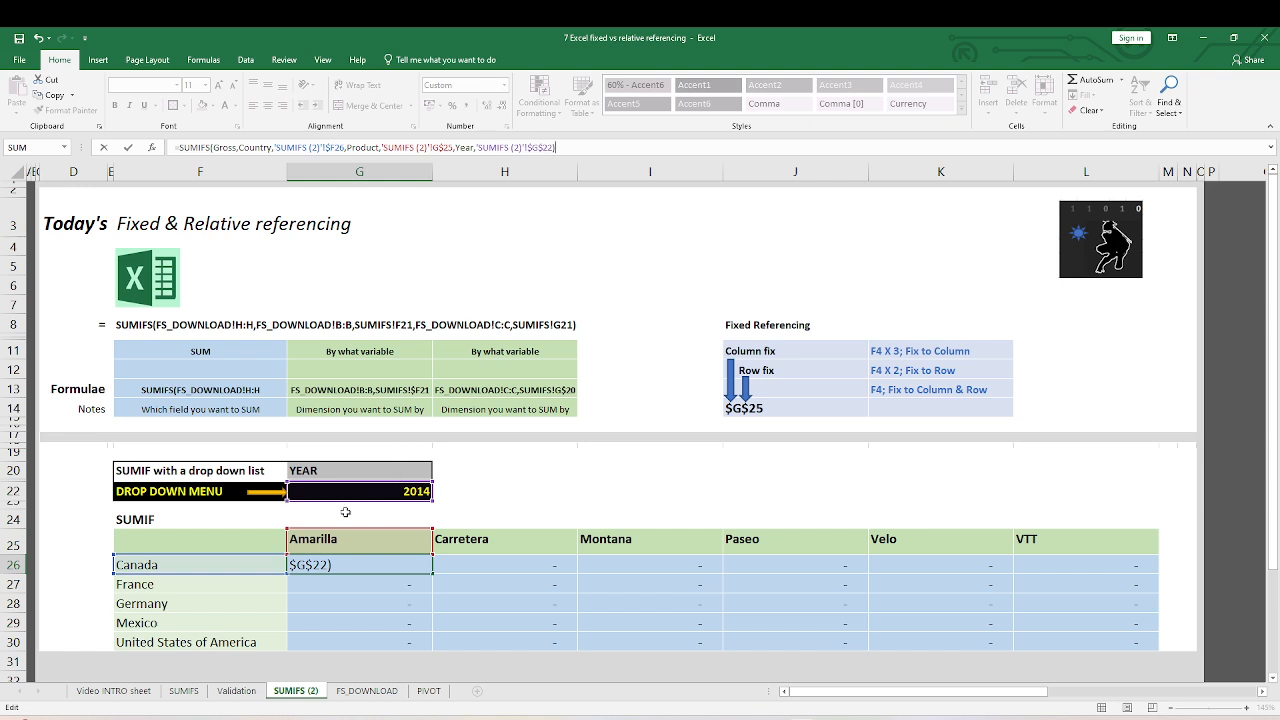
key("Return")
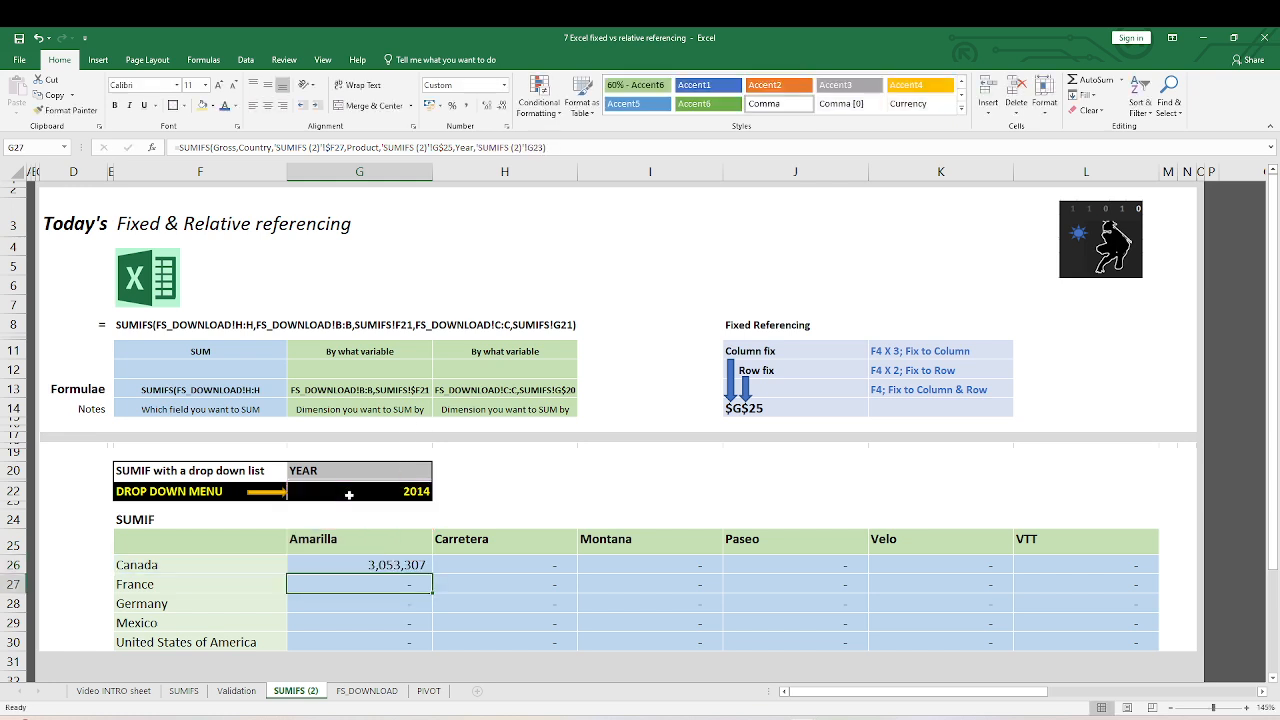
left_click(401, 565)
left_click_drag(432, 575, 1092, 637)
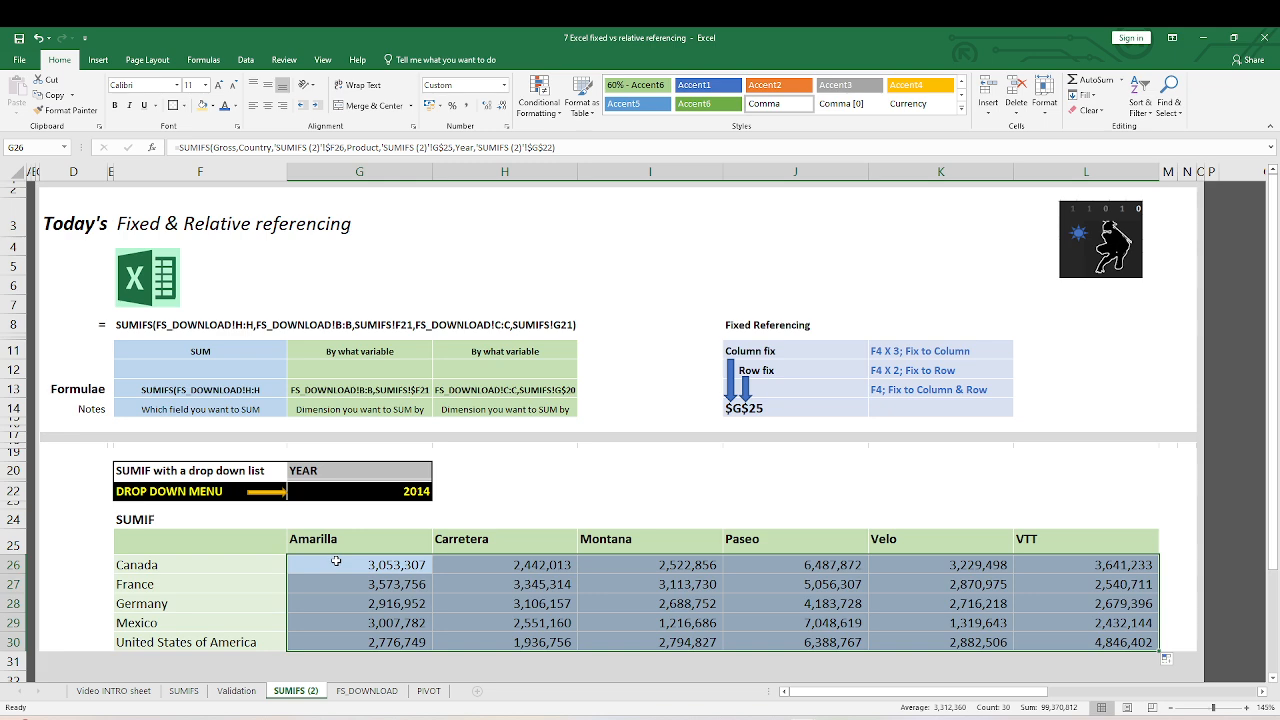
Step: Inspect the formulas in K28 and L29, and test the table by switching the year in G22 to 2013 and back to 2014
left_click(969, 601)
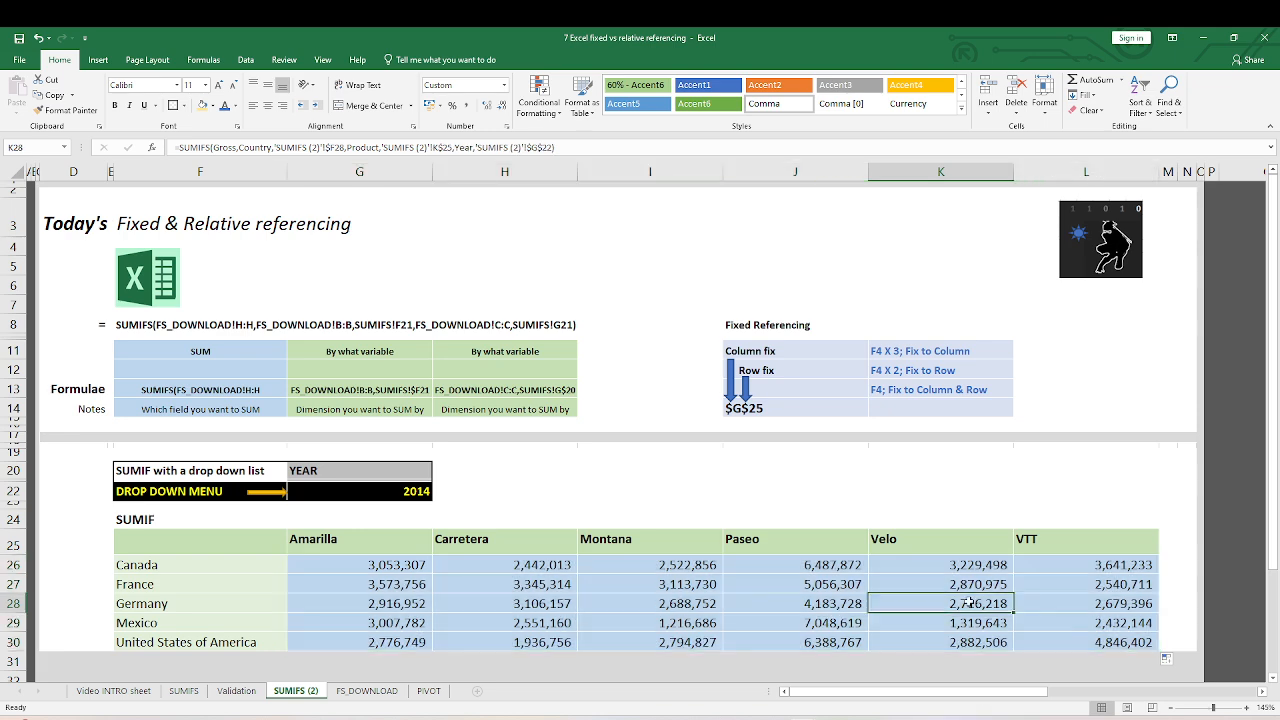
left_click(1081, 623)
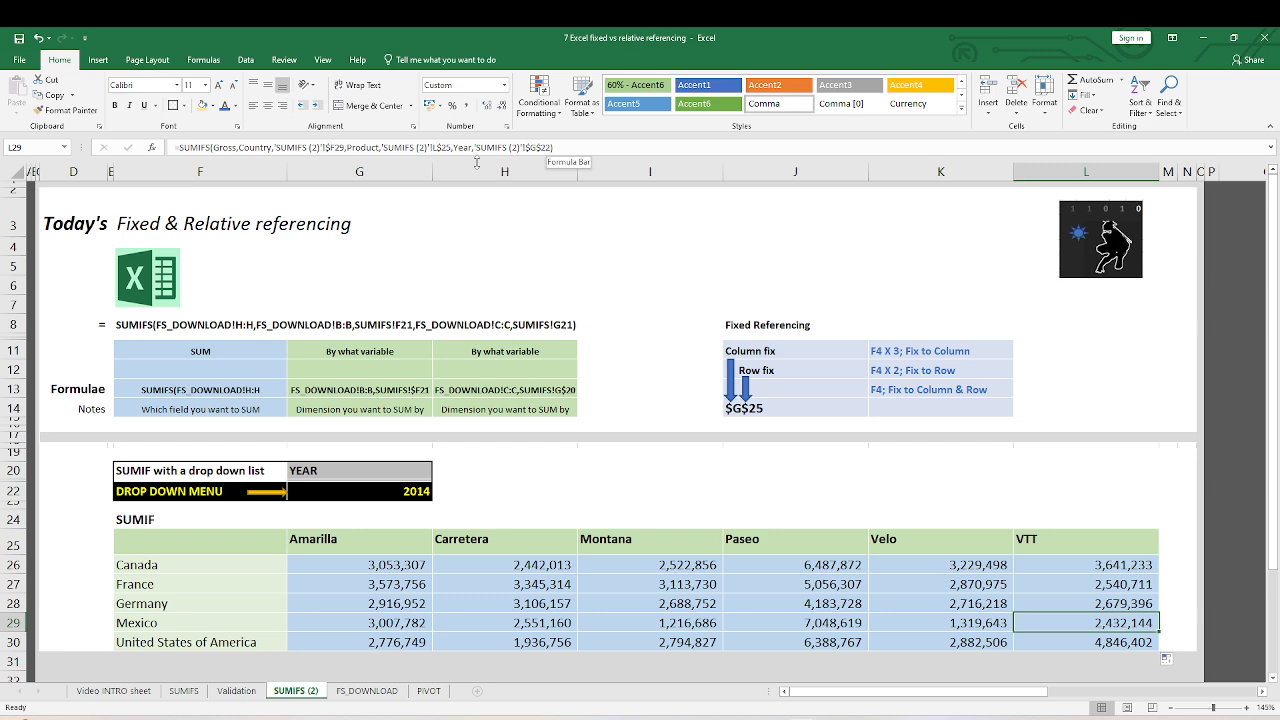
left_click(360, 490)
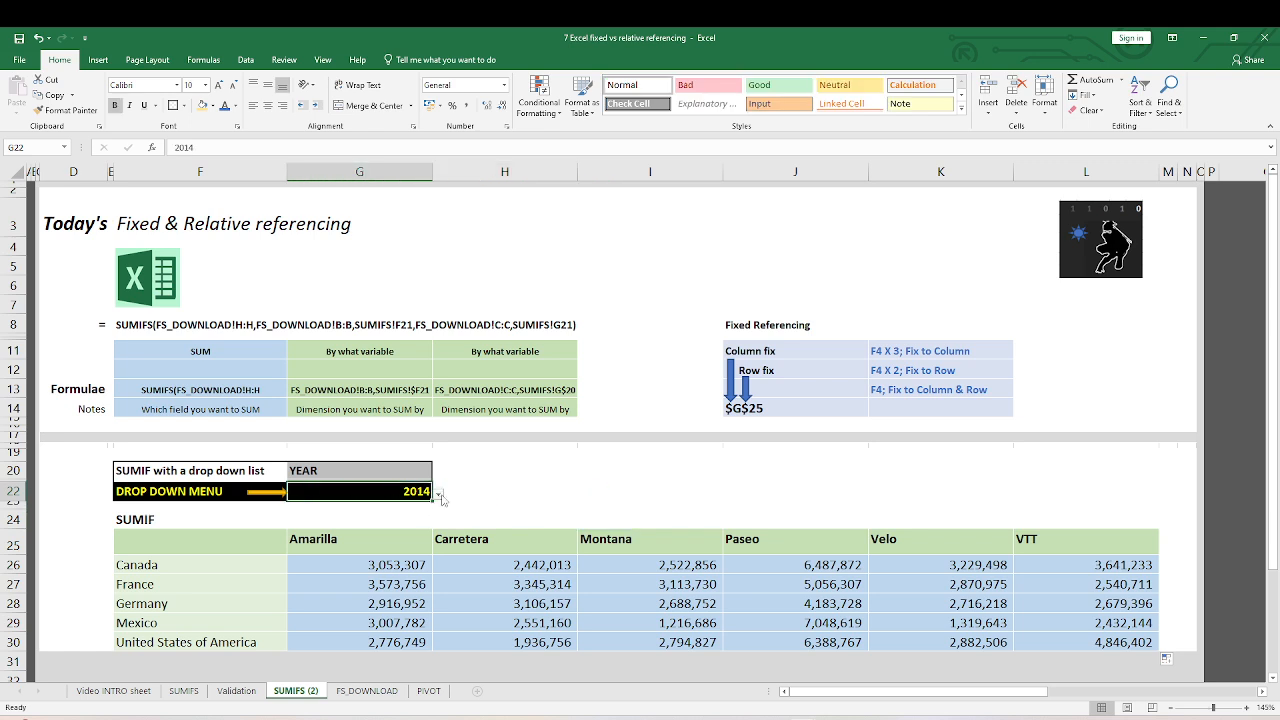
left_click(438, 495)
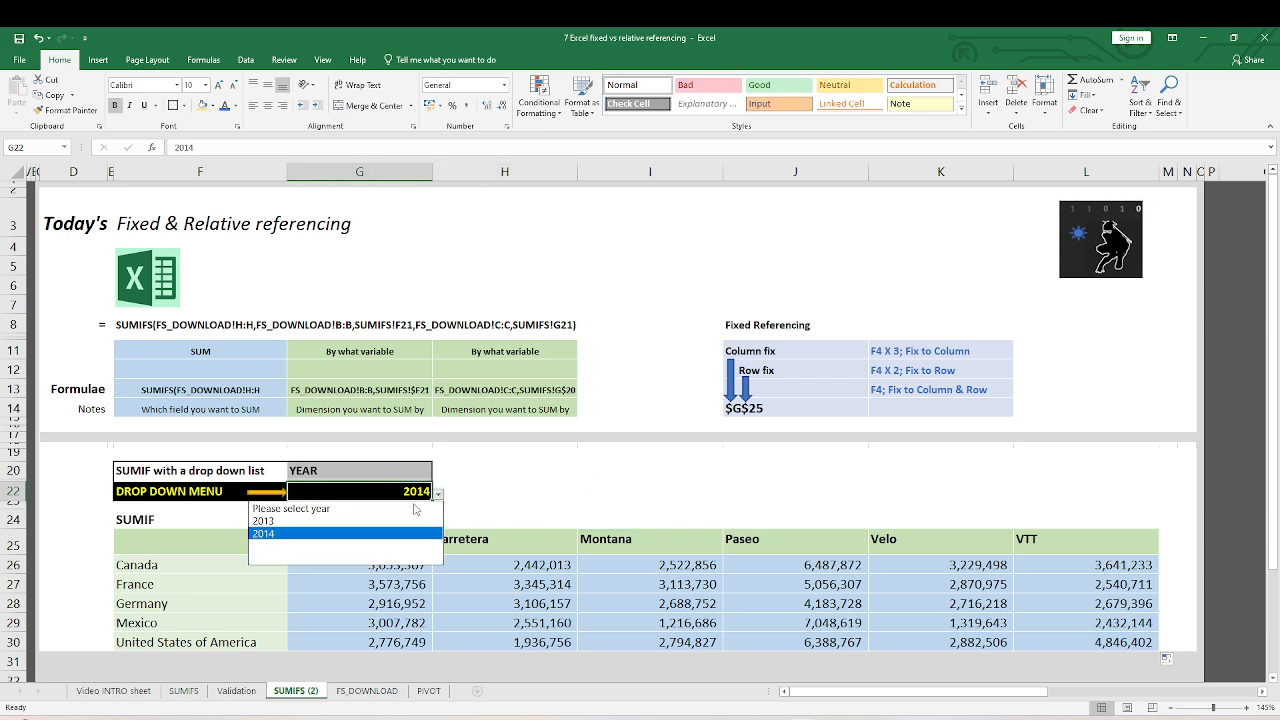
left_click(336, 522)
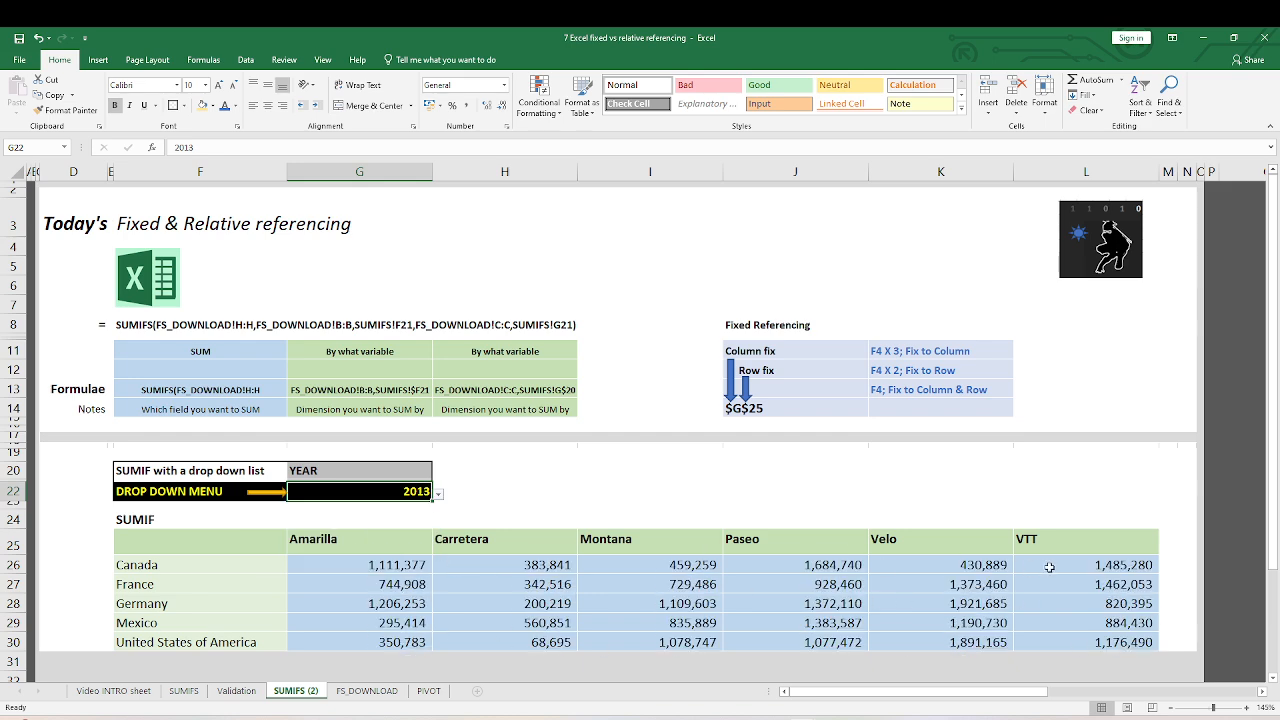
left_click(438, 494)
left_click(391, 532)
Step: Examine the formulas in K29 and G27 for their references to the year selector in G22
left_click(990, 626)
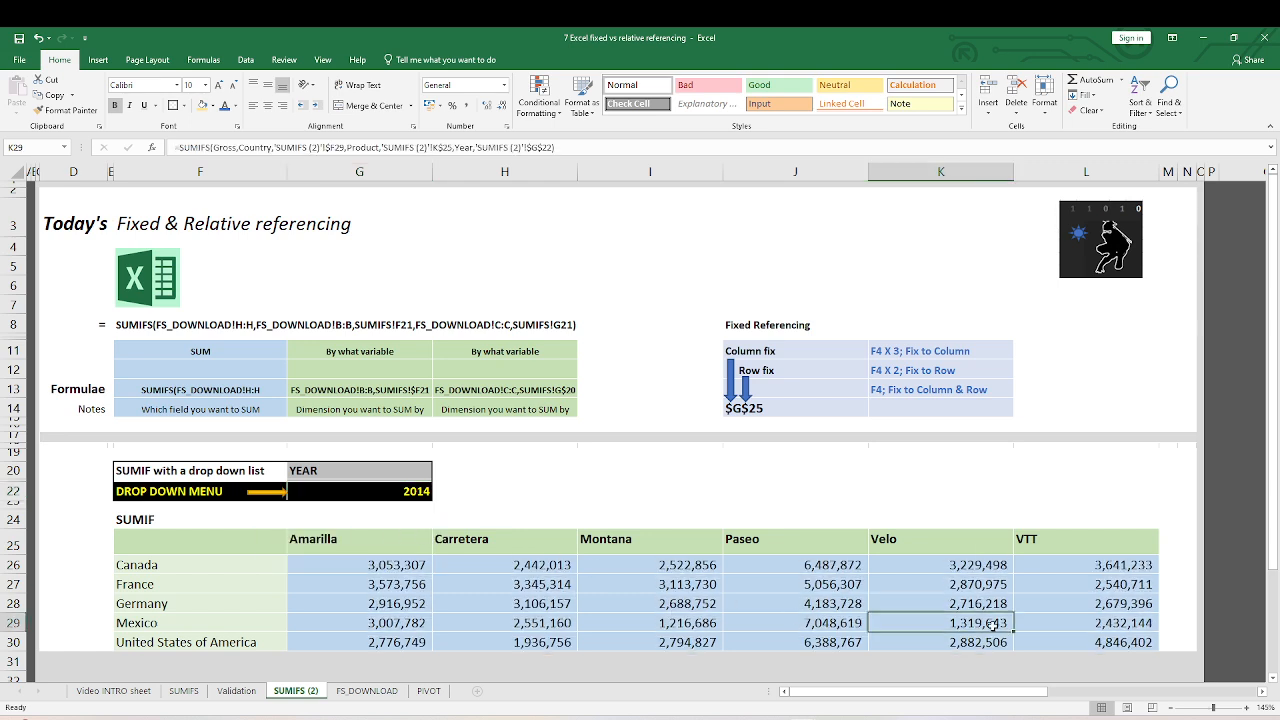
left_click(416, 492)
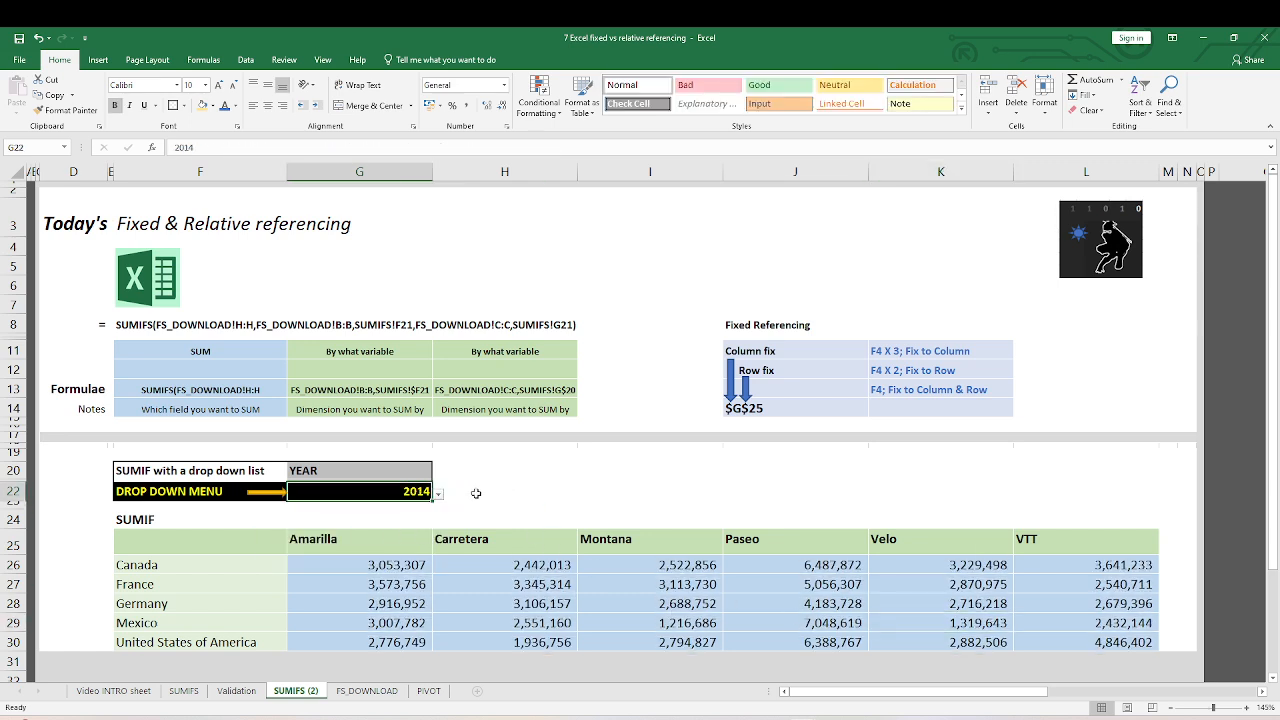
left_click(511, 488)
left_click(392, 584)
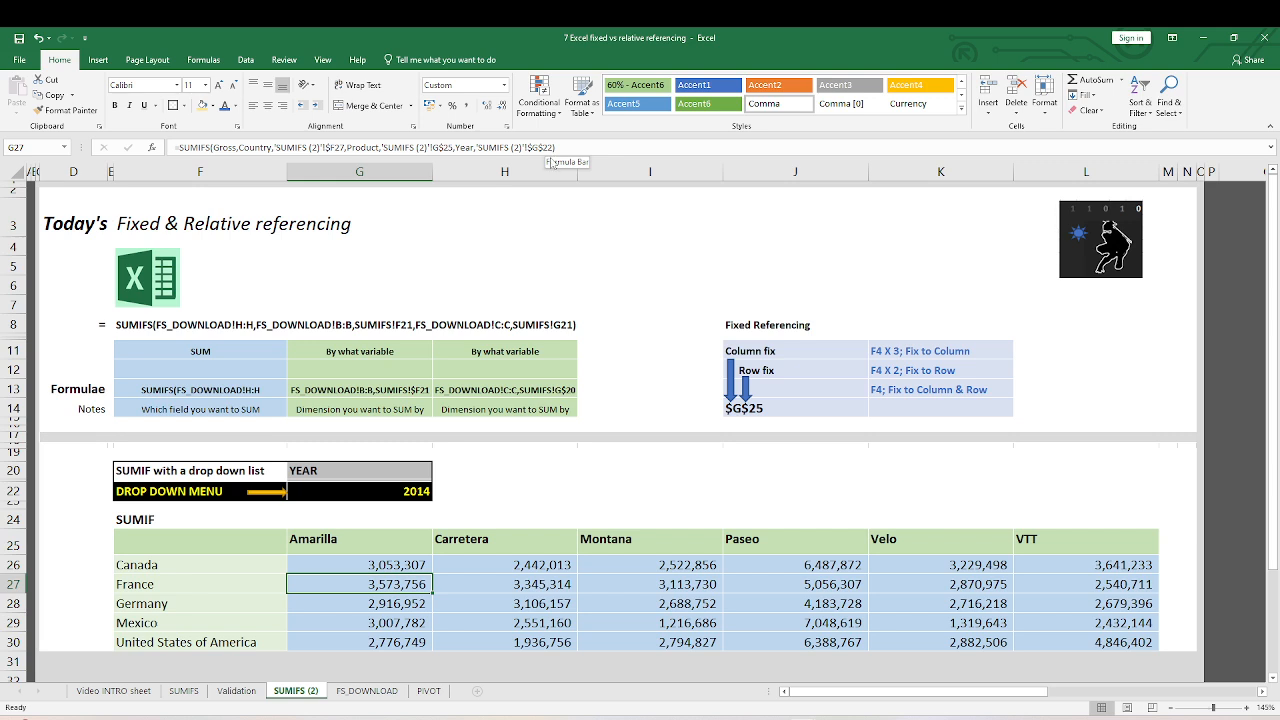
Step: Refill the table range G26:L30 from the G26 formula and reselect G26
left_click(402, 566)
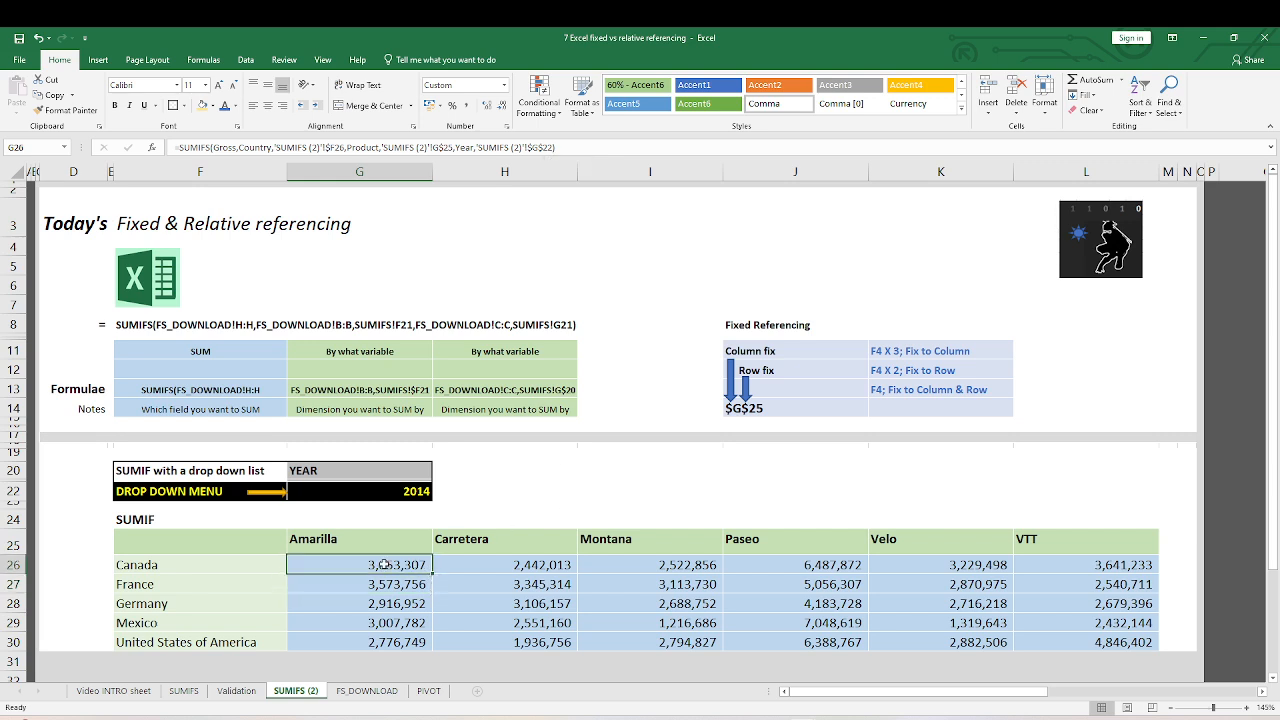
left_click_drag(434, 575, 1112, 645)
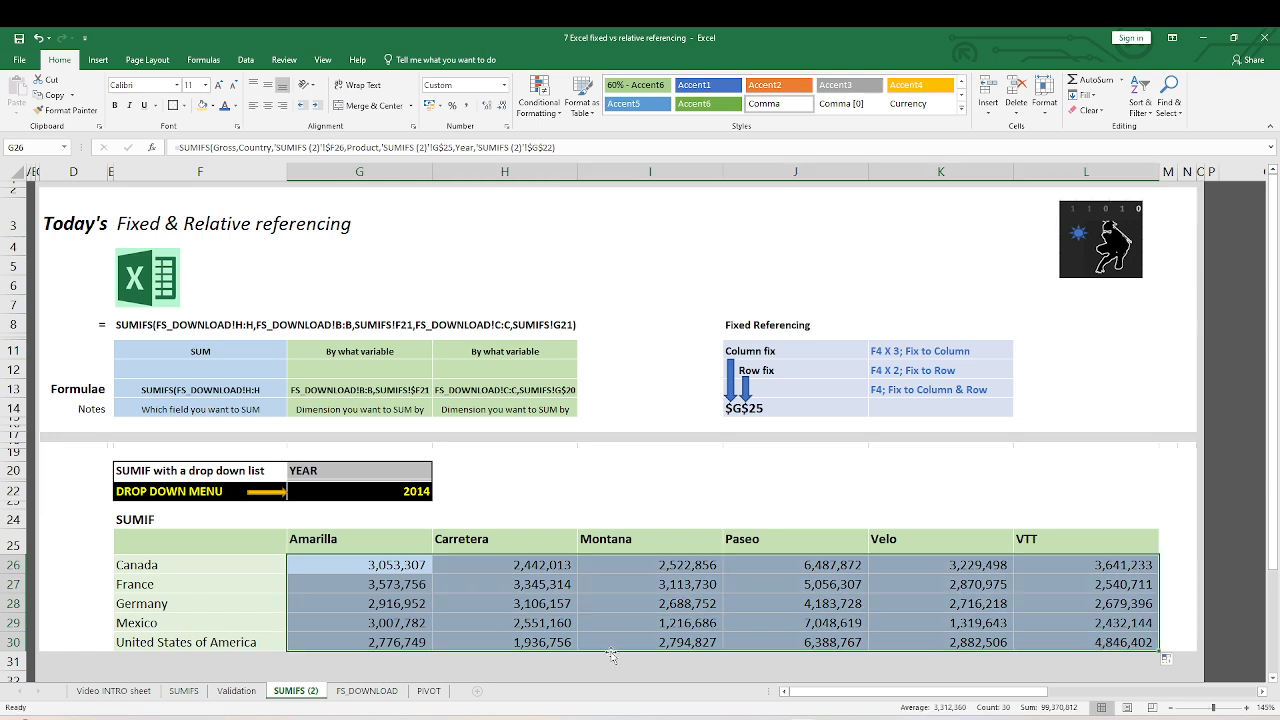
left_click(400, 566)
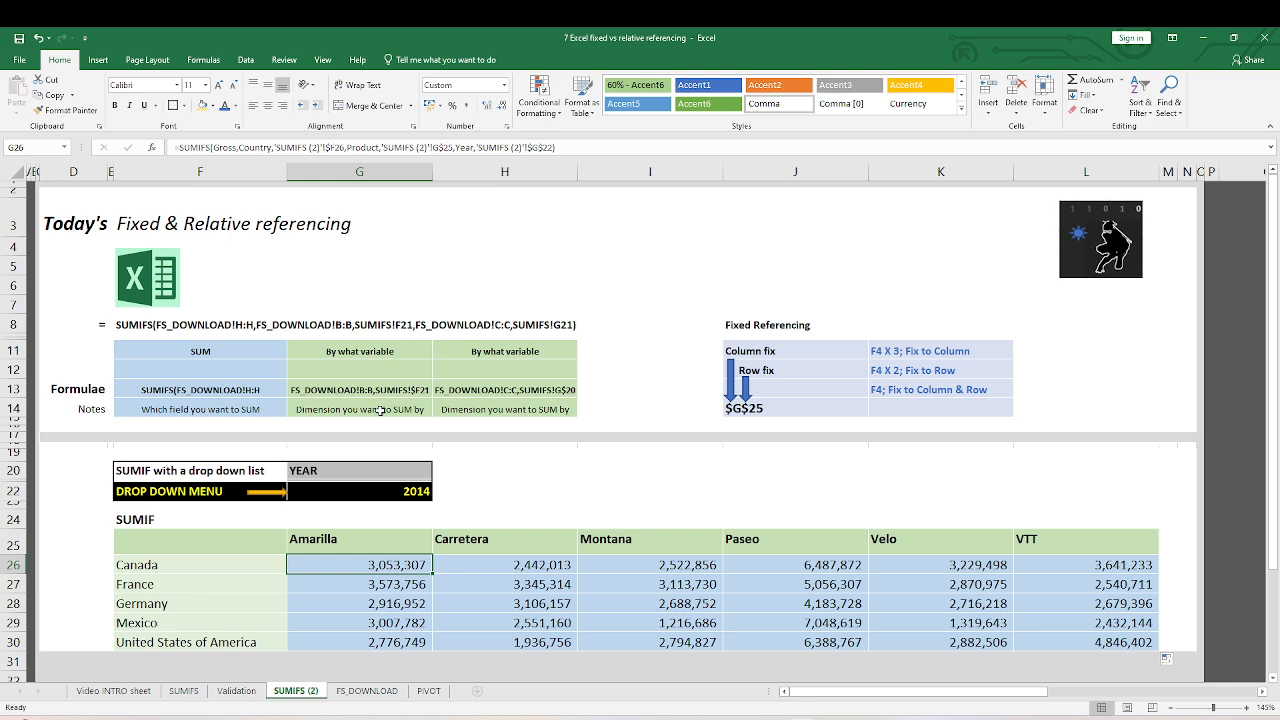
Step: Review the named Country and Product columns on FS_DOWNLOAD and the workbook's list of defined names
left_click(380, 694)
left_click(120, 166)
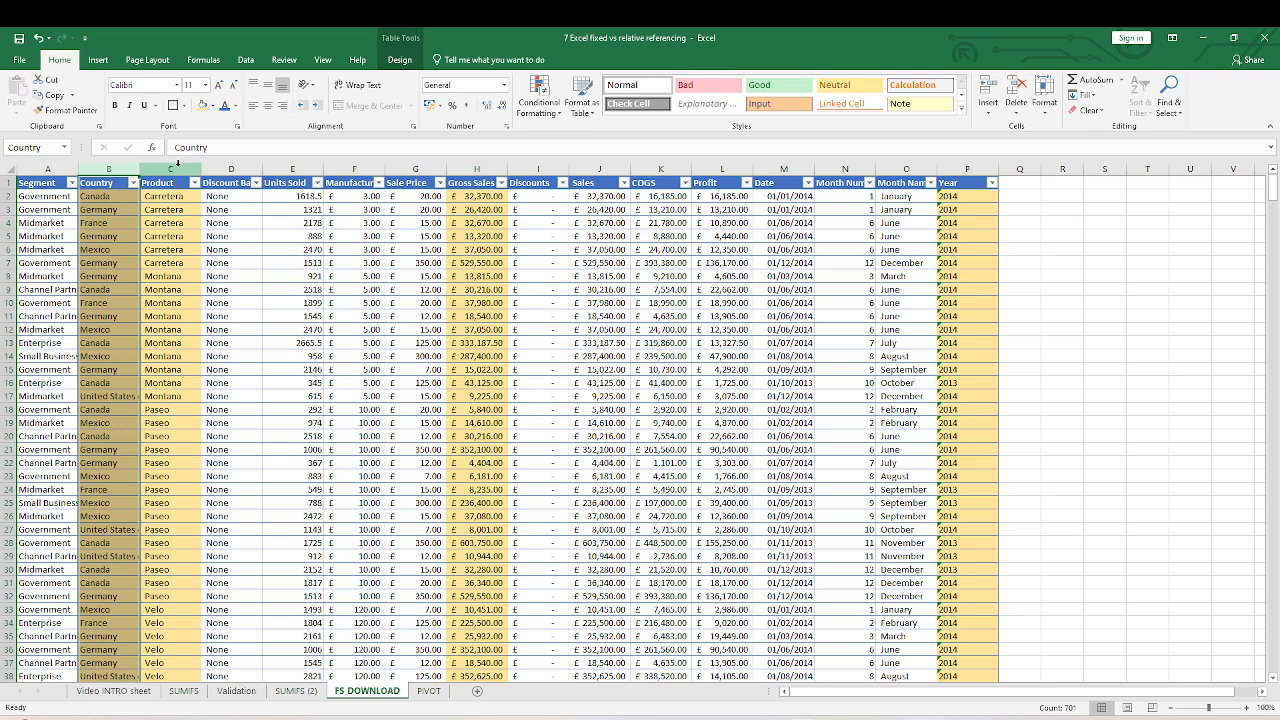
left_click(177, 163)
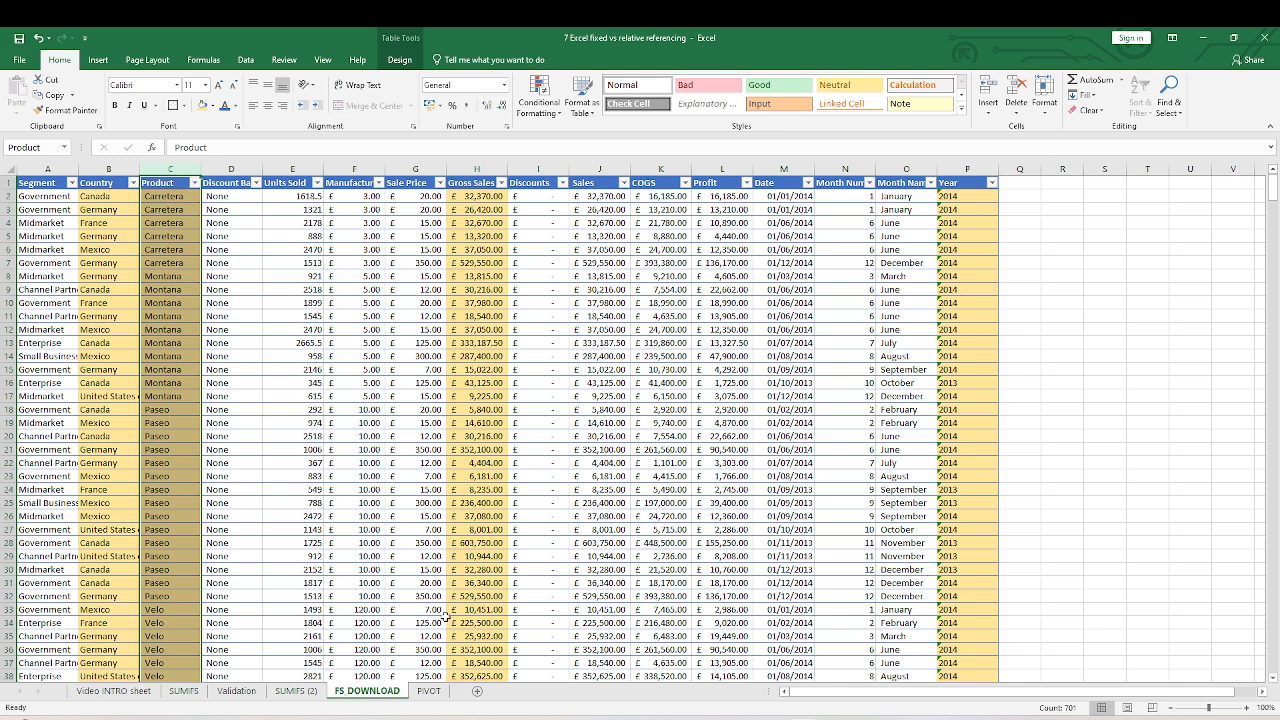
left_click(66, 147)
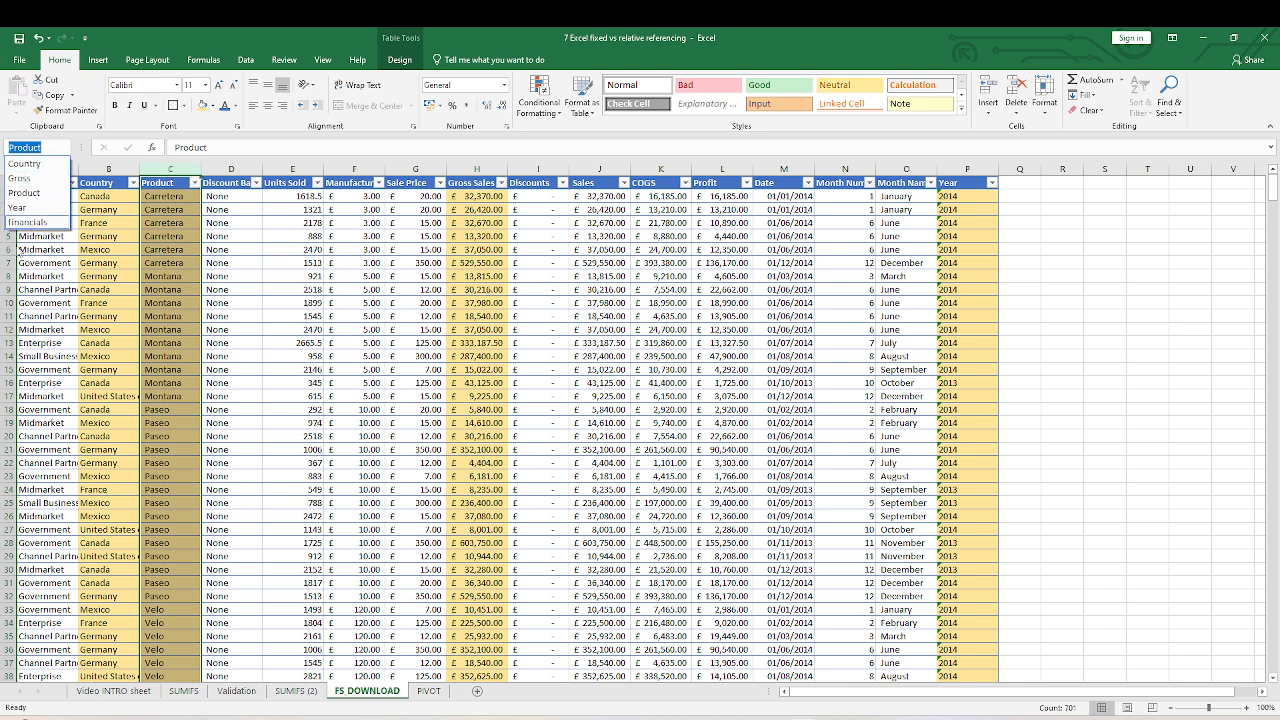
Step: Return to the SUMIFS (2) sheet and clear all formulas from the table range G26:L30
left_click(299, 697)
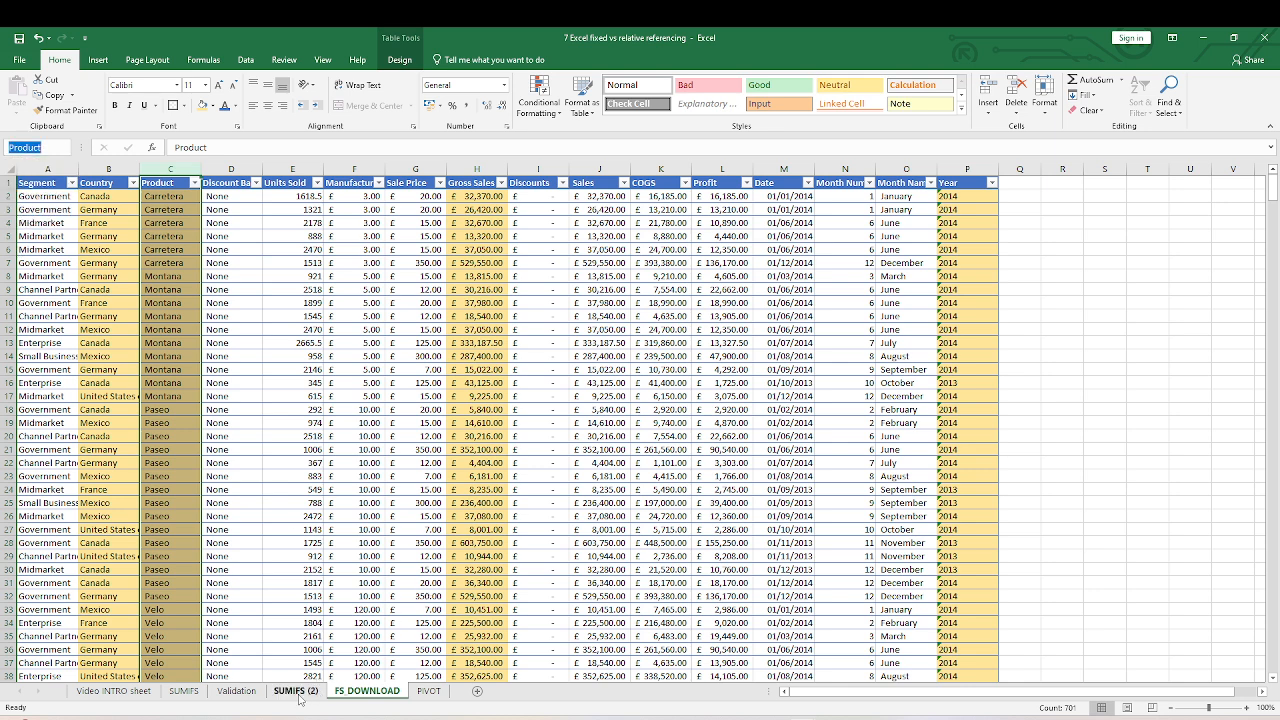
left_click(290, 692)
left_click_drag(377, 570, 1089, 632)
key("Delete")
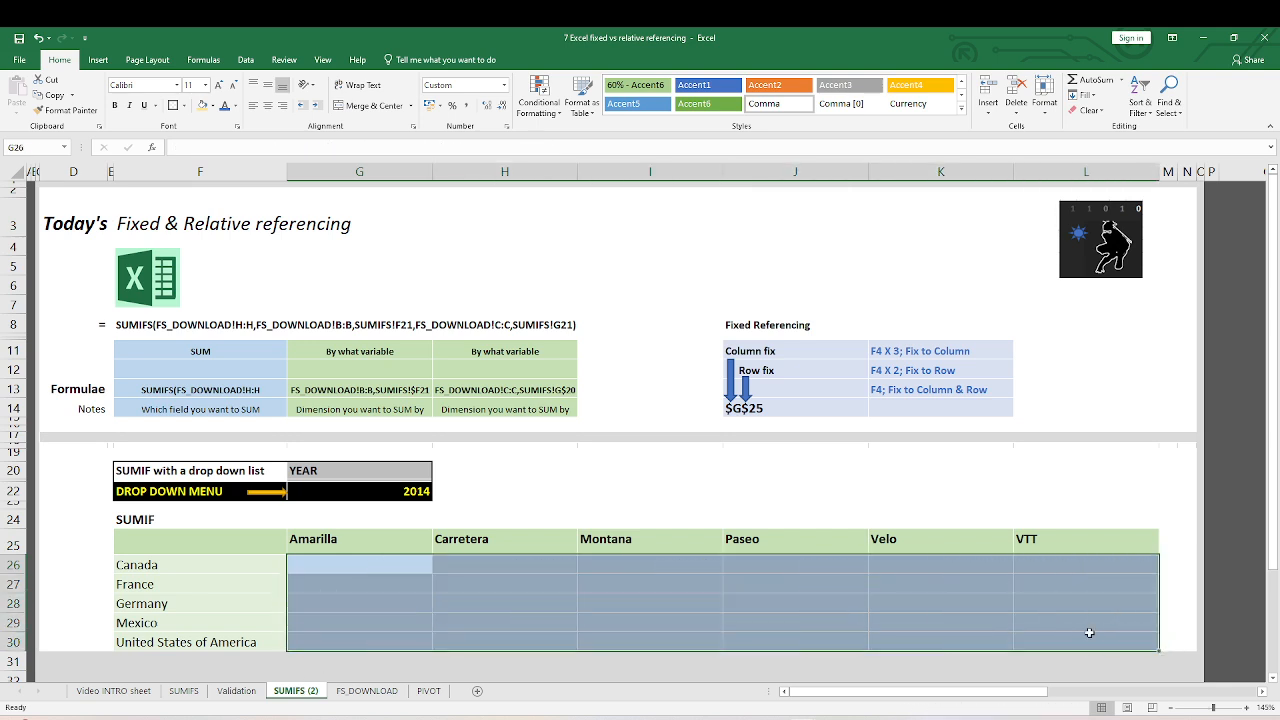
Step: Start a SUMIFS formula in G26 that sums Gross, matches Country to $F26, and takes Product as the second criteria range
left_click(348, 569)
type("=sumifs(")
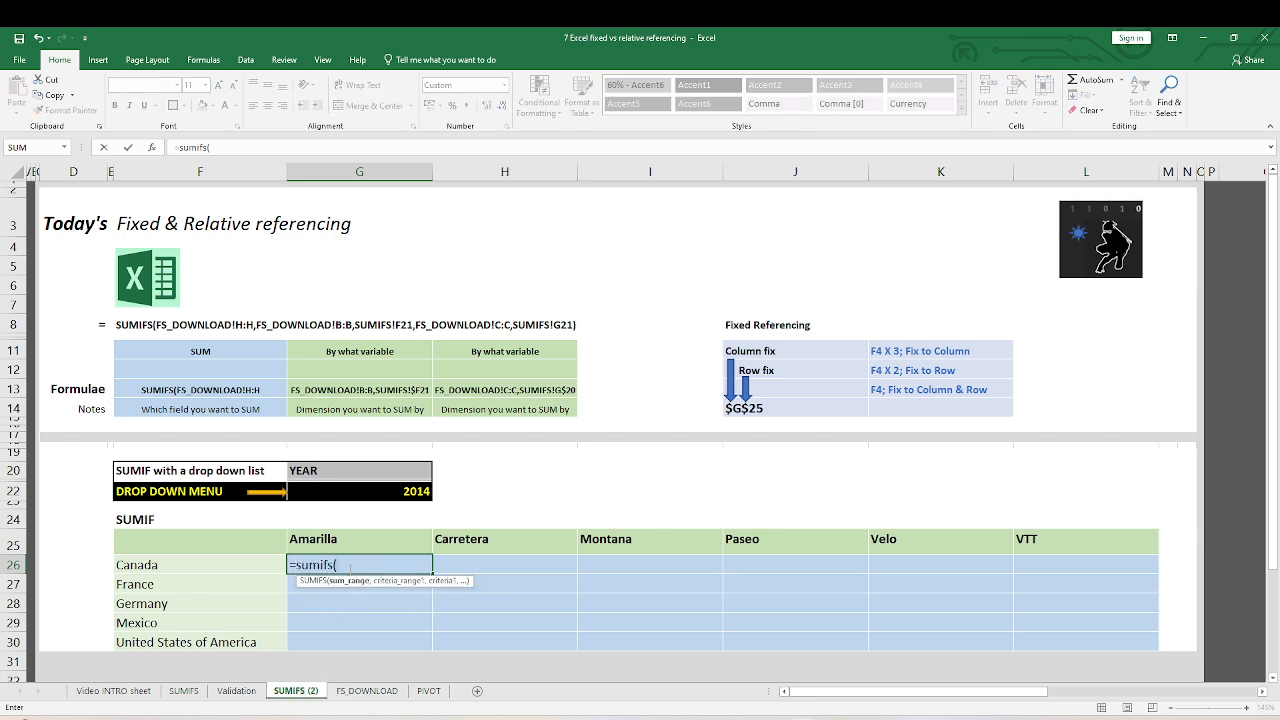
type("Gros")
type("s,")
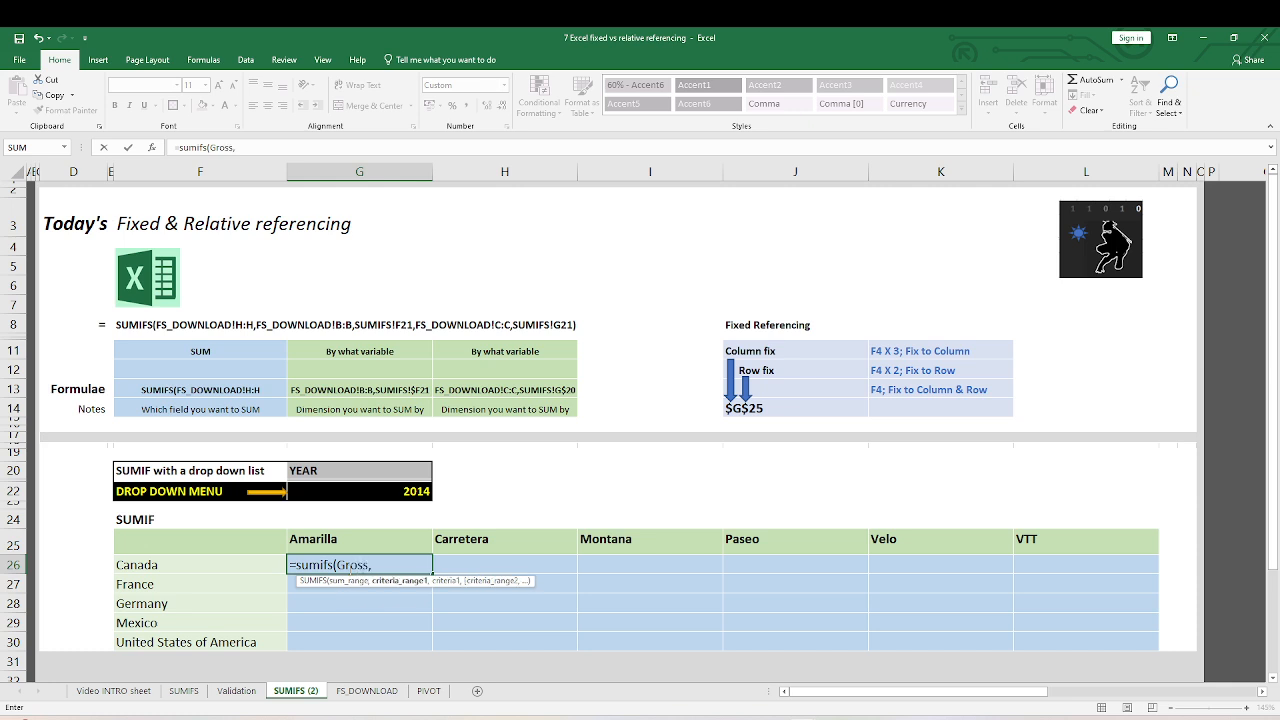
type("Country,")
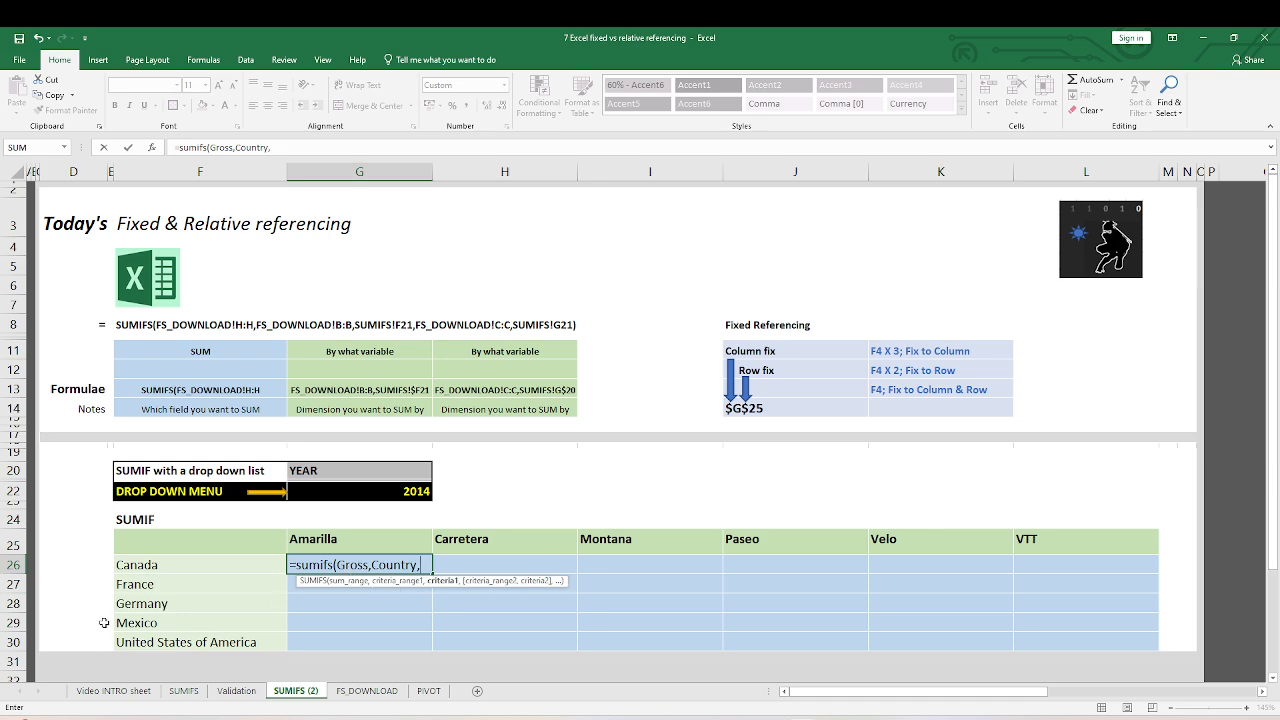
left_click(136, 567)
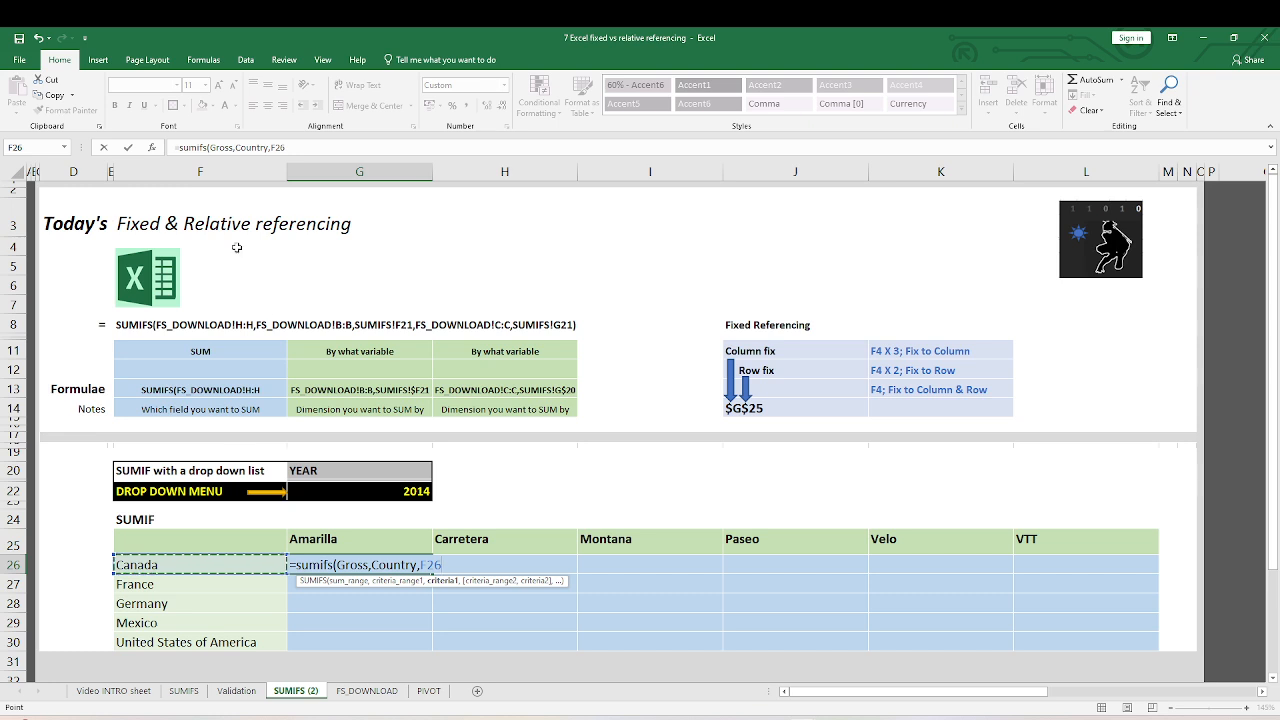
left_click(273, 147)
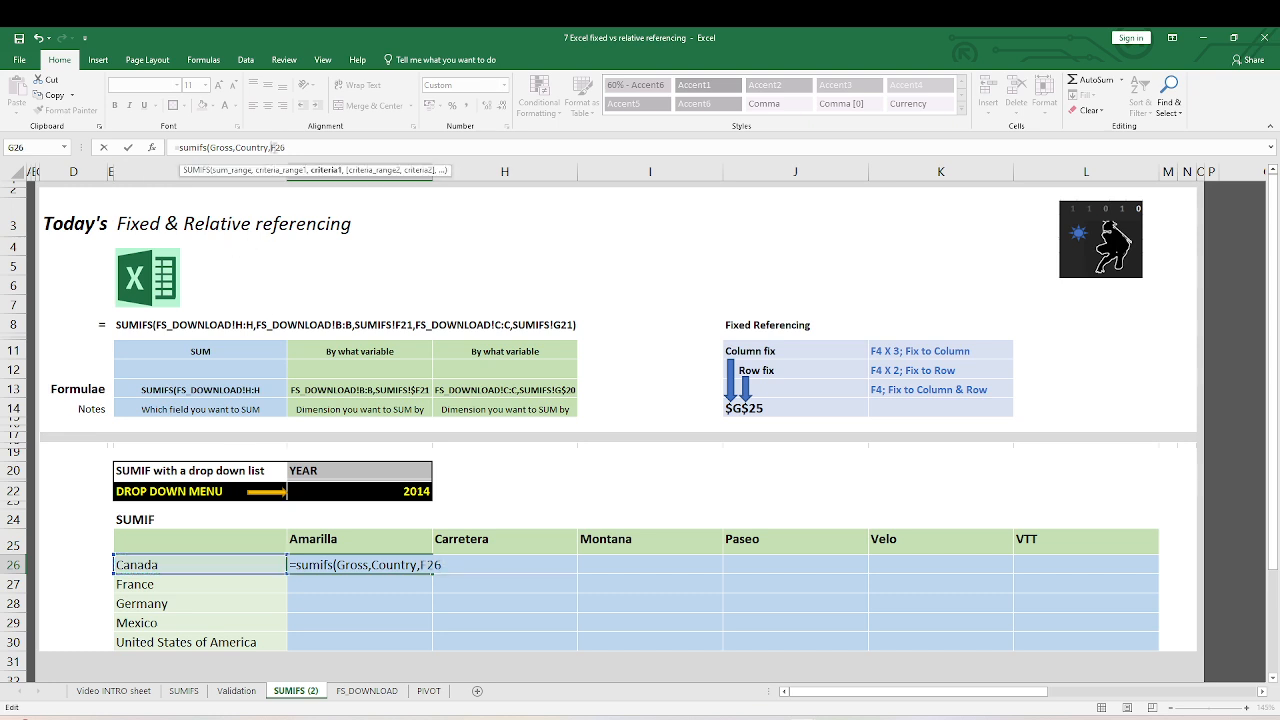
type("$F26,Product")
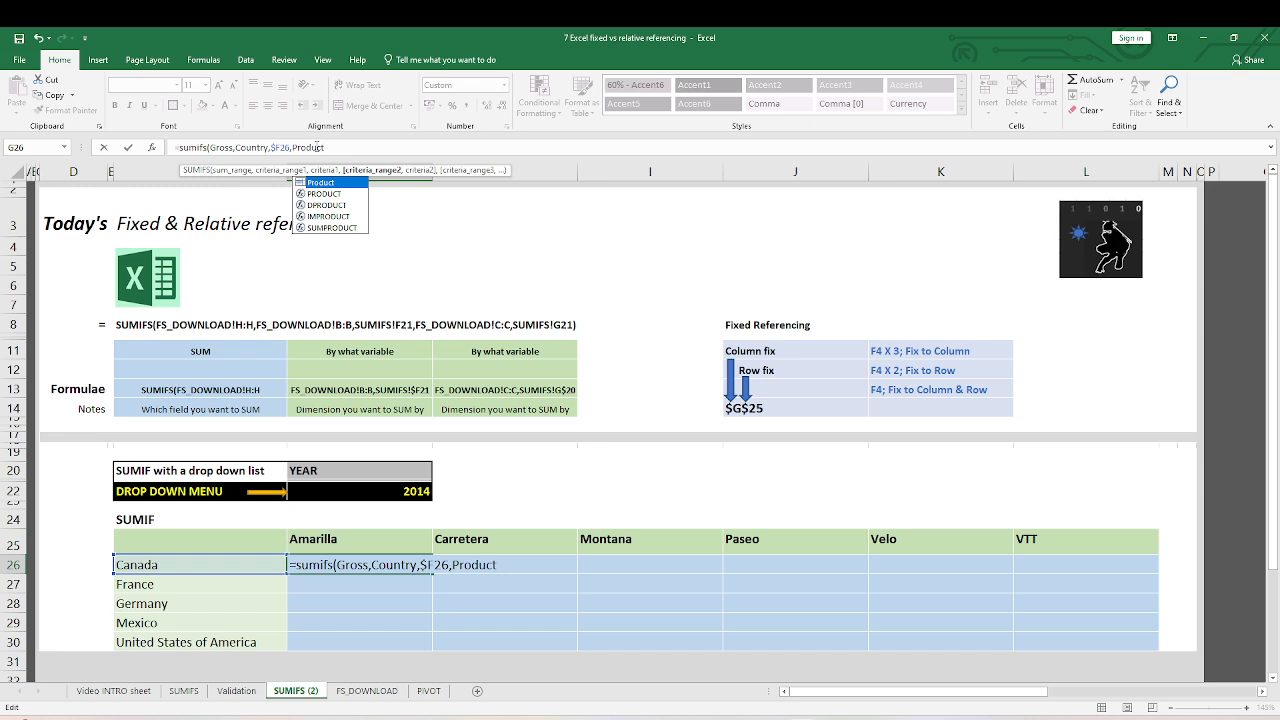
Step: Add the Amarilla header as the Product criterion in the G26 formula, with its row fixed as G$25
type(",")
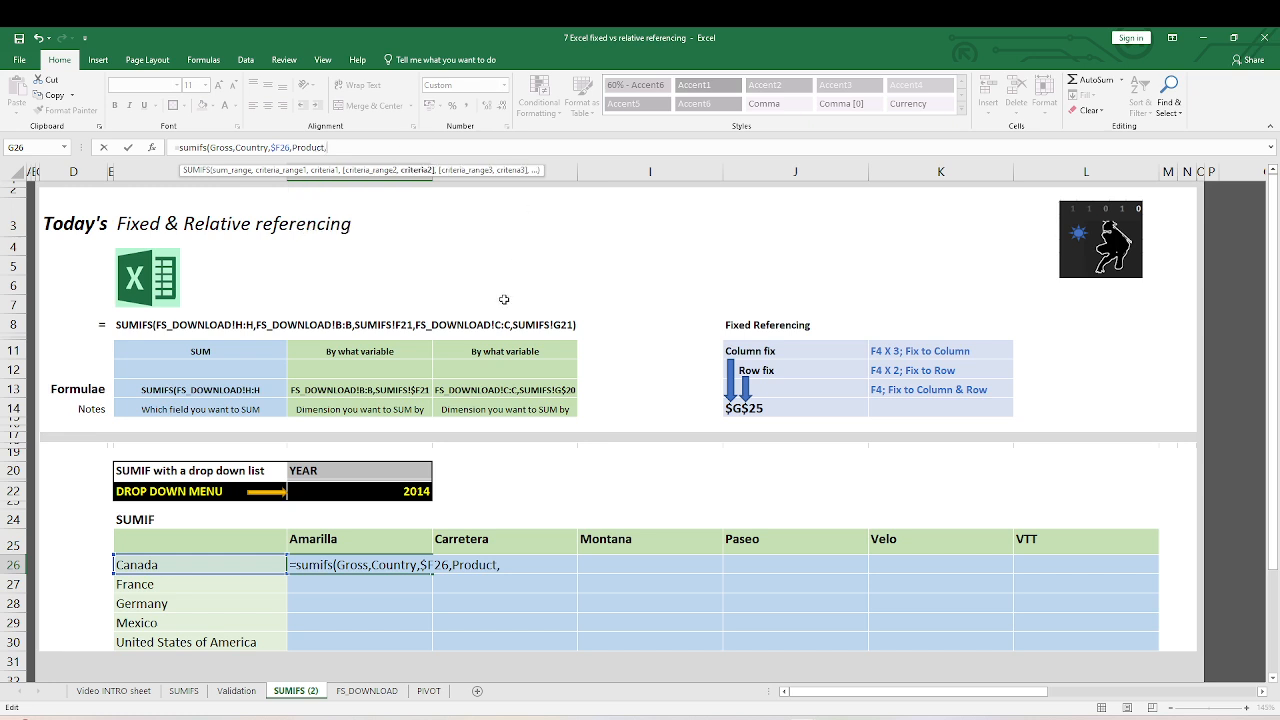
left_click(354, 546)
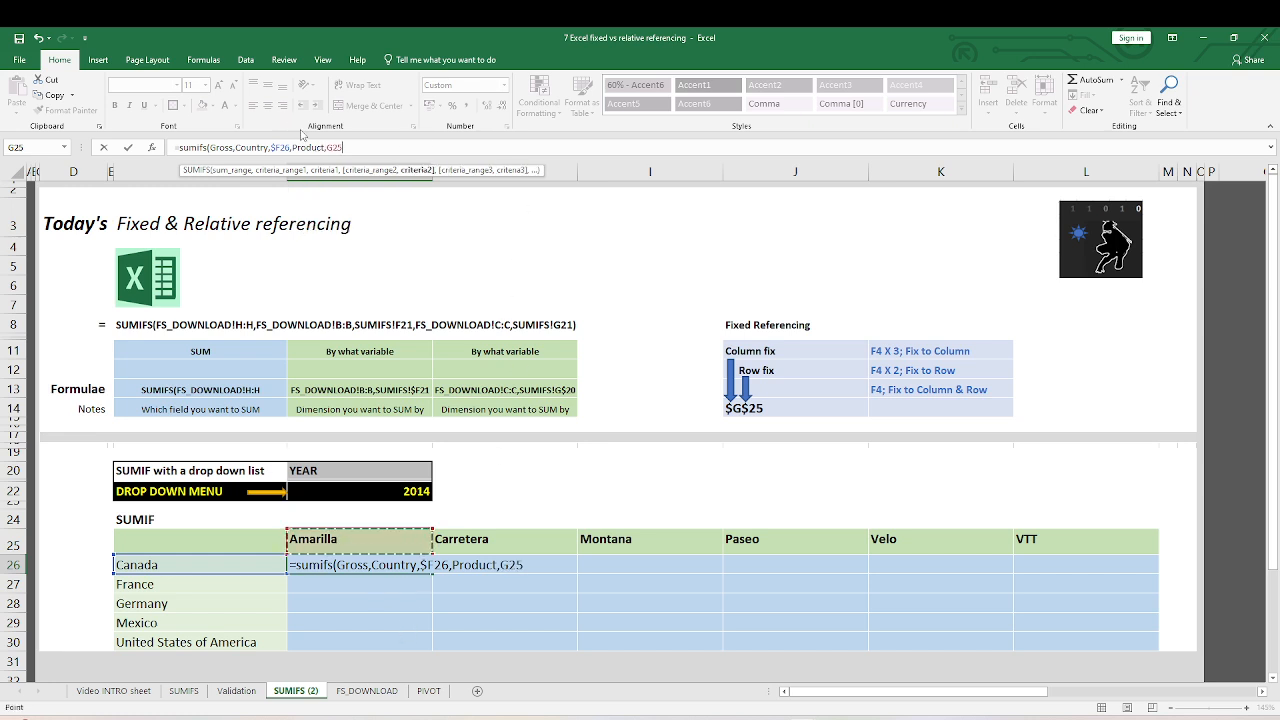
left_click(340, 147)
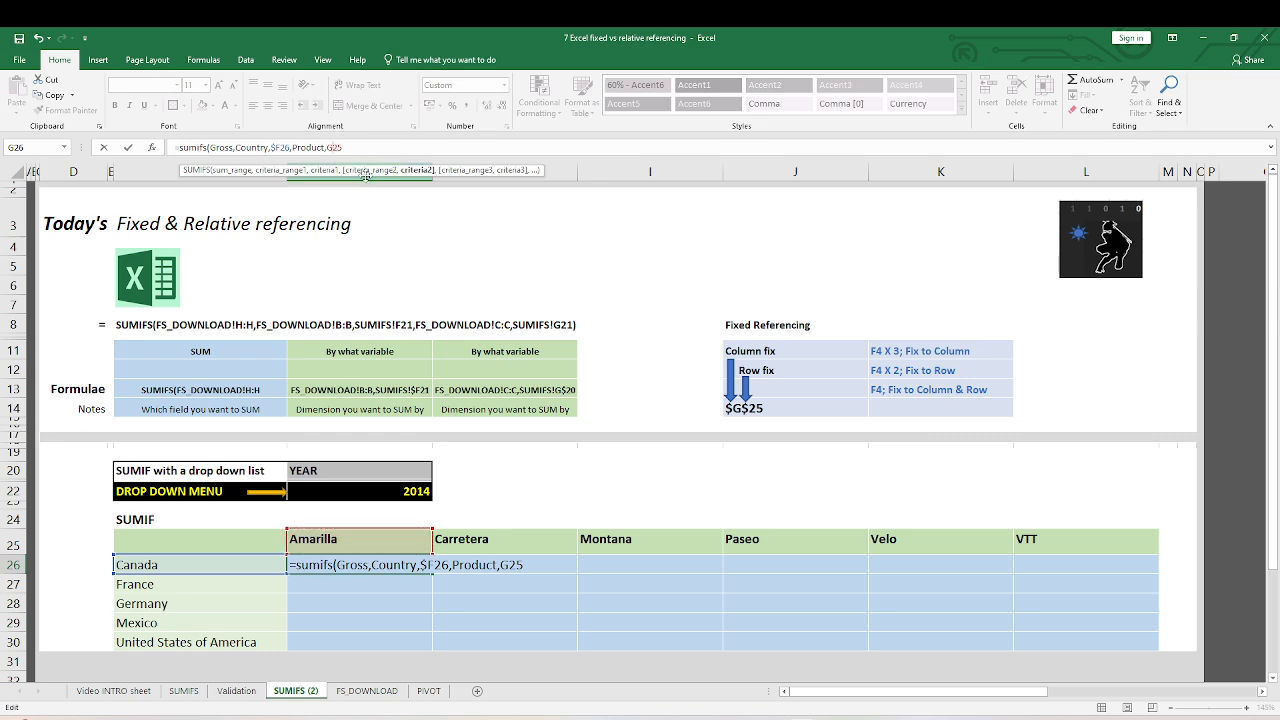
type("$25")
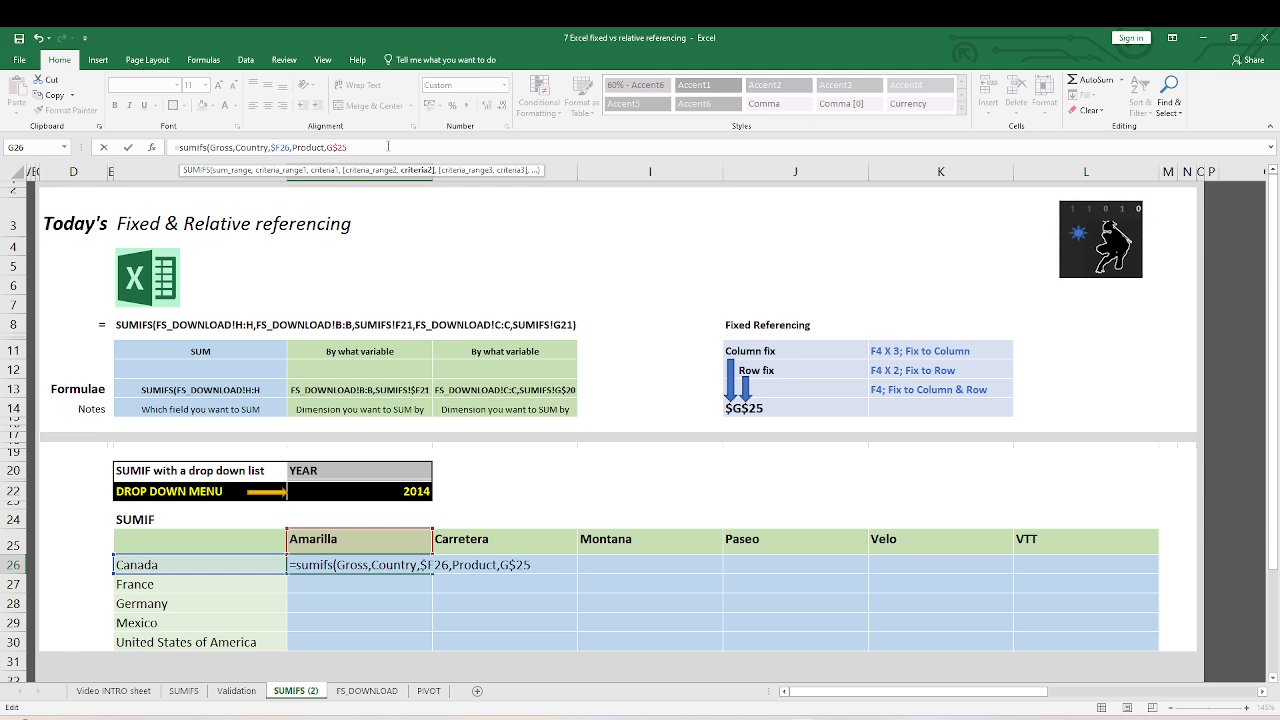
Step: Complete the G26 formula with the Year range matched to the fully fixed year selector $G$22
type(",Year")
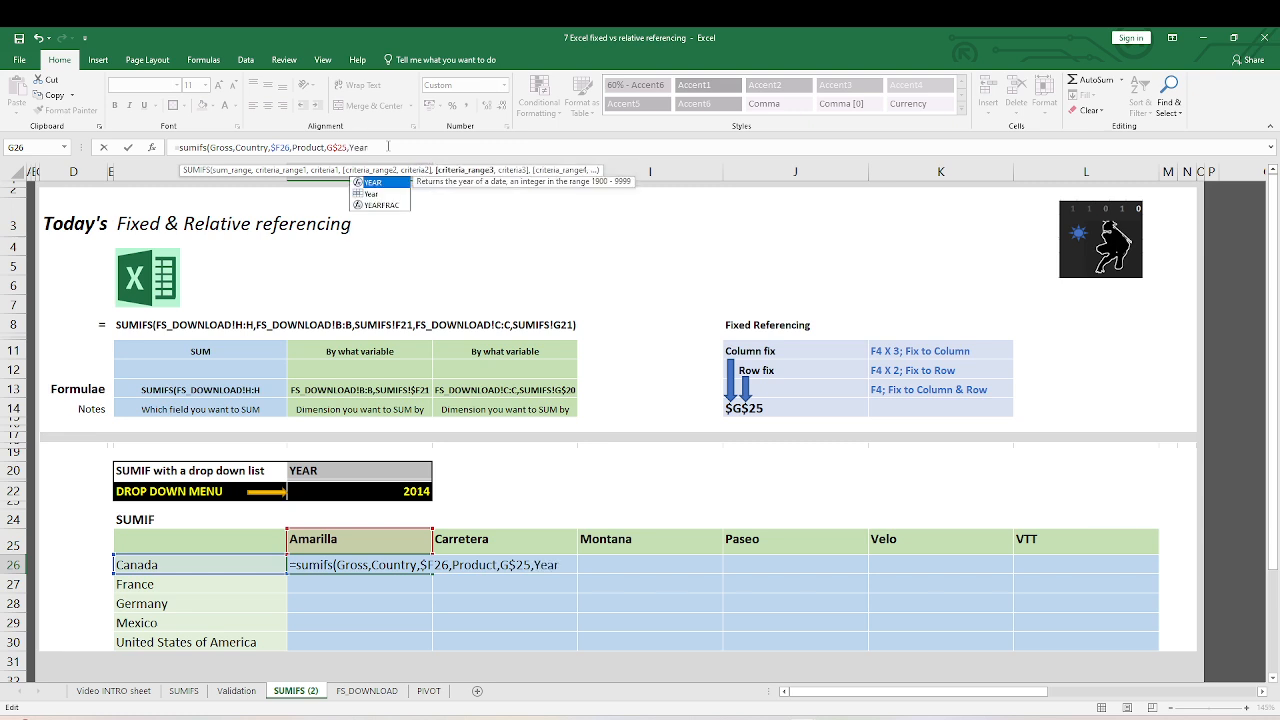
type(",")
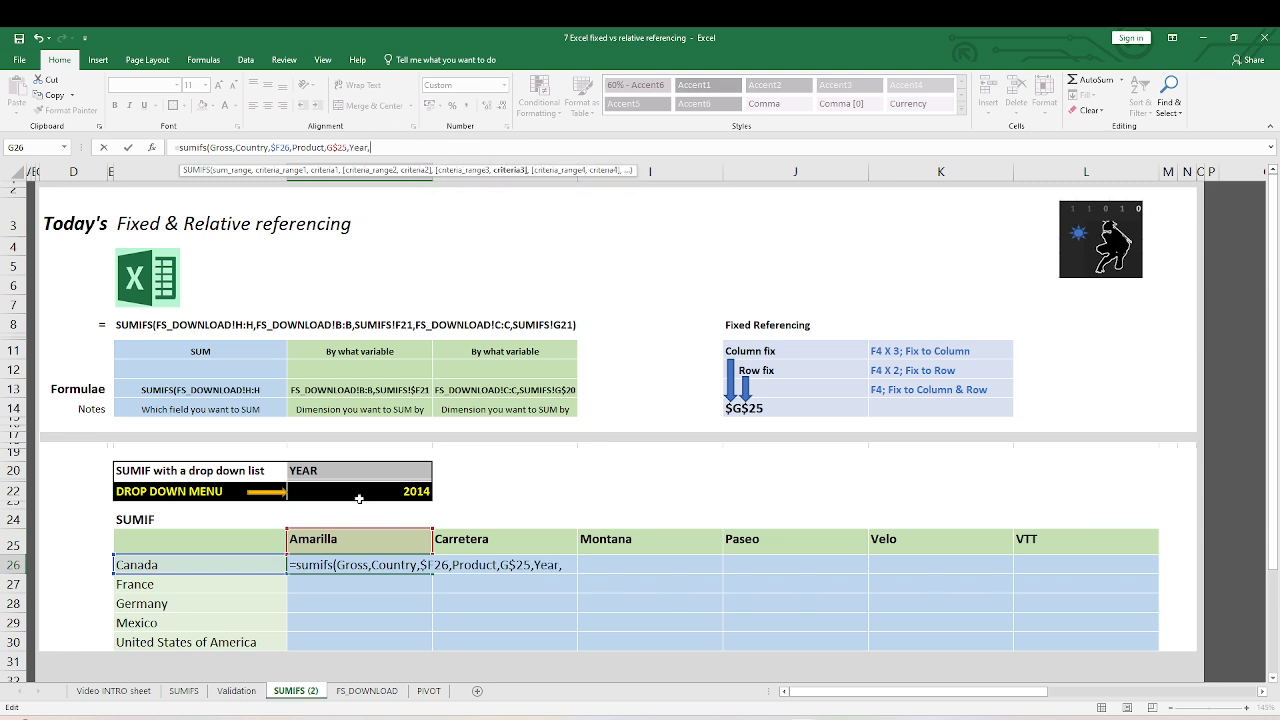
left_click(359, 492)
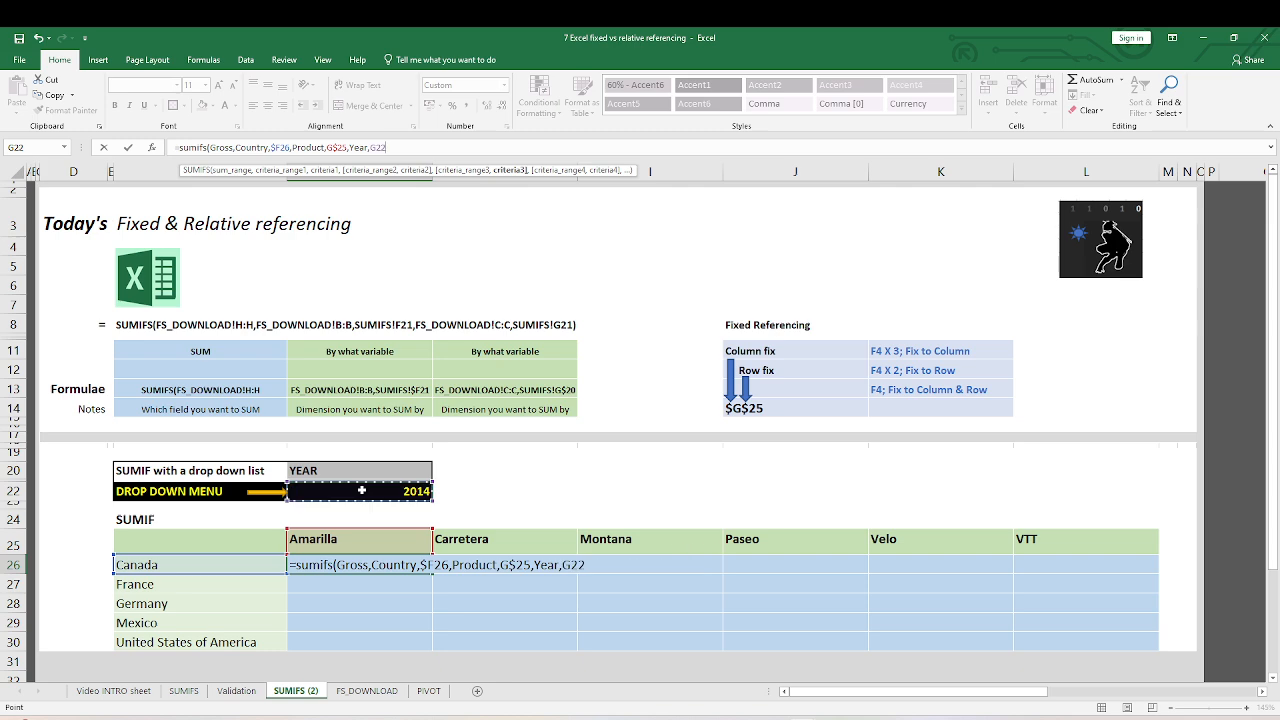
left_click(377, 147)
key("F4")
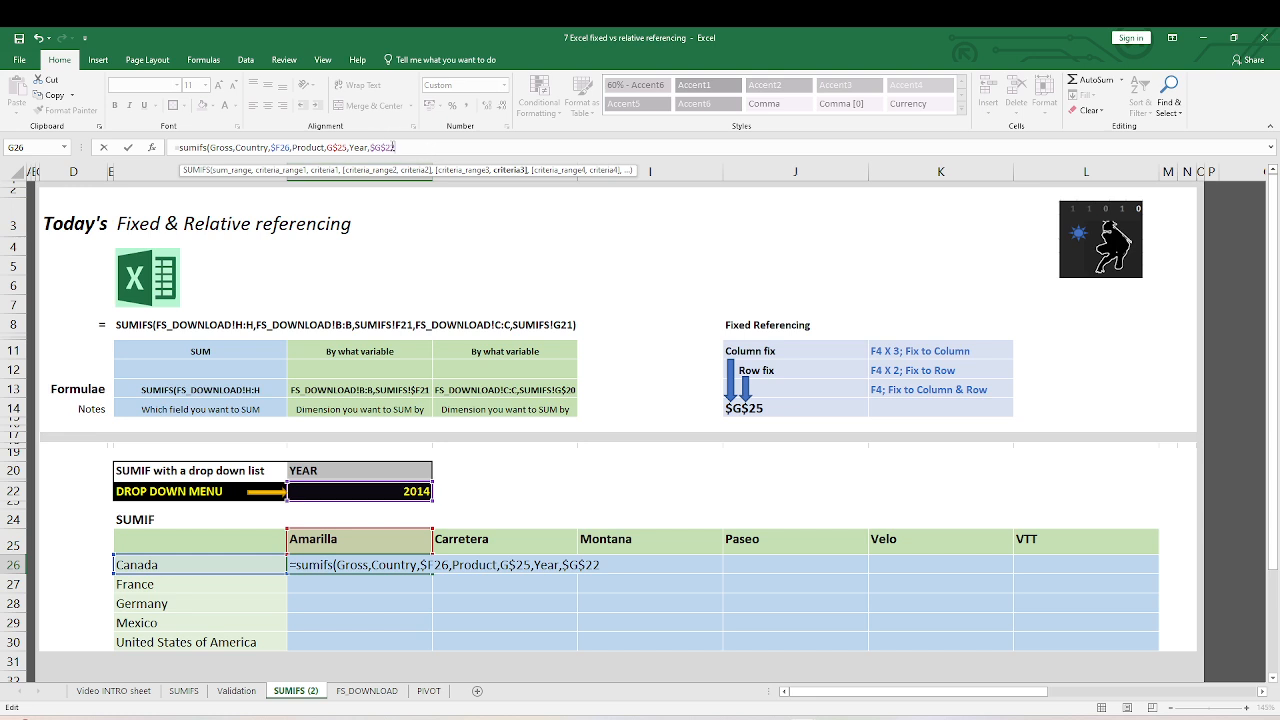
type(")")
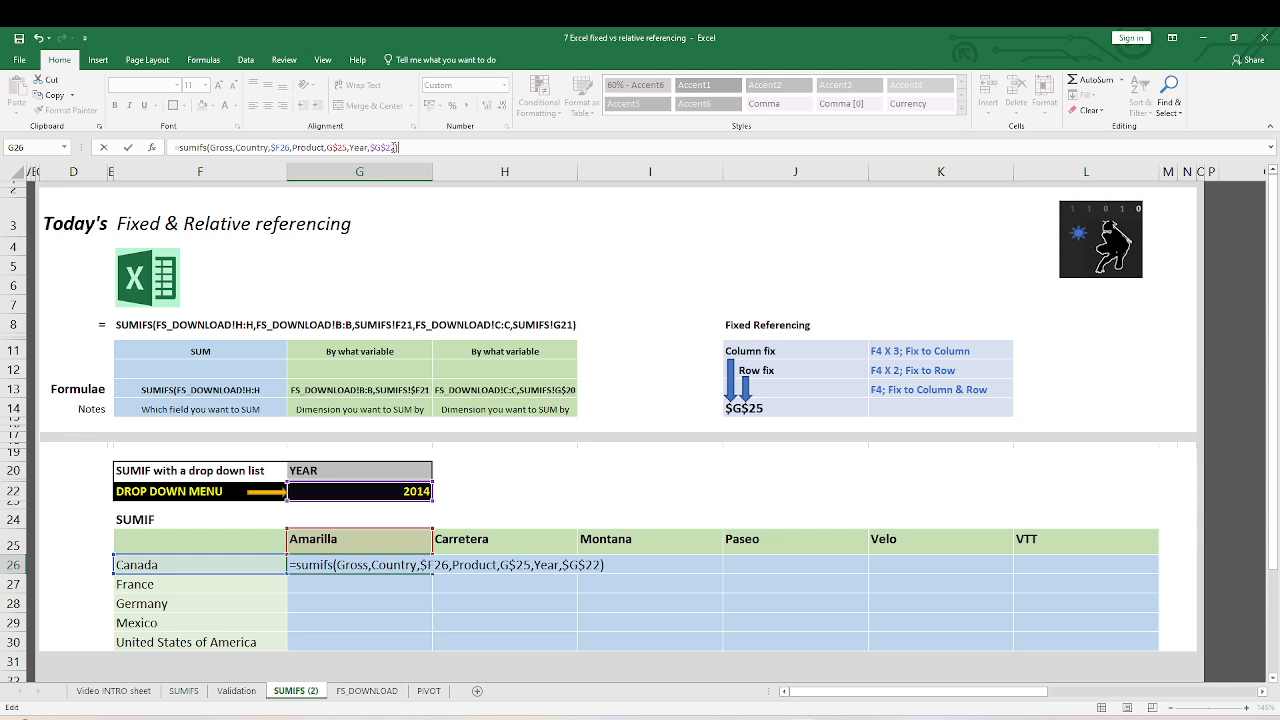
key("Return")
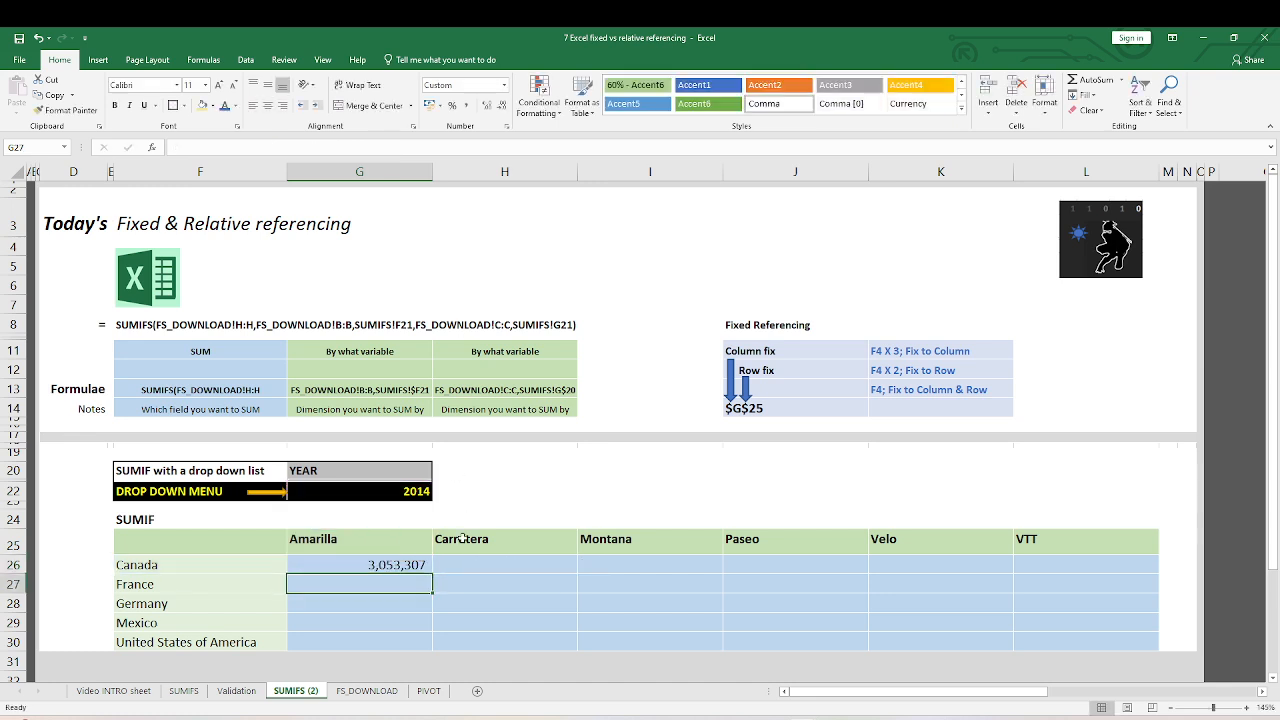
Step: Fill the G26 formula across and down the whole table range G26:L30
left_click(406, 562)
left_click_drag(439, 575, 1085, 612)
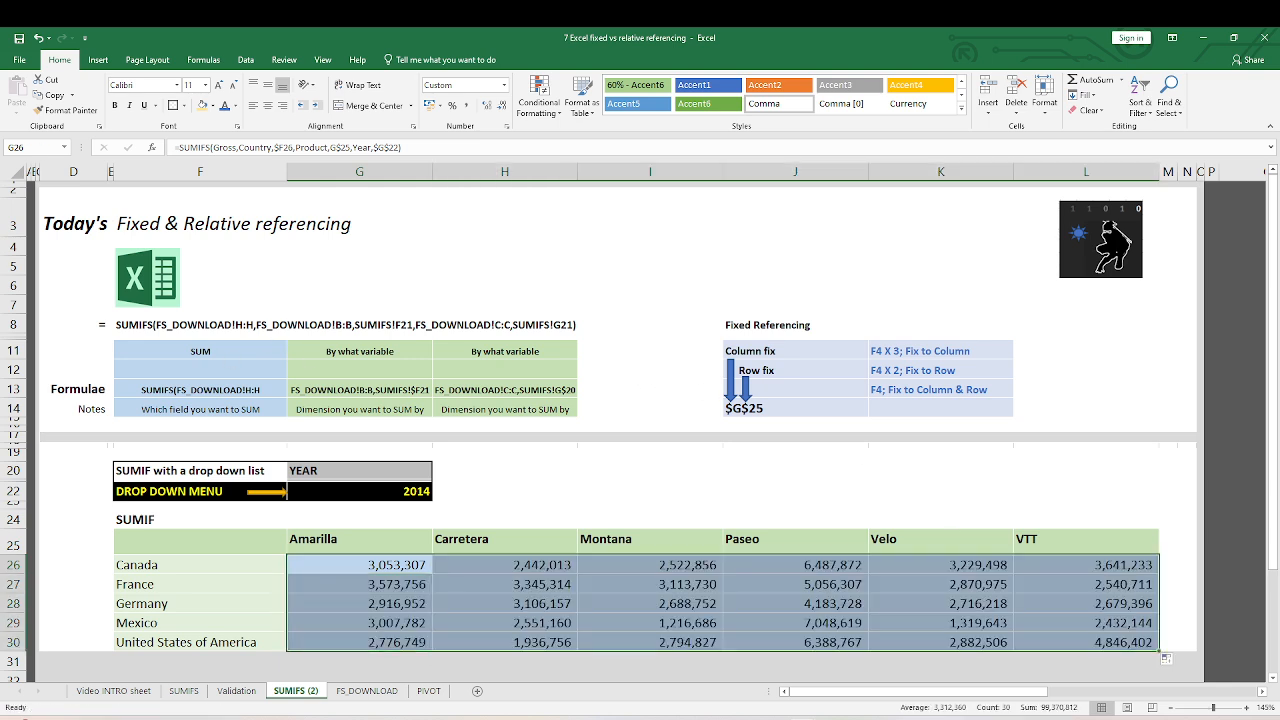
Step: Look over the source data on FS_DOWNLOAD, return to SUMIFS (2) and review the named-range formula in G26
left_click(366, 690)
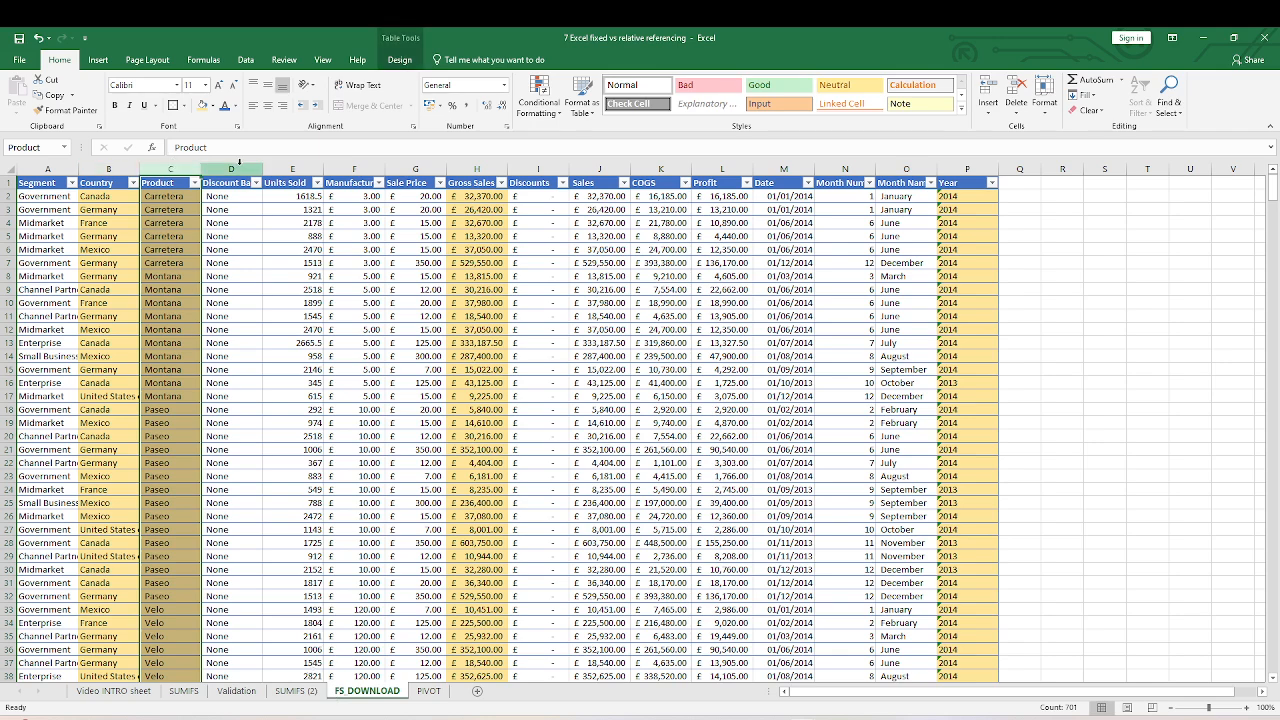
left_click(295, 690)
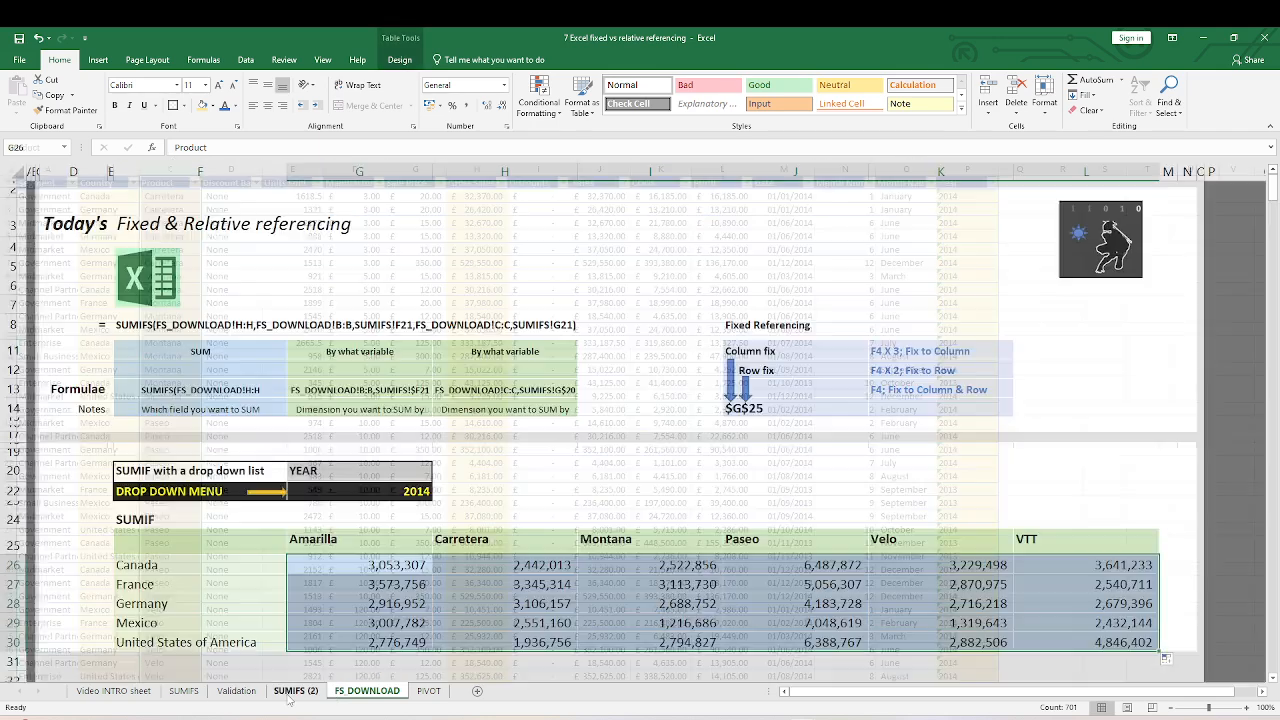
left_click(330, 564)
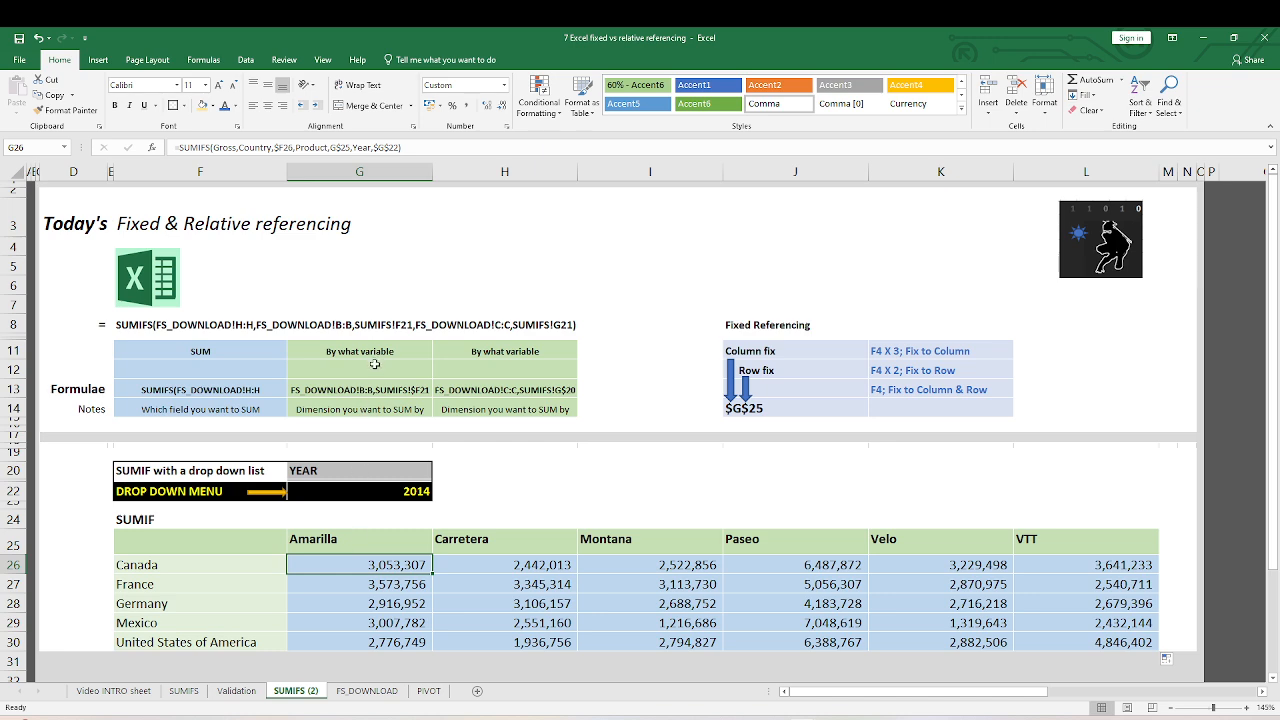
left_click_drag(1071, 647, 362, 566)
left_click(361, 566)
Step: Test the year selector in G22 by switching it to 2013 and back to 2014, and reselect G26
left_click(378, 493)
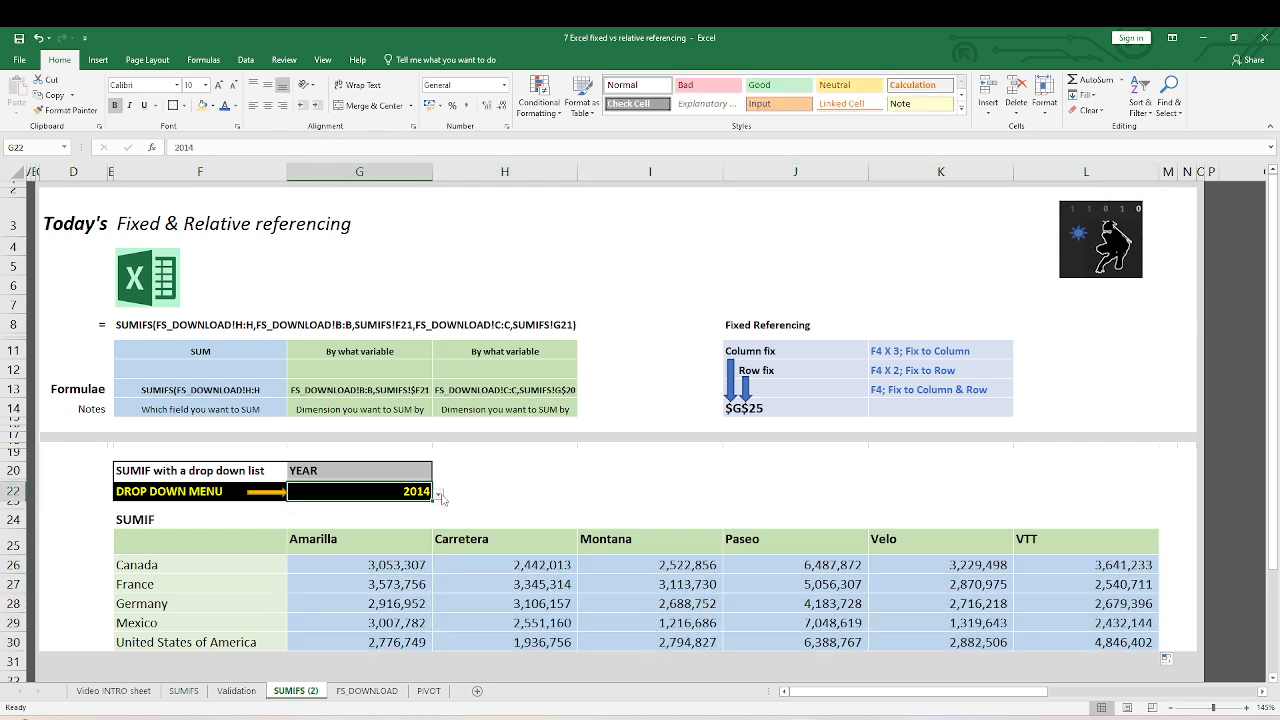
left_click(438, 494)
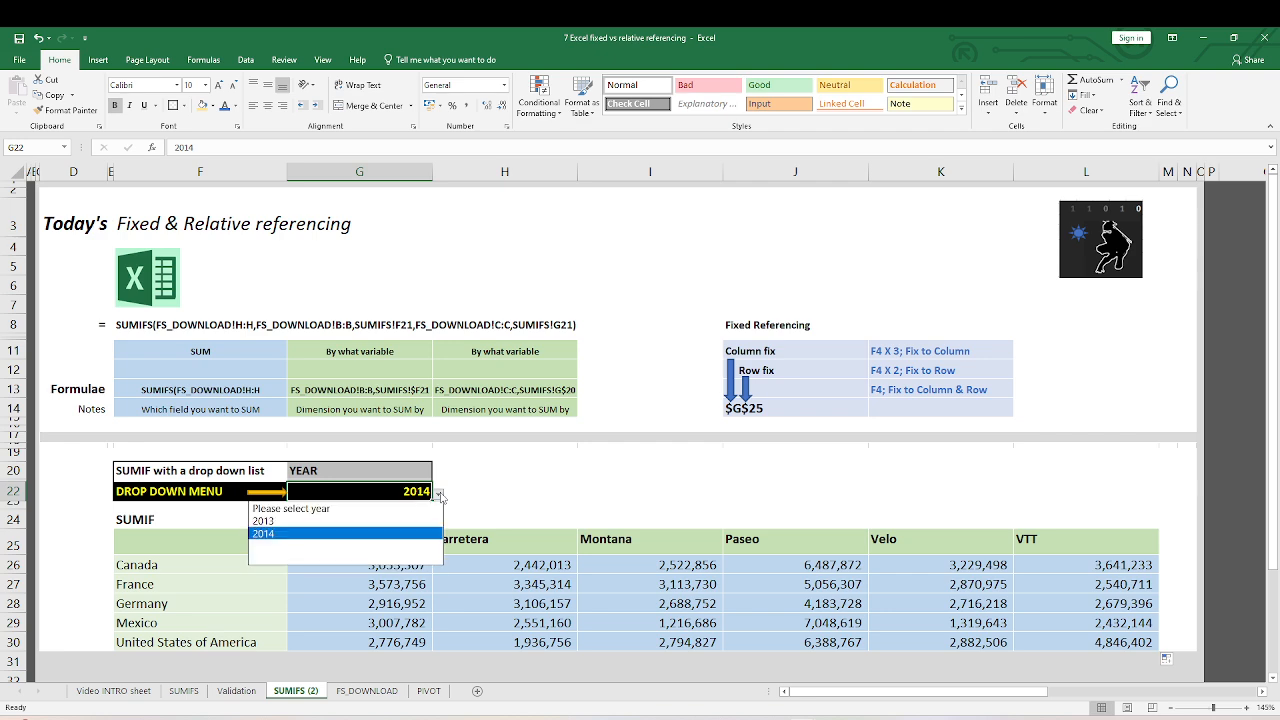
left_click(287, 522)
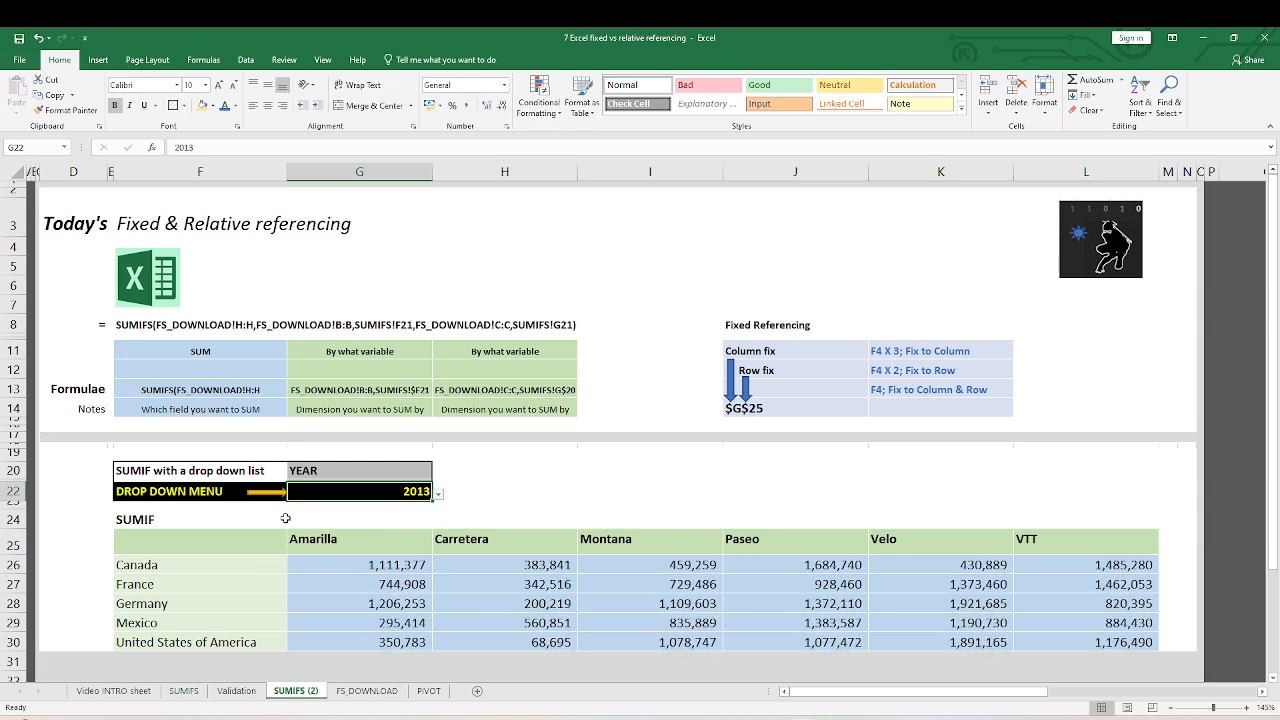
left_click(440, 496)
left_click(344, 534)
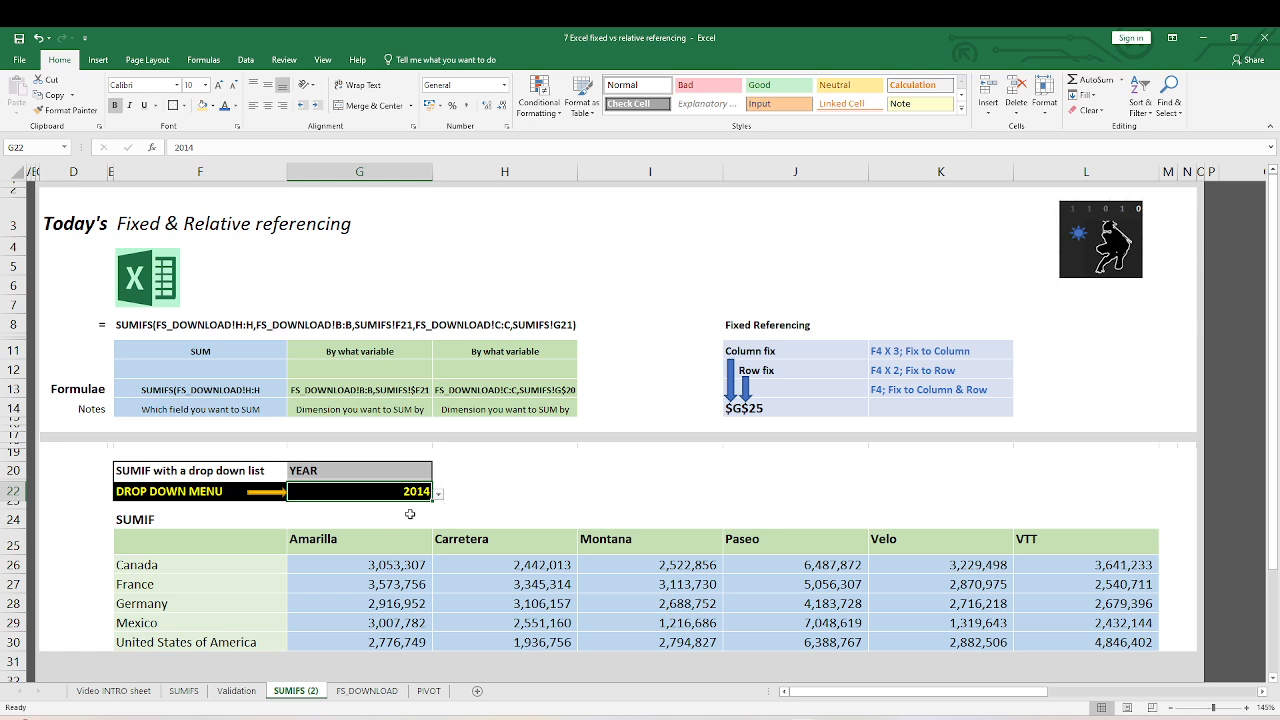
left_click(388, 566)
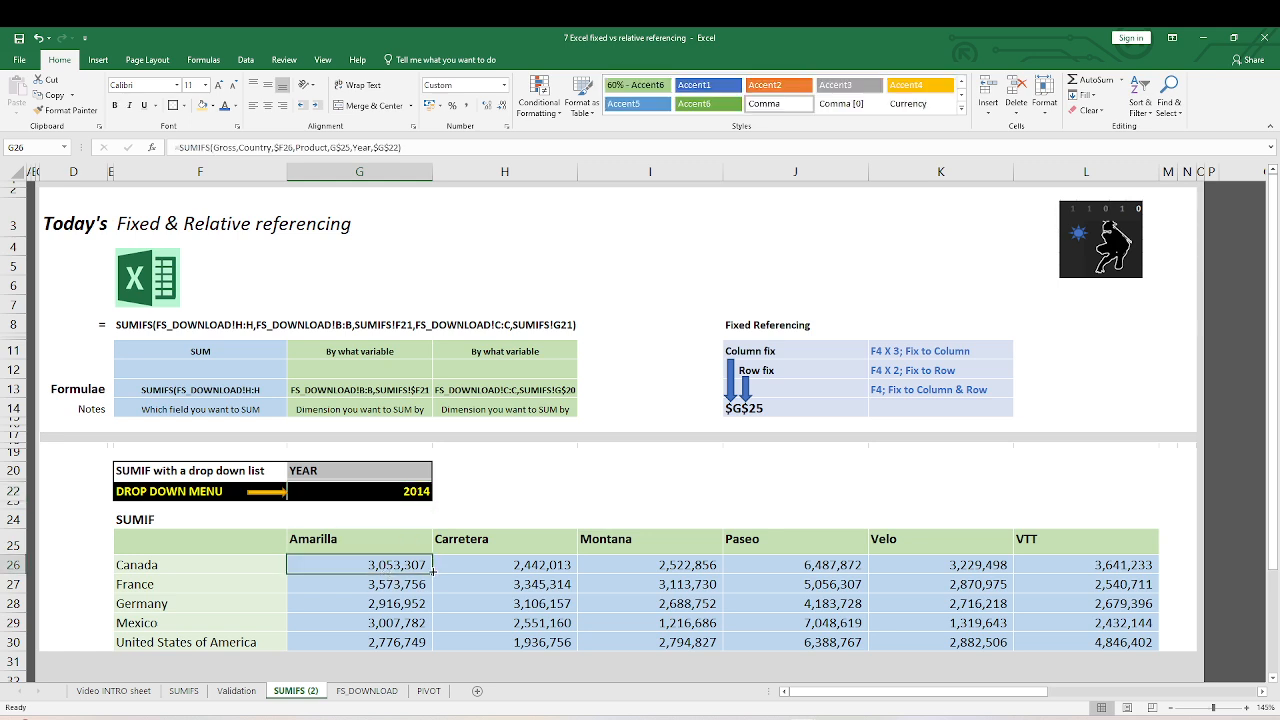